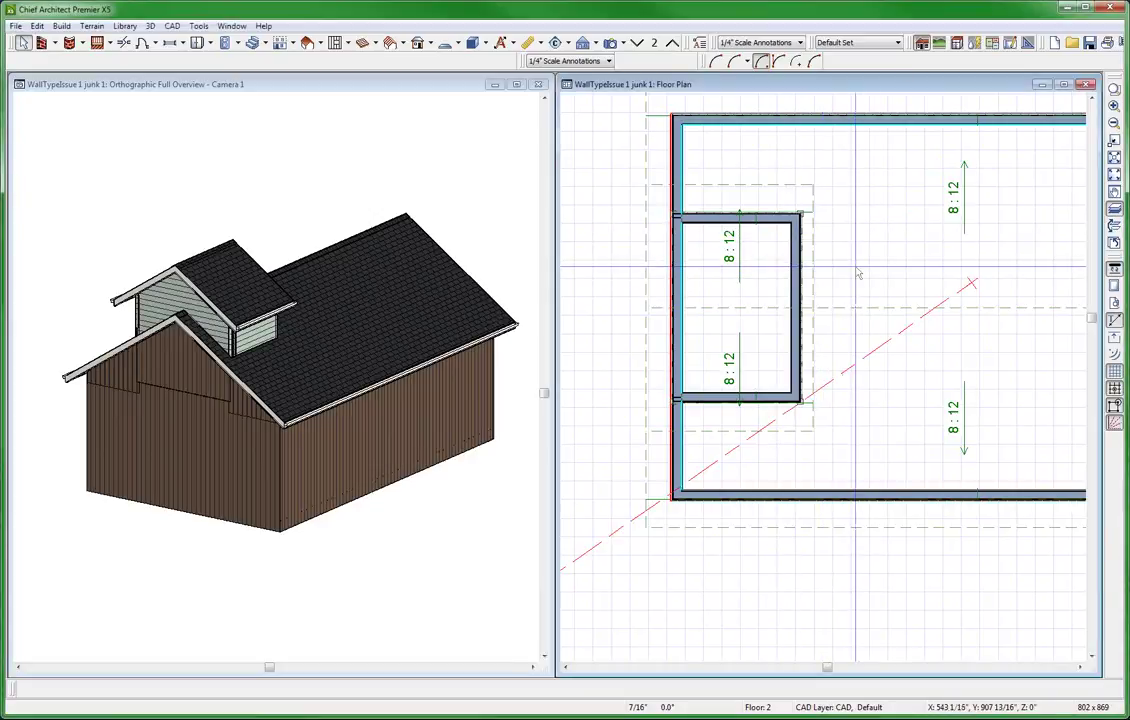
Orbit to the gable end and try resizing the attic gable wall, then cancel
left_click(366, 373)
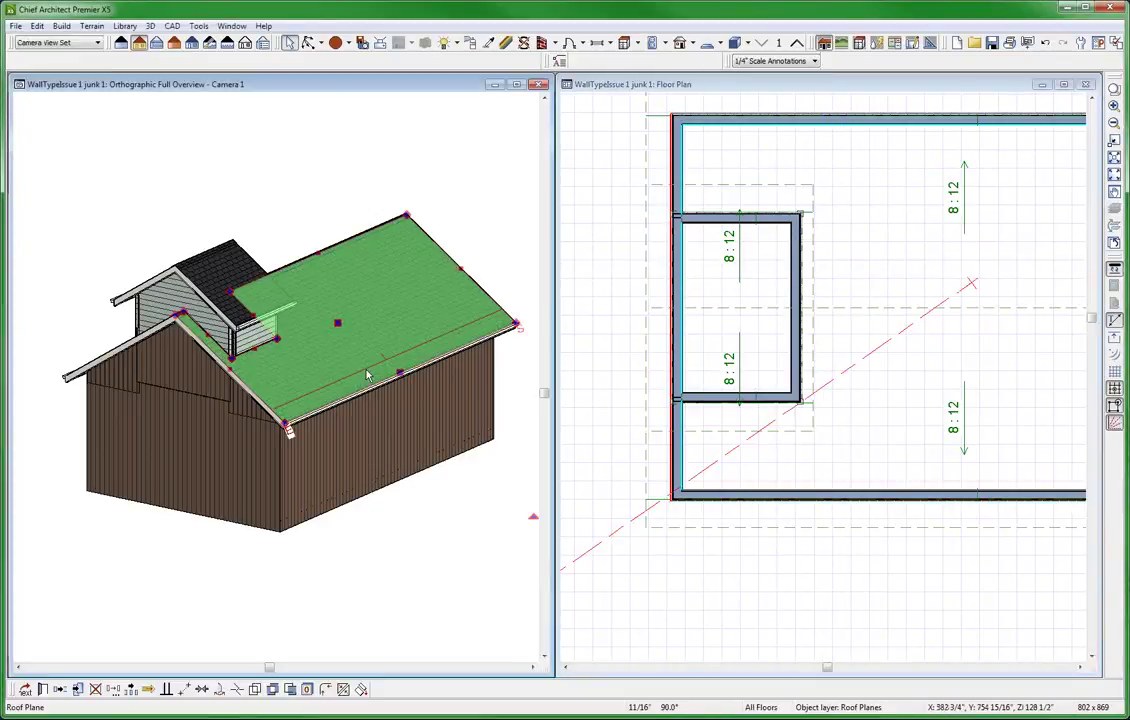
scroll(366, 373, "down", 2)
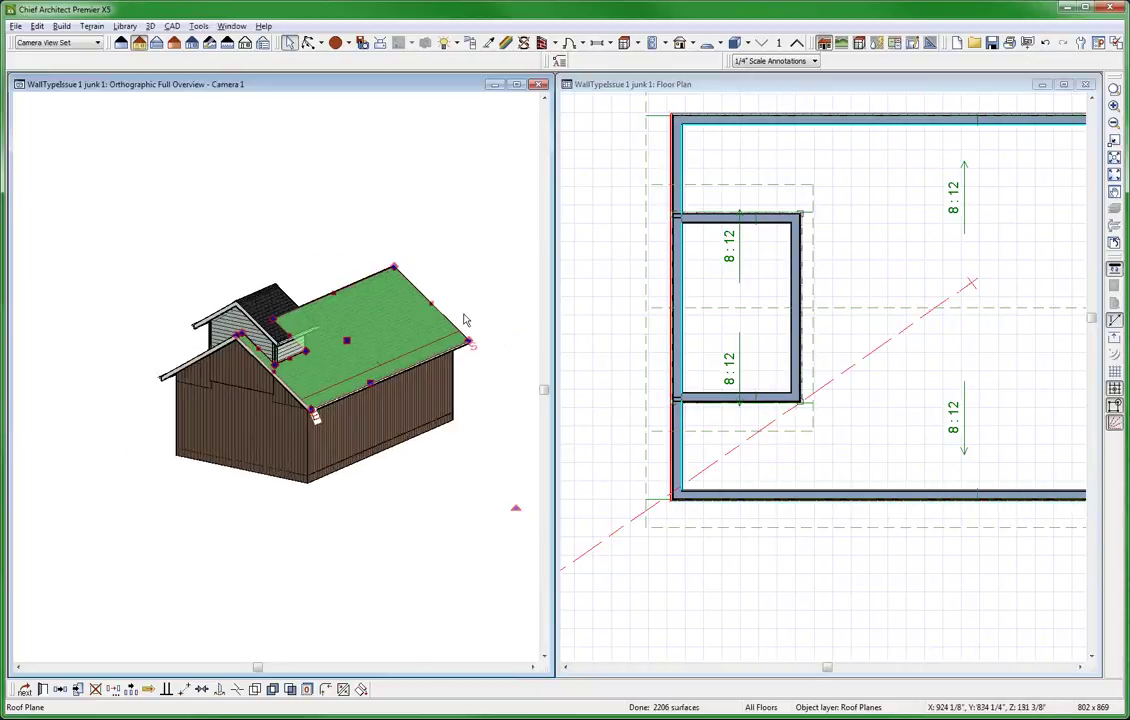
middle_click_drag(463, 320, 185, 365)
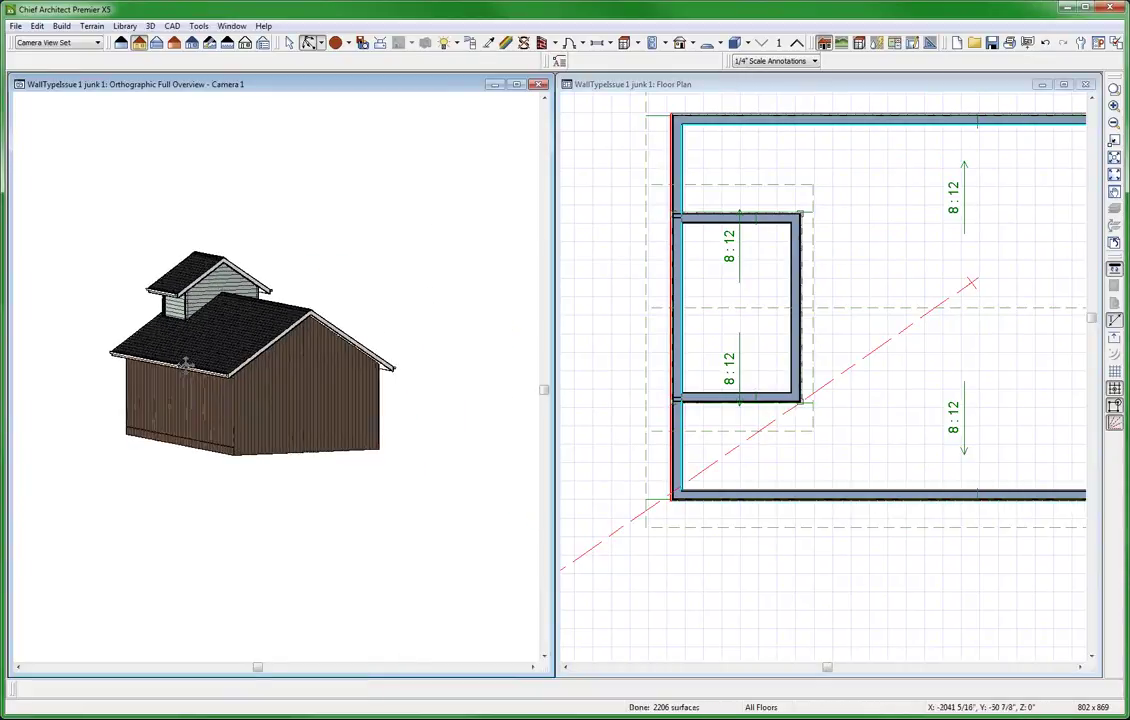
left_click_drag(185, 365, 279, 432)
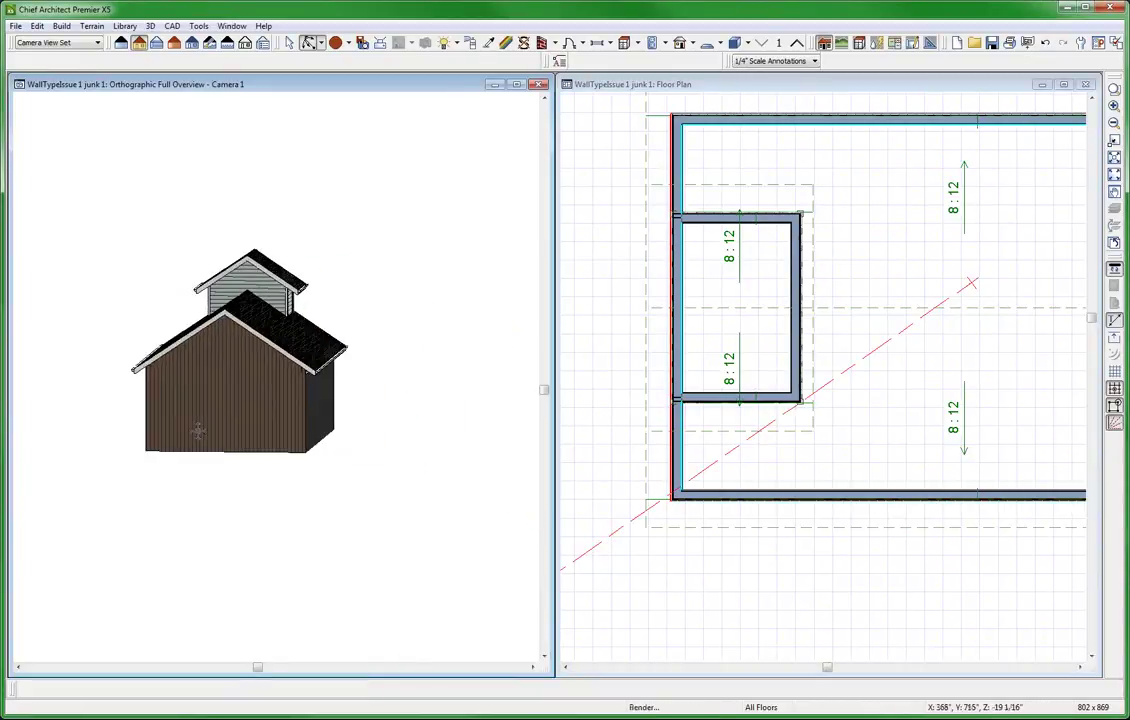
scroll(275, 435, "up", 3)
key("space")
left_click(275, 438)
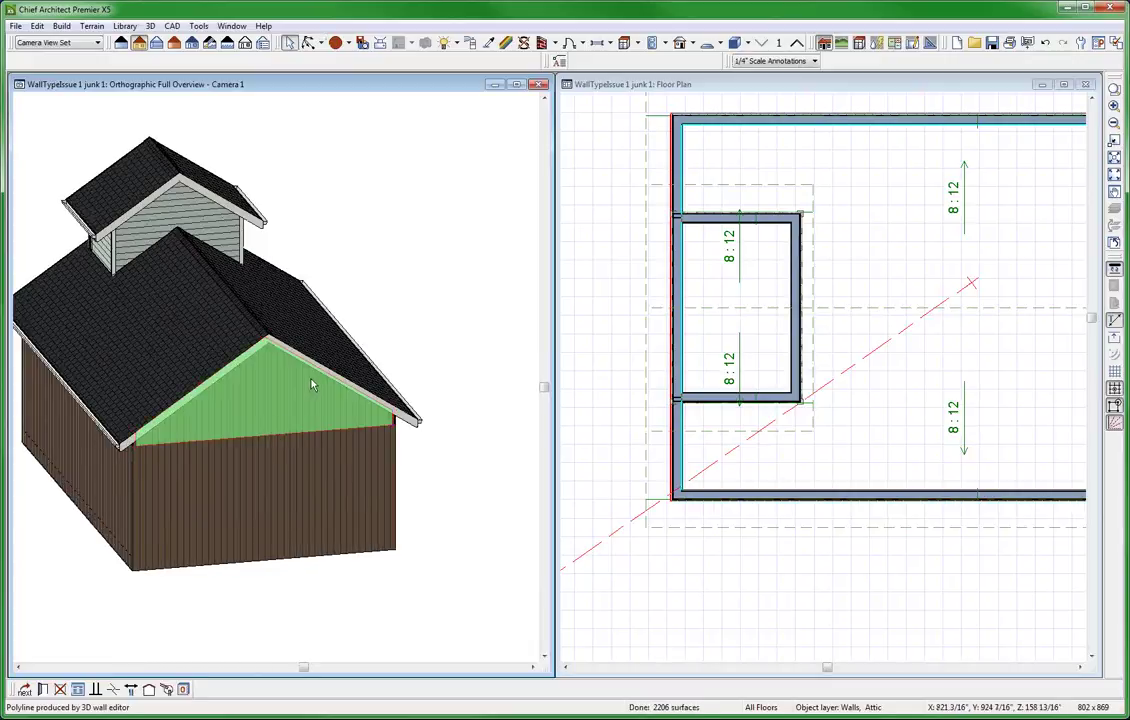
mouse_move(326, 369)
left_mouse_down()
mouse_move(286, 417)
mouse_move(389, 414)
left_mouse_up()
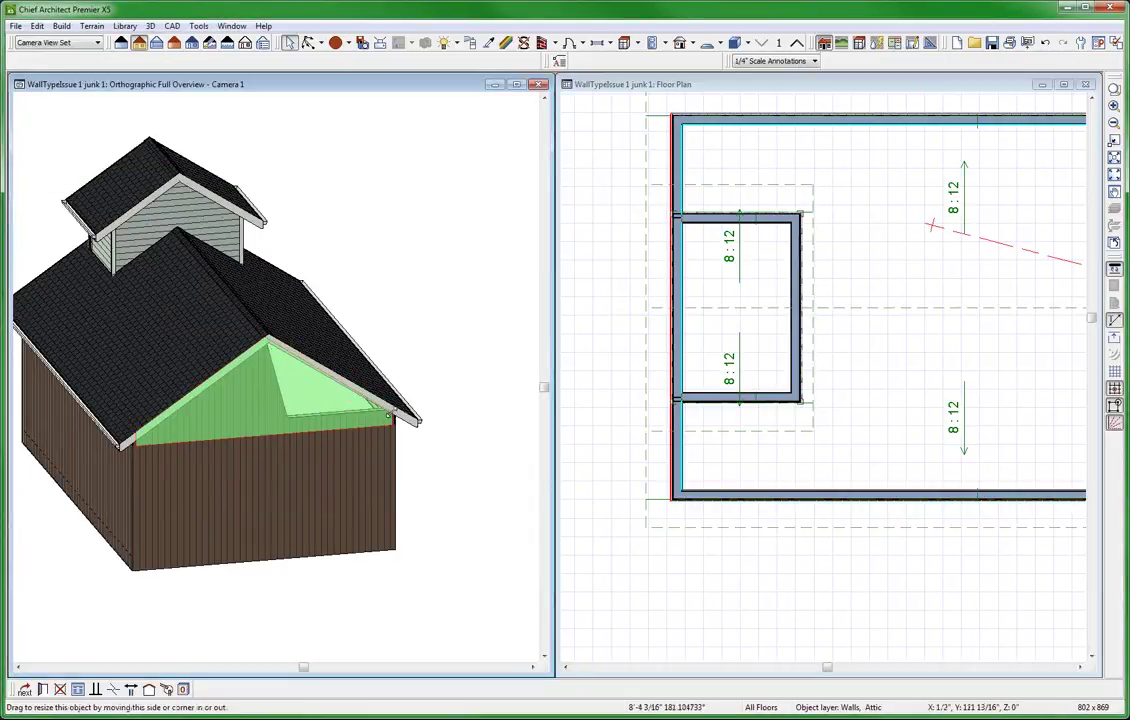
key("Escape")
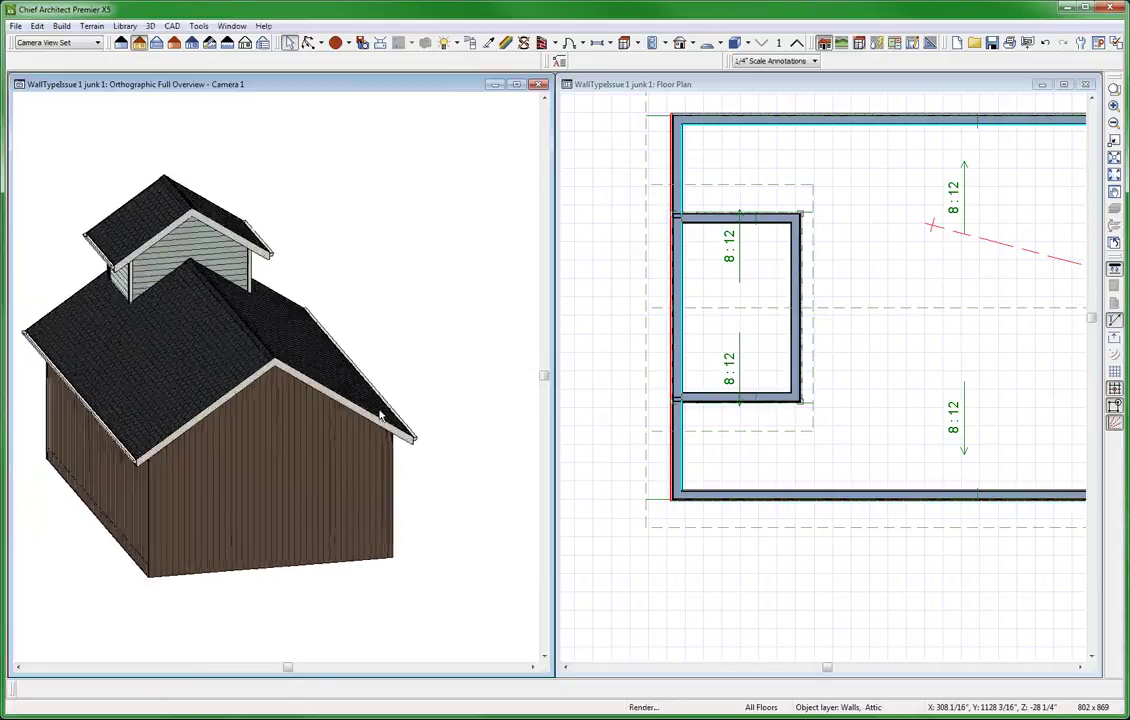
scroll(380, 416, "up", 3)
Reselect the attic gable wall and orbit to an angled side view of the house
left_click(277, 434)
scroll(318, 474, "down", 3)
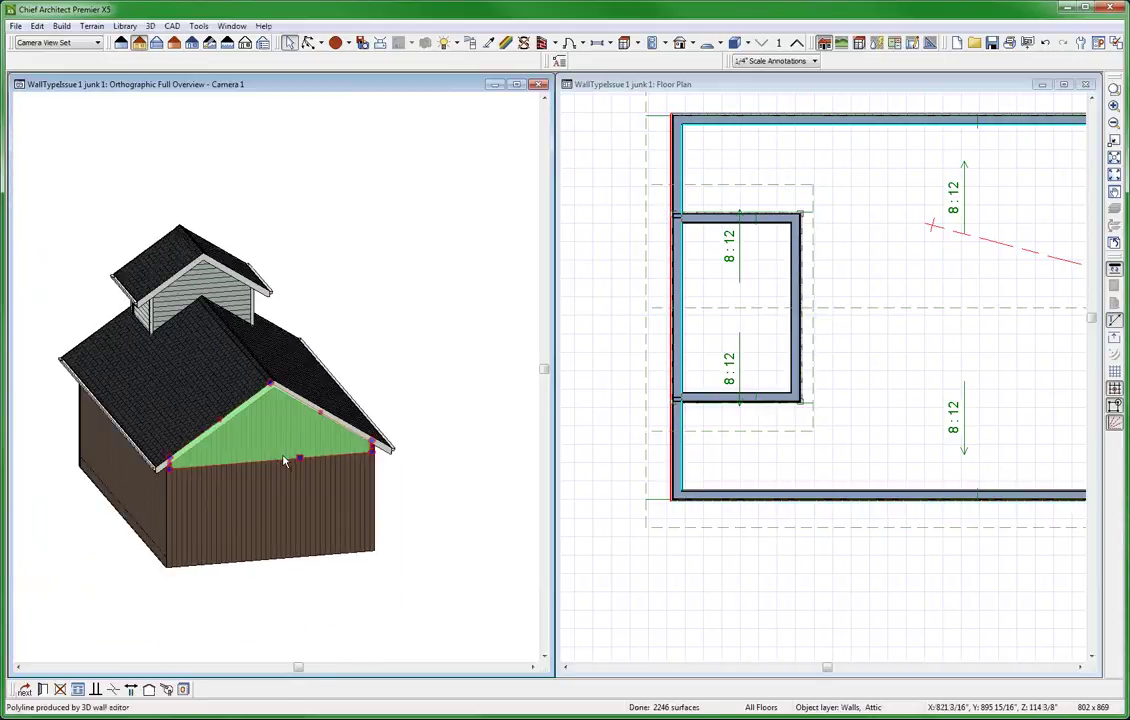
scroll(285, 461, "down", 2)
key("Escape")
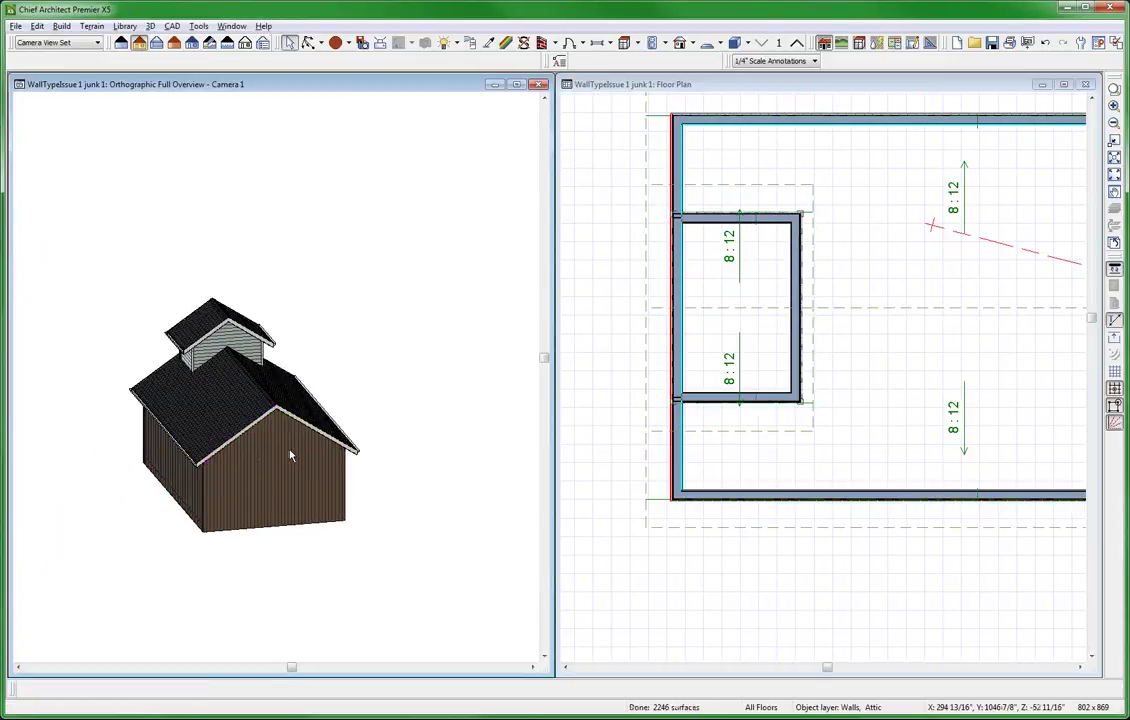
key("alt+o")
left_click_drag(278, 437, 559, 404)
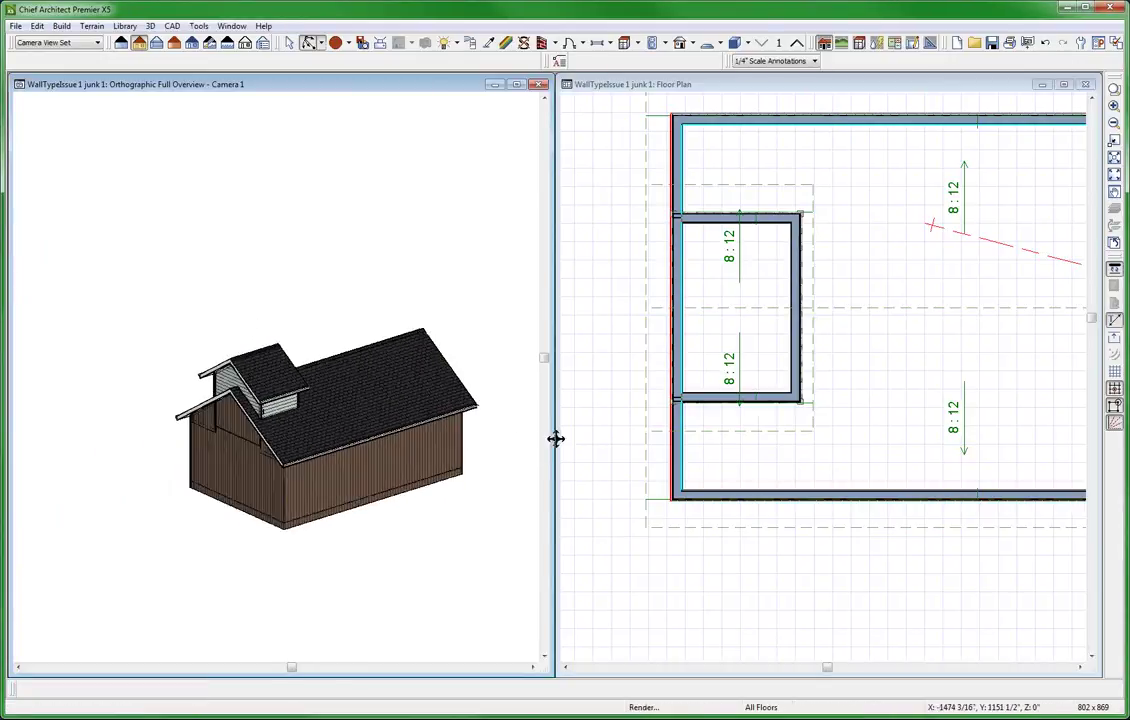
left_click_drag(315, 373, 353, 398)
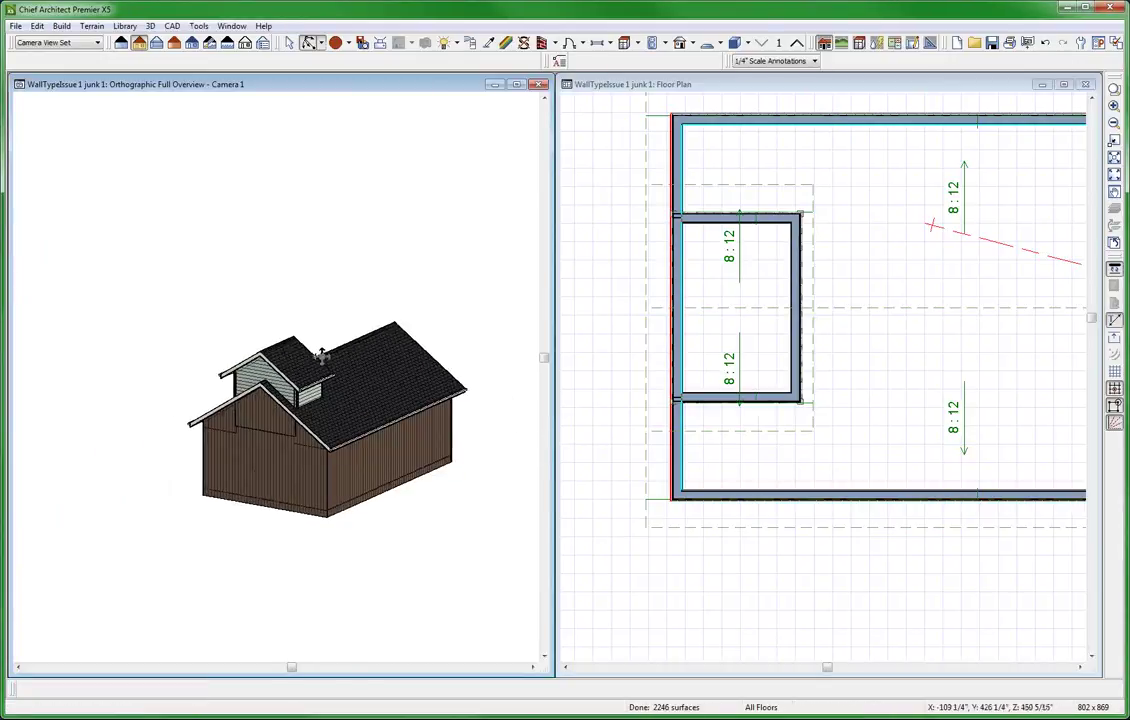
scroll(340, 395, "up", 2)
scroll(267, 468, "up", 2)
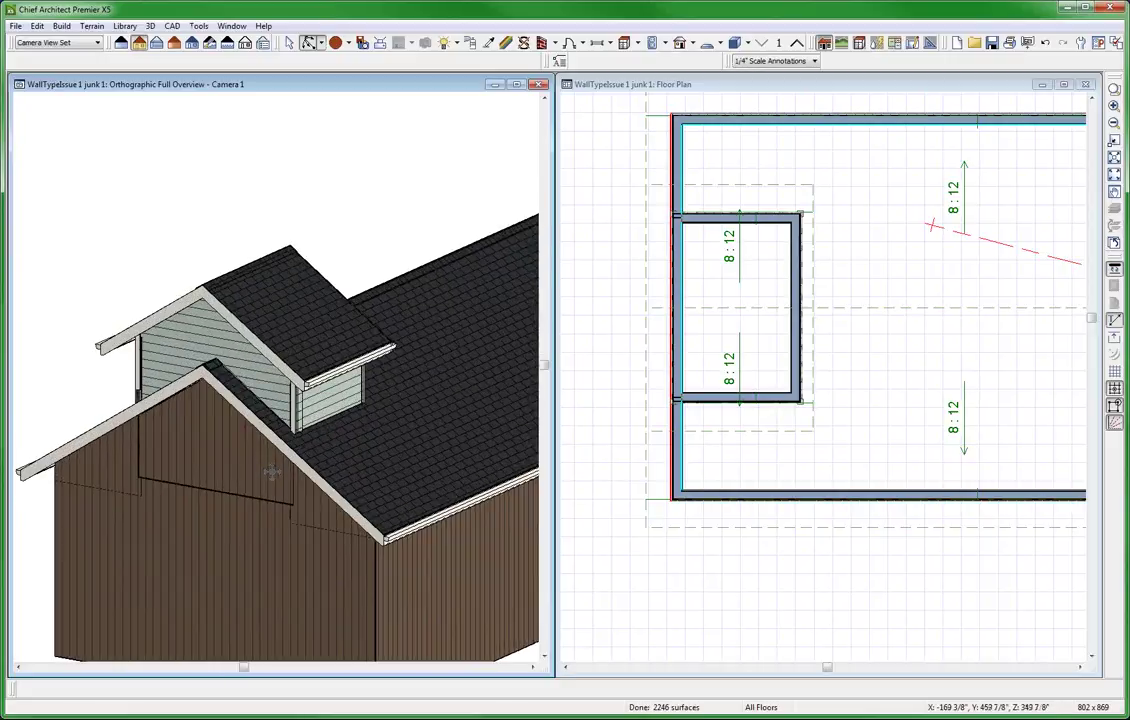
key("space")
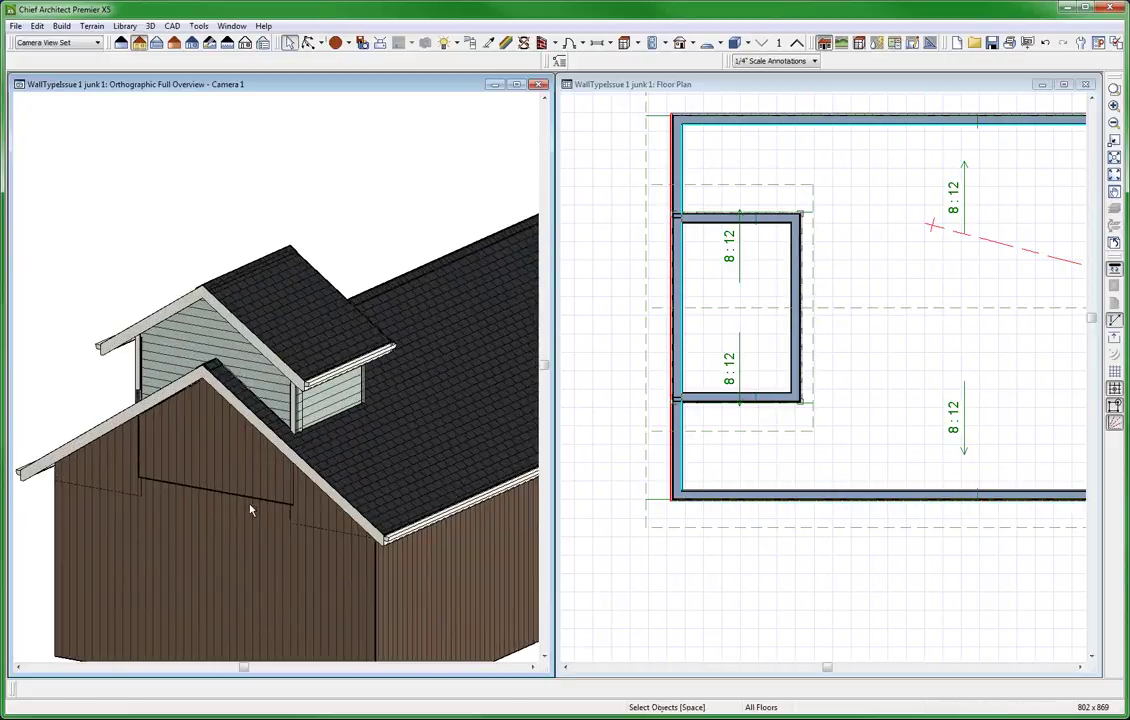
Pick the wall section under the dormer, then check Floor 1's left exterior wall
left_click(256, 466)
left_click(256, 466)
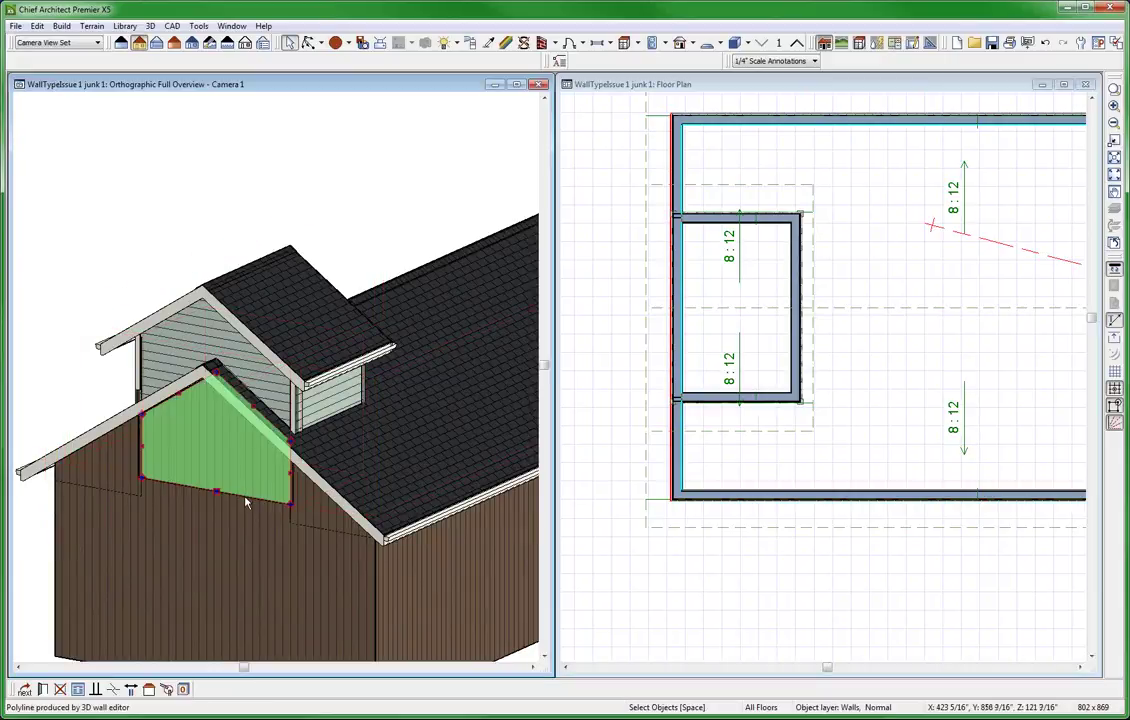
left_click(565, 257)
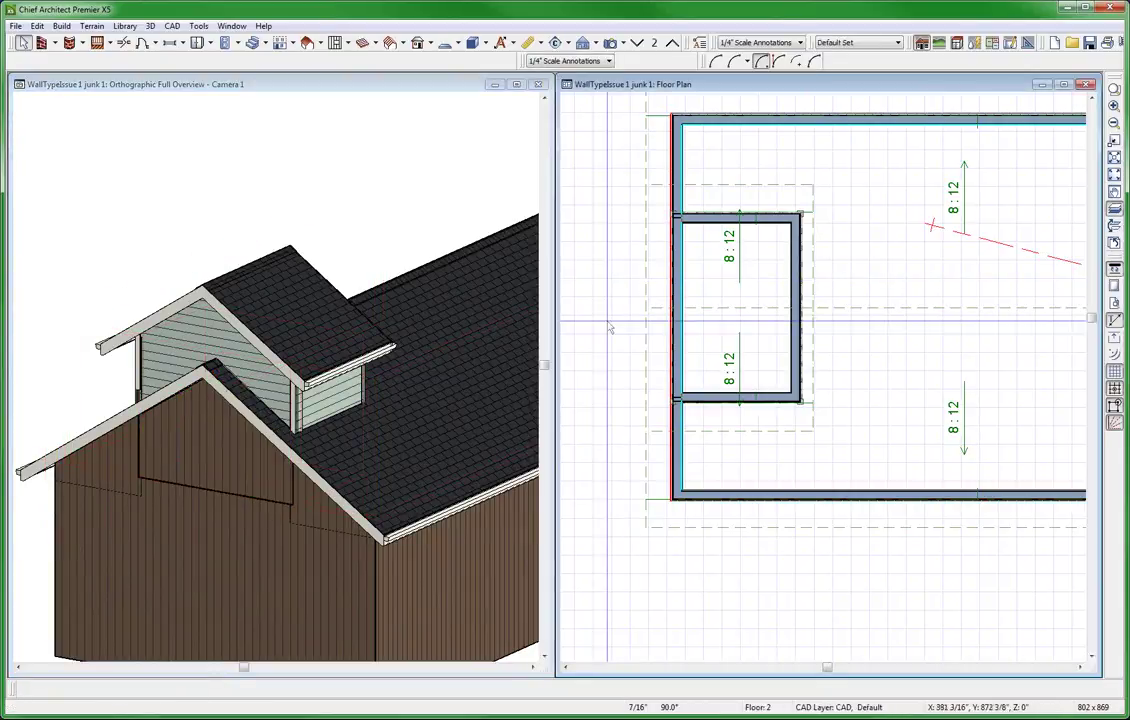
left_click(636, 42)
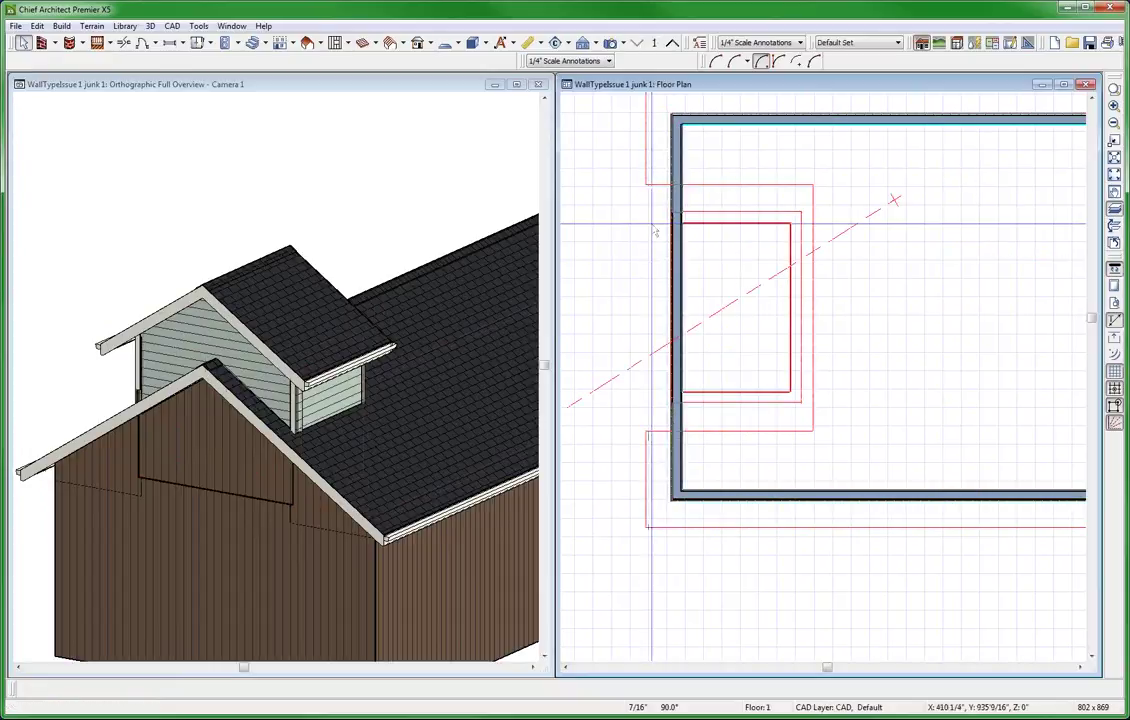
left_click(677, 177)
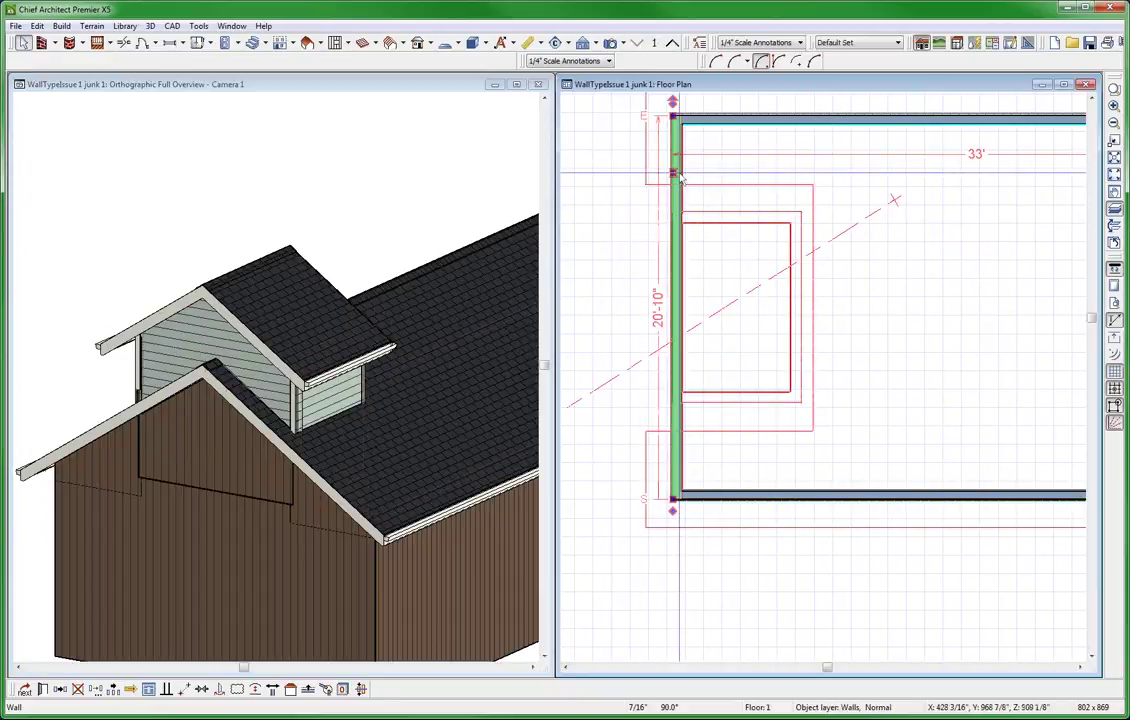
In 3D, try deleting the wall section under the dormer and the full gable end wall
left_click(240, 454)
left_click(223, 468)
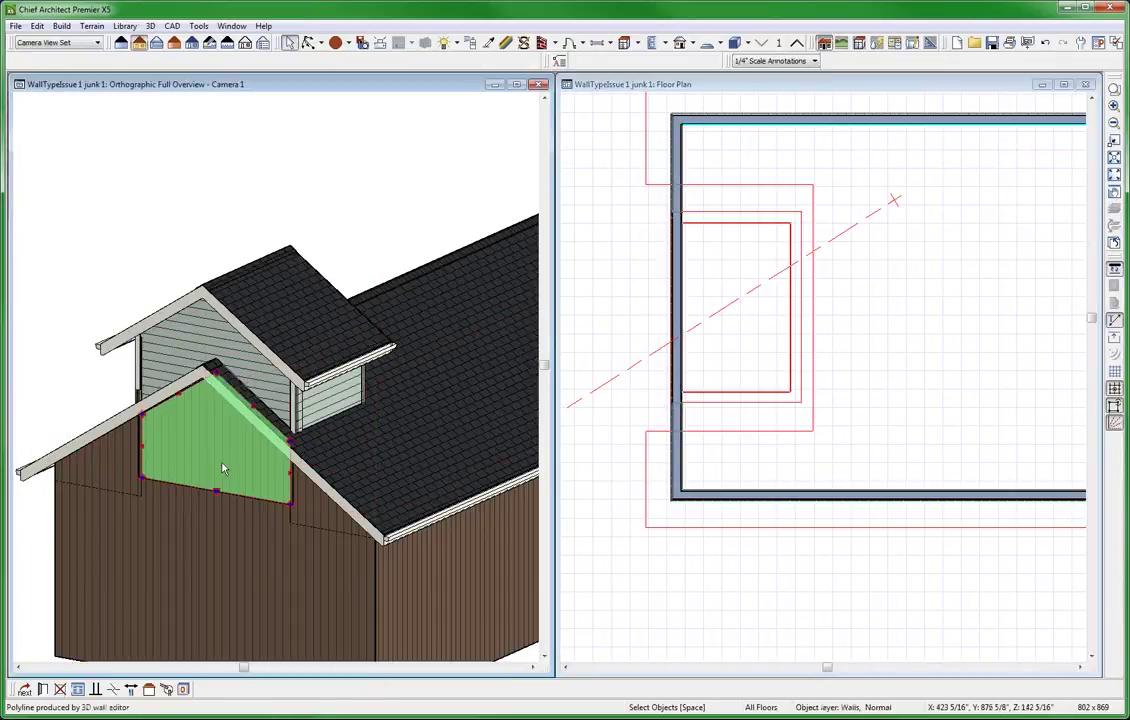
key("Delete")
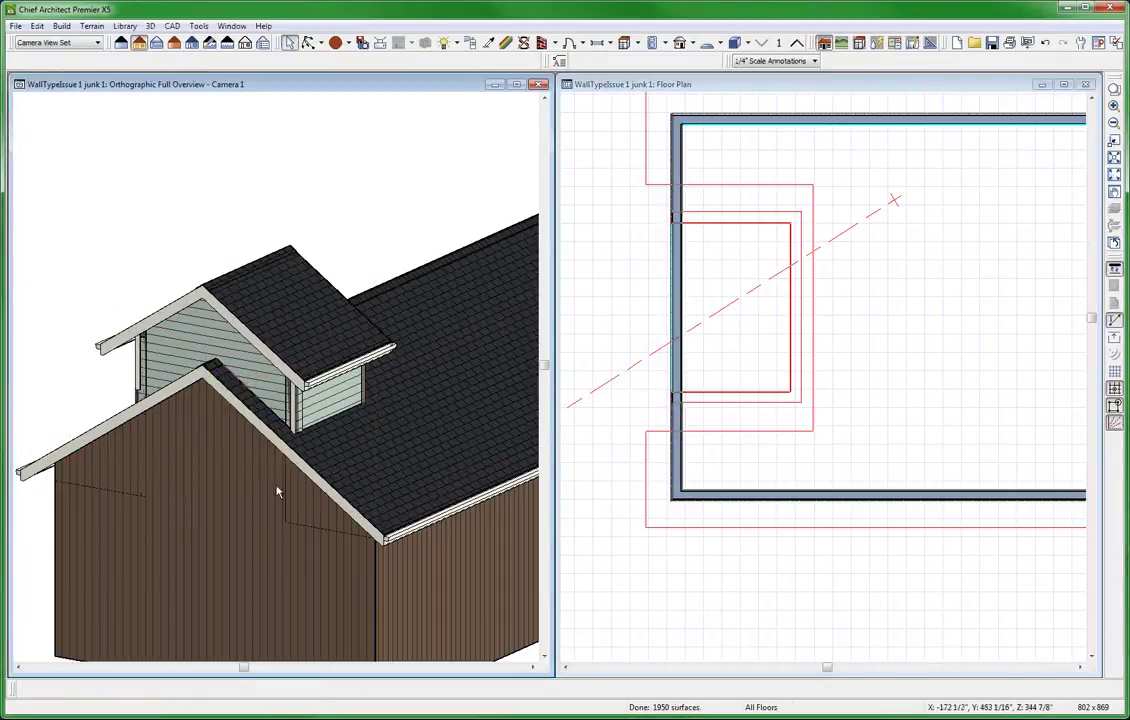
left_click(306, 515)
left_click(306, 515)
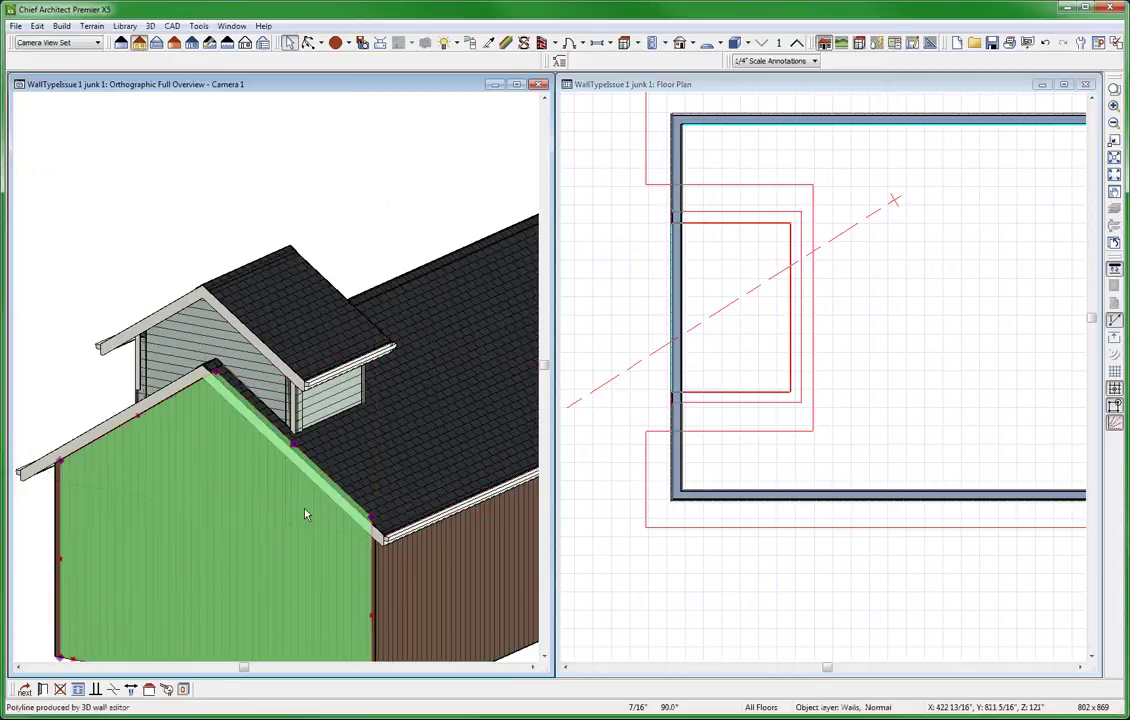
key("Delete")
key("alt+o")
mouse_move(305, 514)
left_mouse_down()
mouse_move(320, 474)
mouse_move(257, 484)
mouse_move(360, 454)
mouse_move(297, 429)
mouse_move(358, 454)
mouse_move(275, 466)
left_mouse_up()
scroll(275, 466, "up", 2)
scroll(247, 474, "up", 2)
scroll(234, 487, "up", 2)
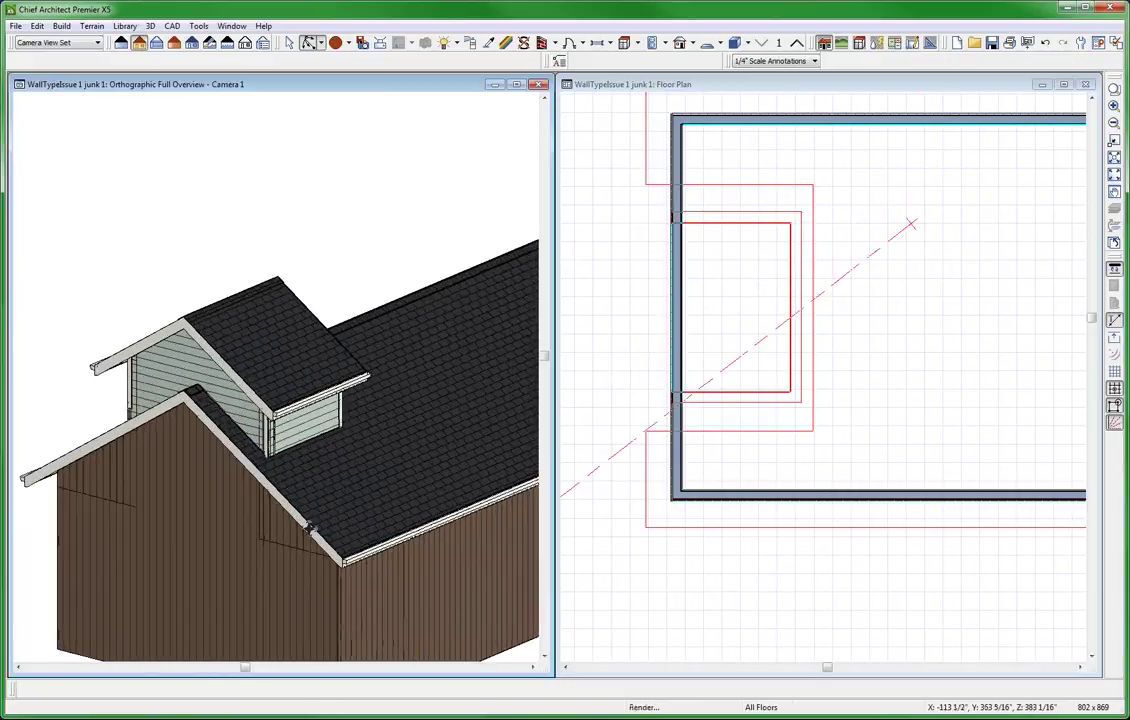
scroll(332, 506, "up", 3)
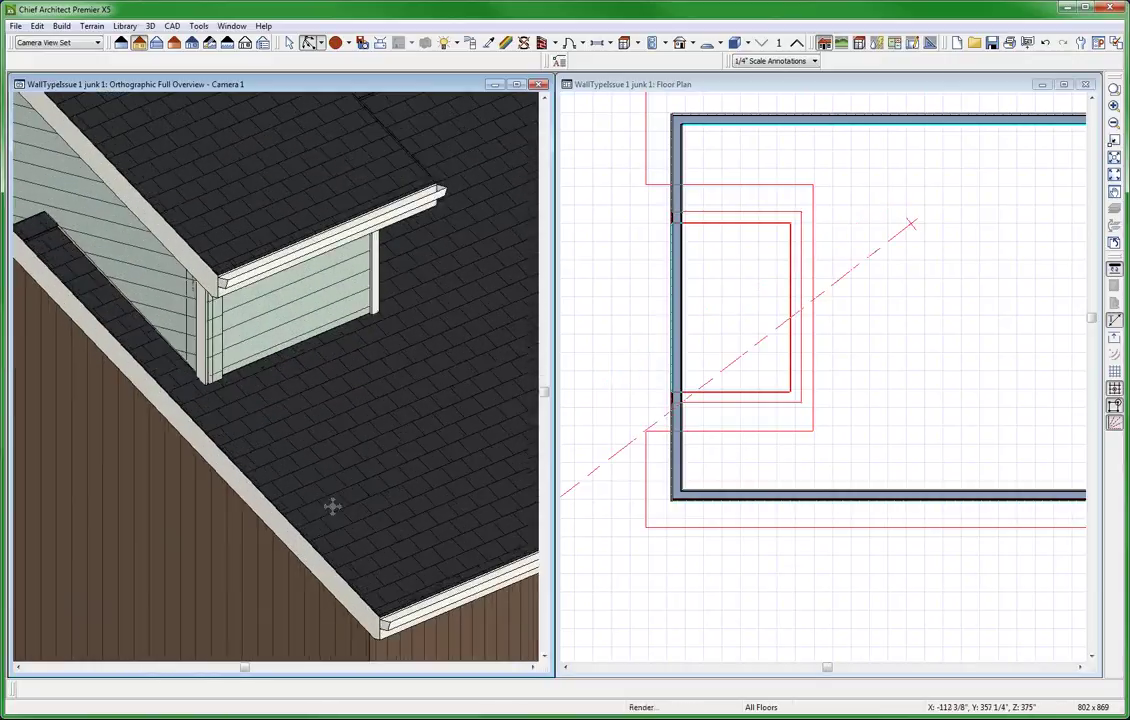
scroll(332, 506, "down", 3)
mouse_move(356, 431)
left_mouse_down()
mouse_move(330, 472)
mouse_move(335, 497)
mouse_move(340, 440)
left_mouse_up()
scroll(339, 441, "up", 2)
scroll(277, 449, "up", 2)
scroll(277, 454, "down", 3)
scroll(285, 429, "down", 2)
scroll(289, 457, "down", 2)
mouse_move(289, 457)
left_mouse_down()
mouse_move(430, 442)
mouse_move(410, 470)
left_mouse_up()
scroll(410, 470, "up", 2)
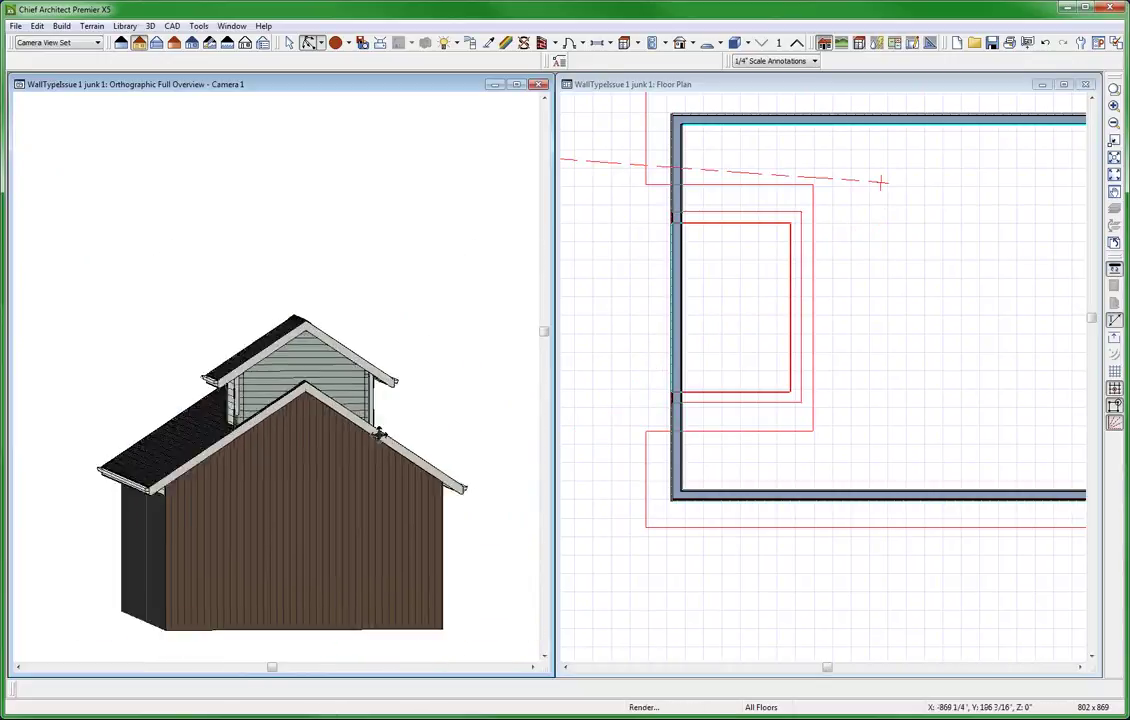
scroll(410, 470, "up", 2)
key("space")
left_click(777, 328)
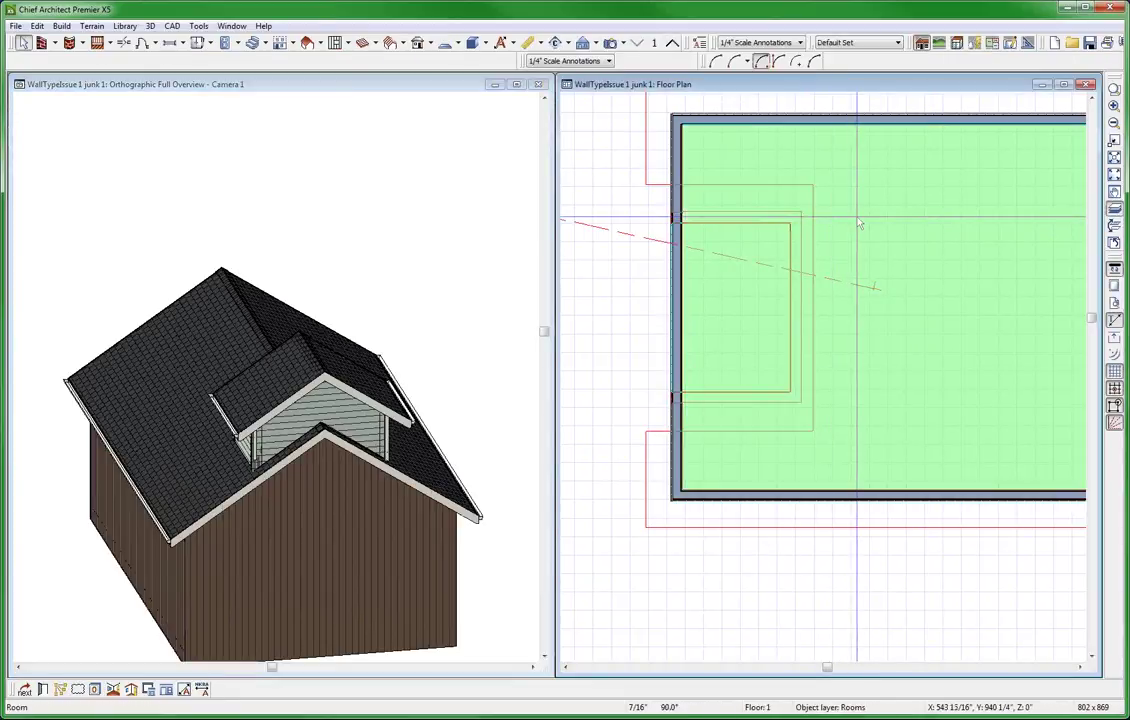
double_click(858, 224)
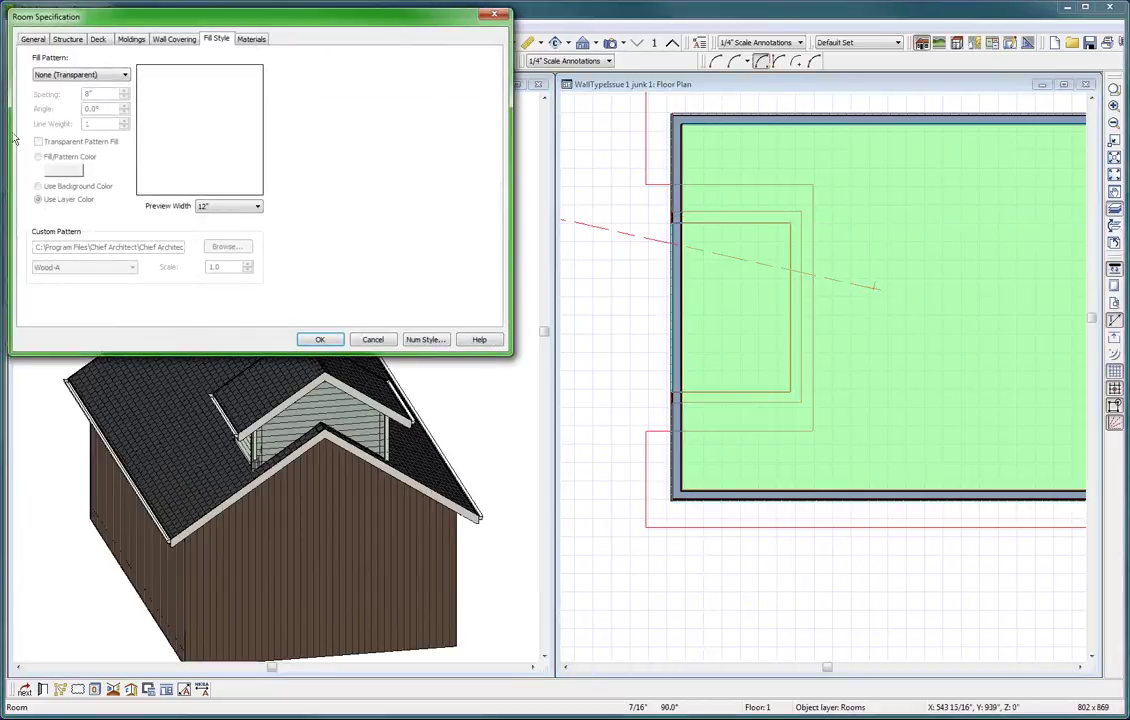
left_click(41, 43)
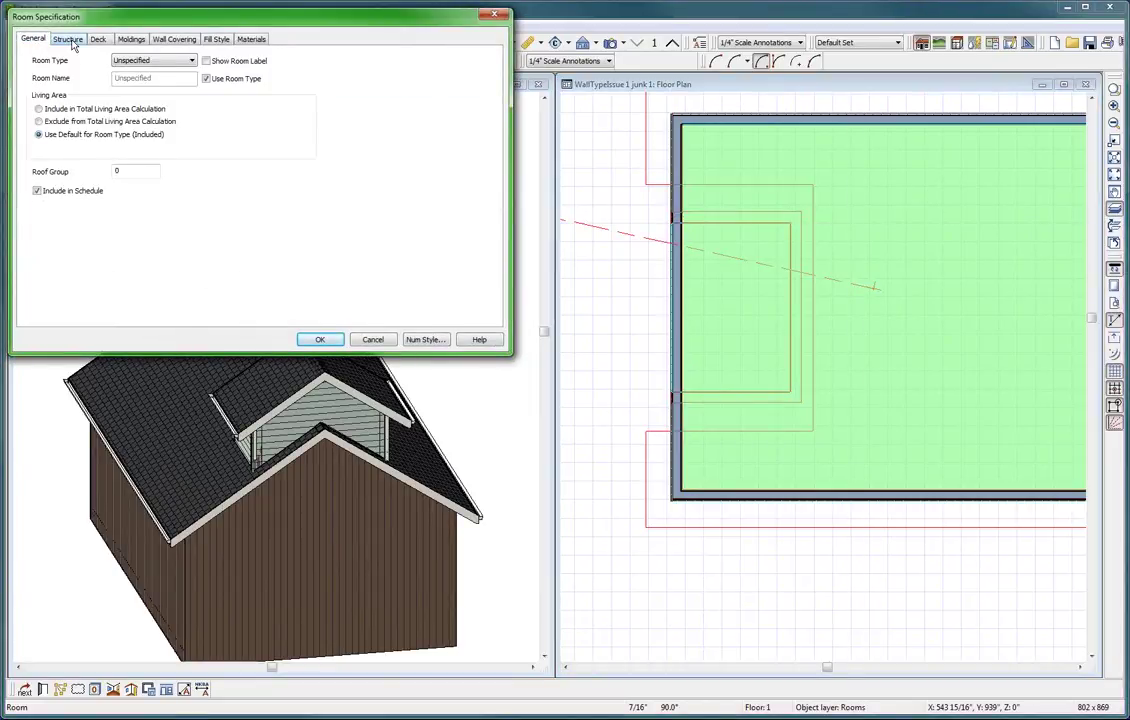
left_click(71, 41)
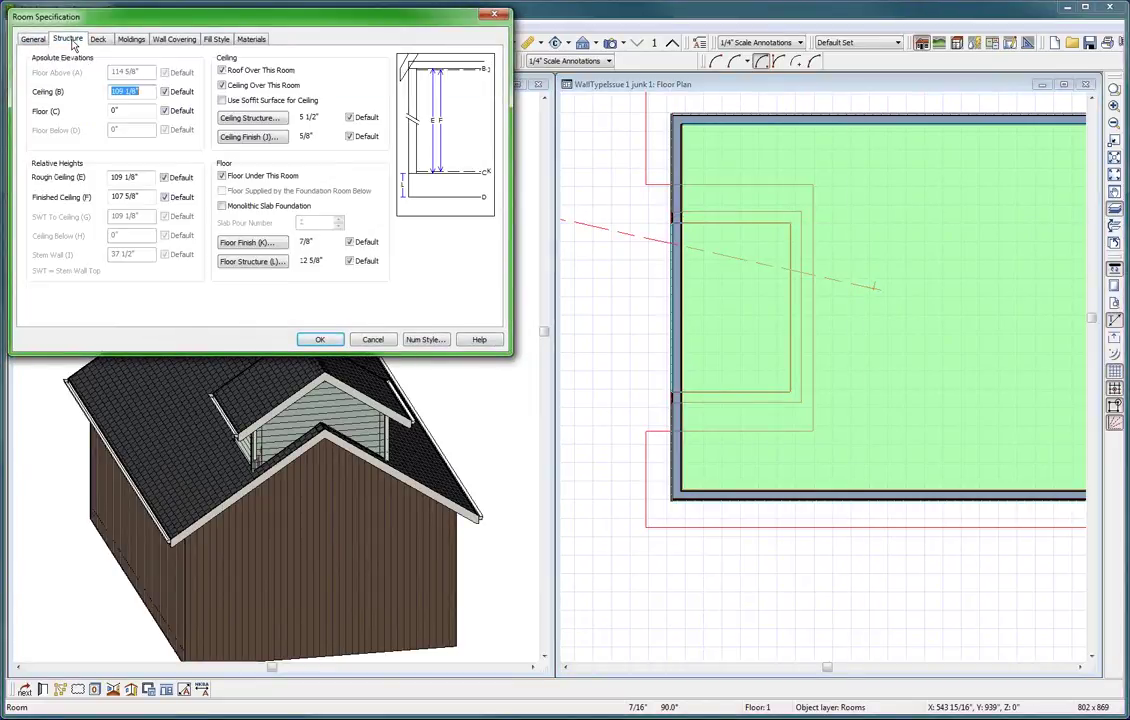
left_click(321, 340)
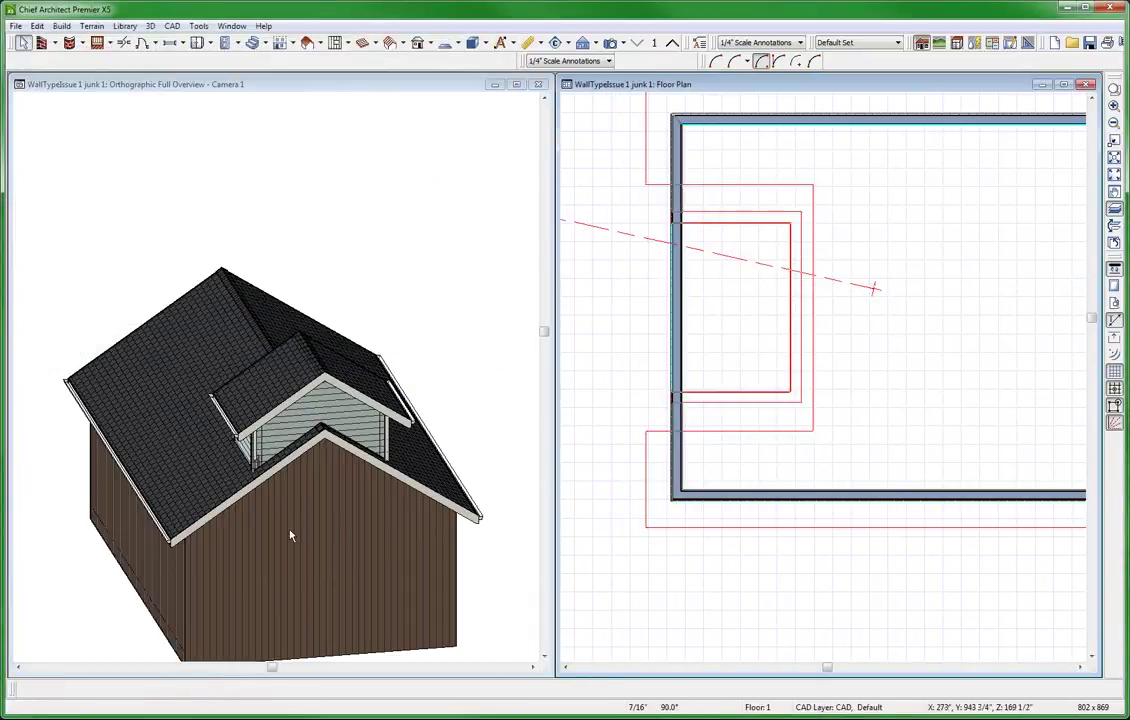
Uncheck Balloon Through Ceiling in the front gable wall's Wall Specification structure settings
left_click(320, 585)
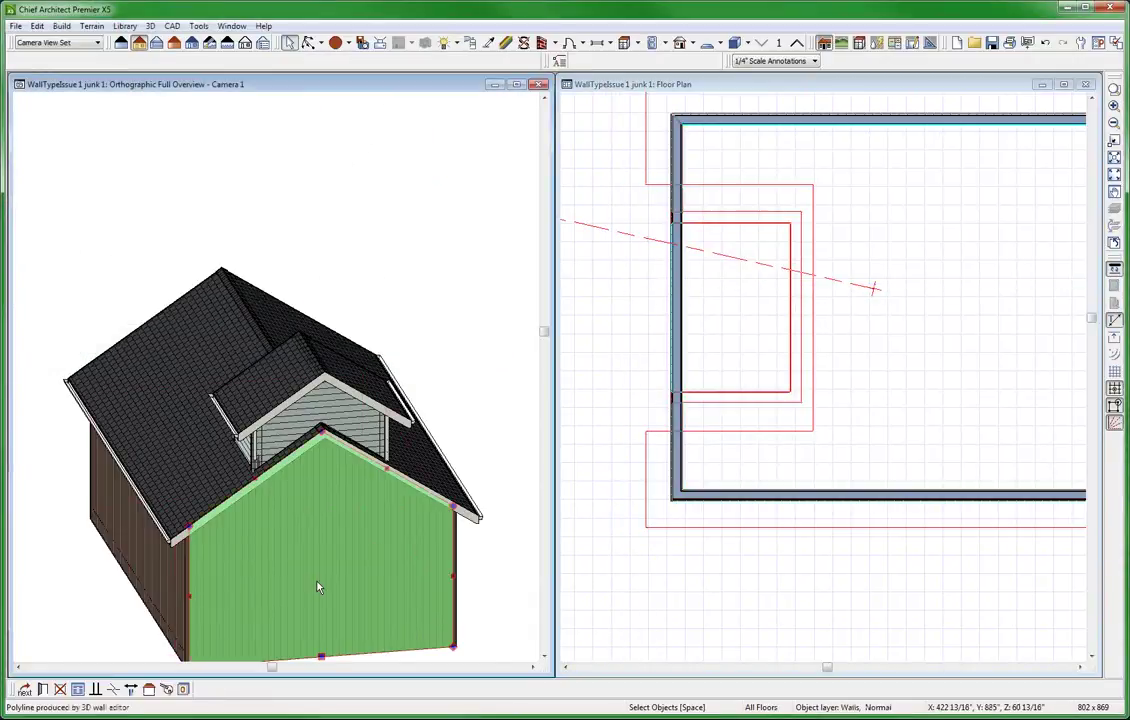
scroll(335, 445, "down", 1)
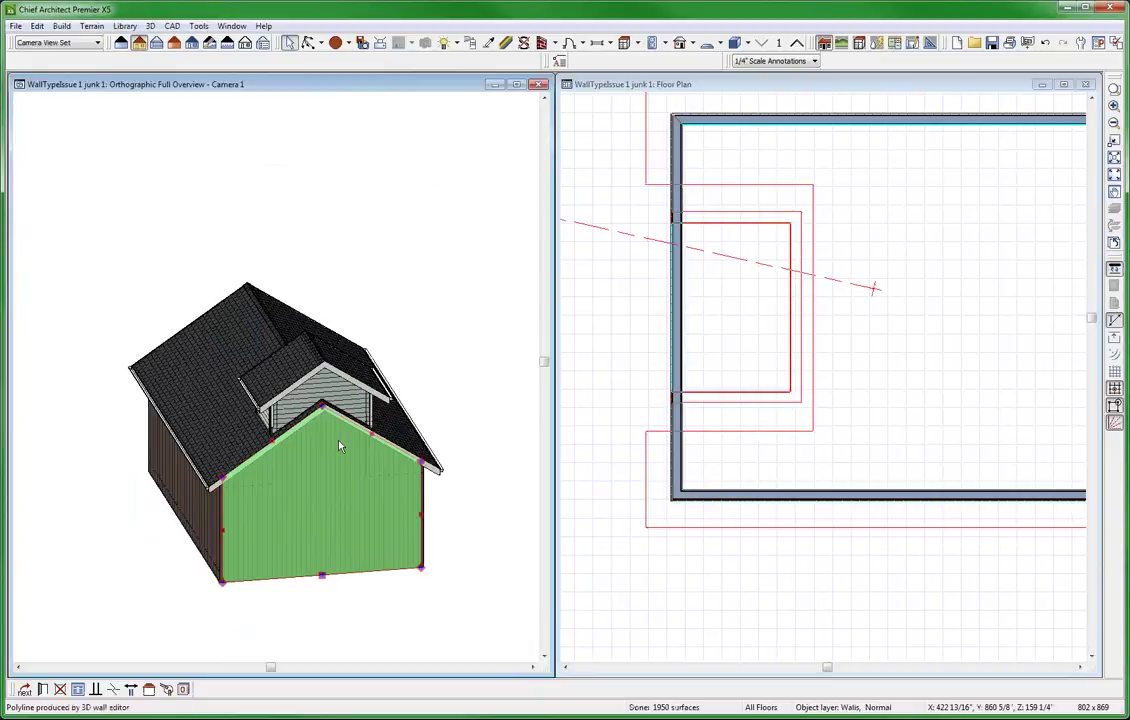
double_click(339, 447)
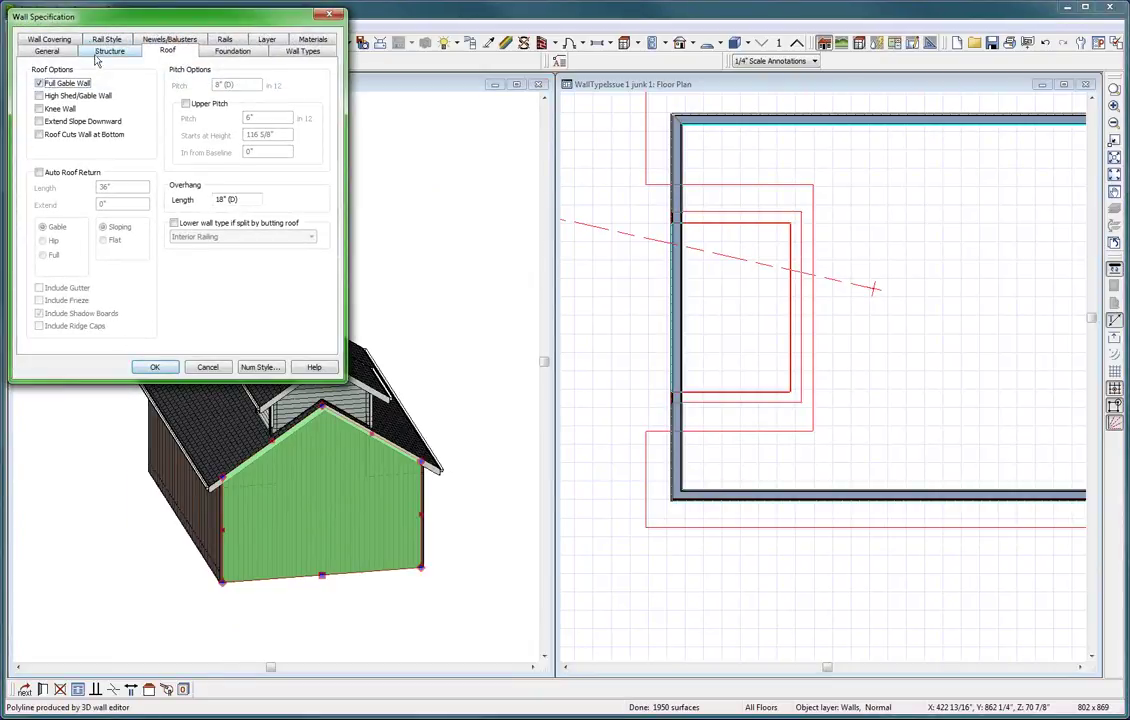
left_click(102, 54)
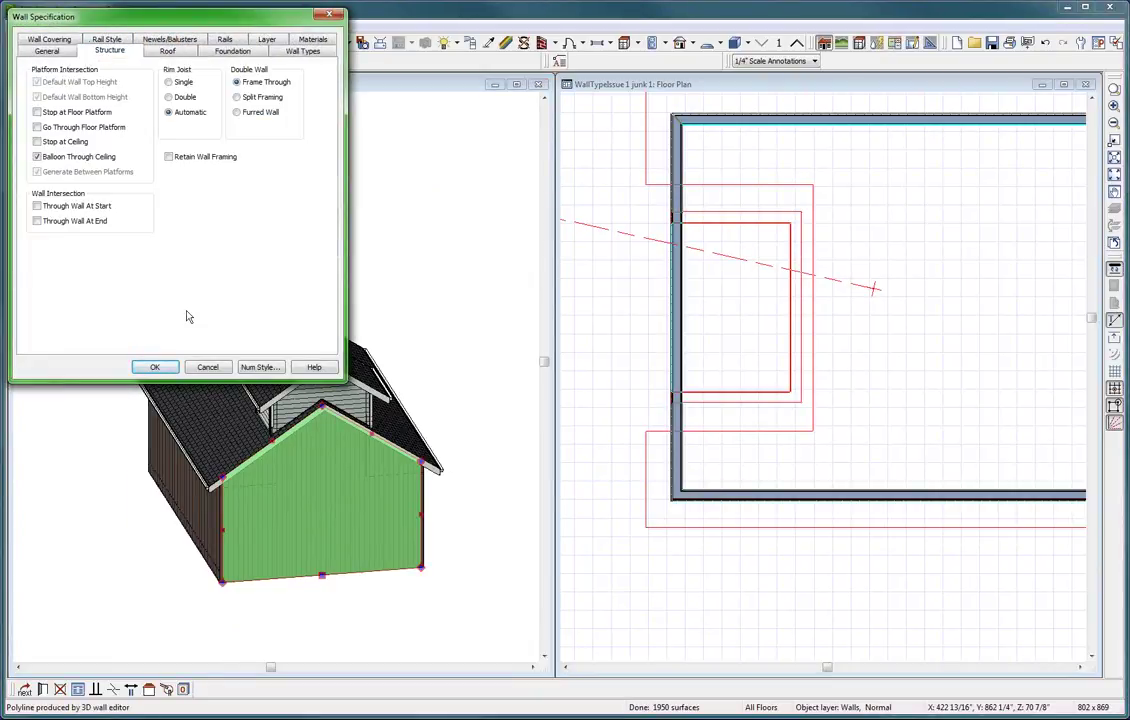
left_click(210, 369)
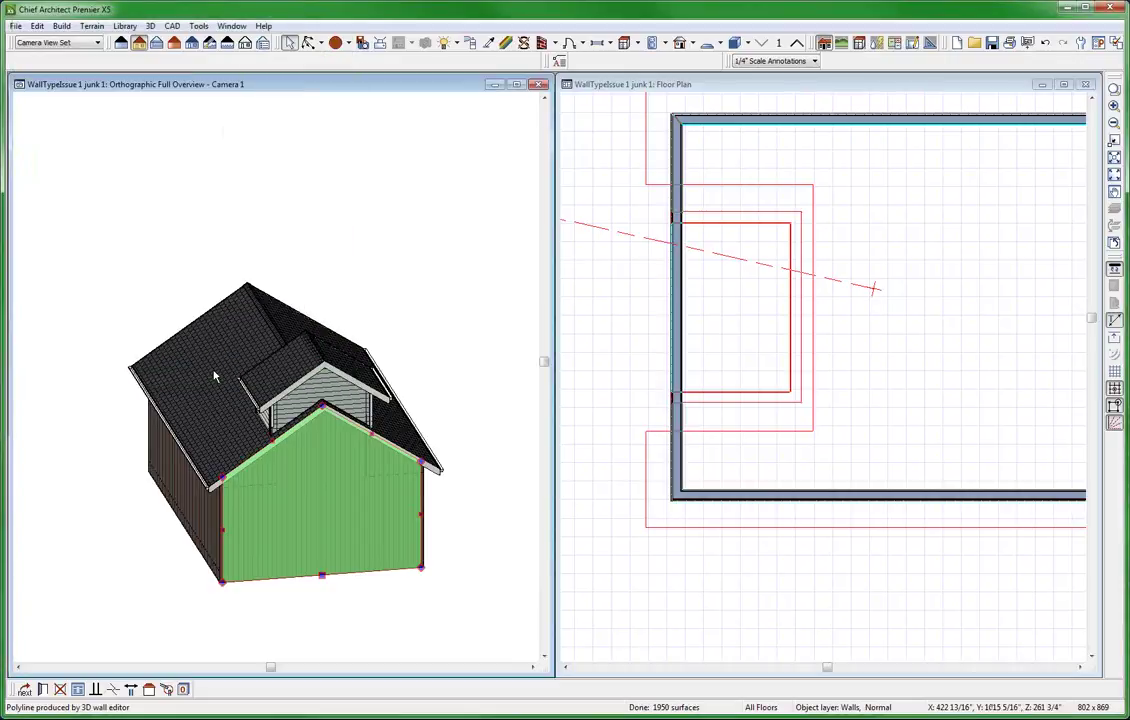
key("Return")
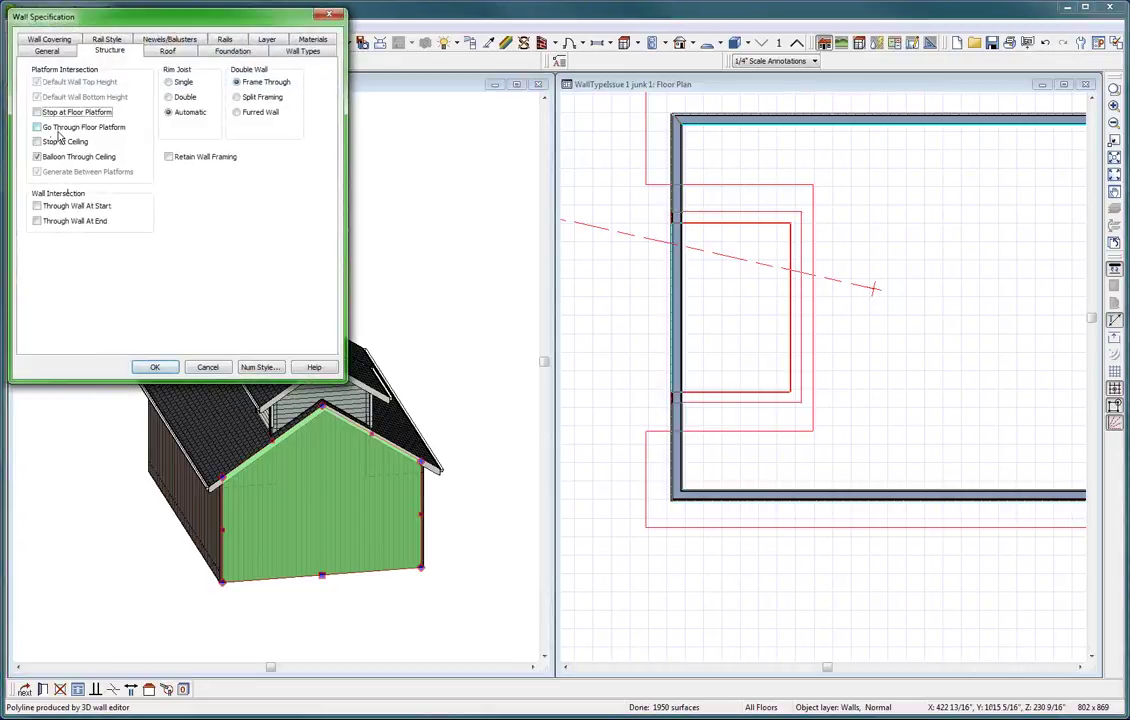
left_click(65, 160)
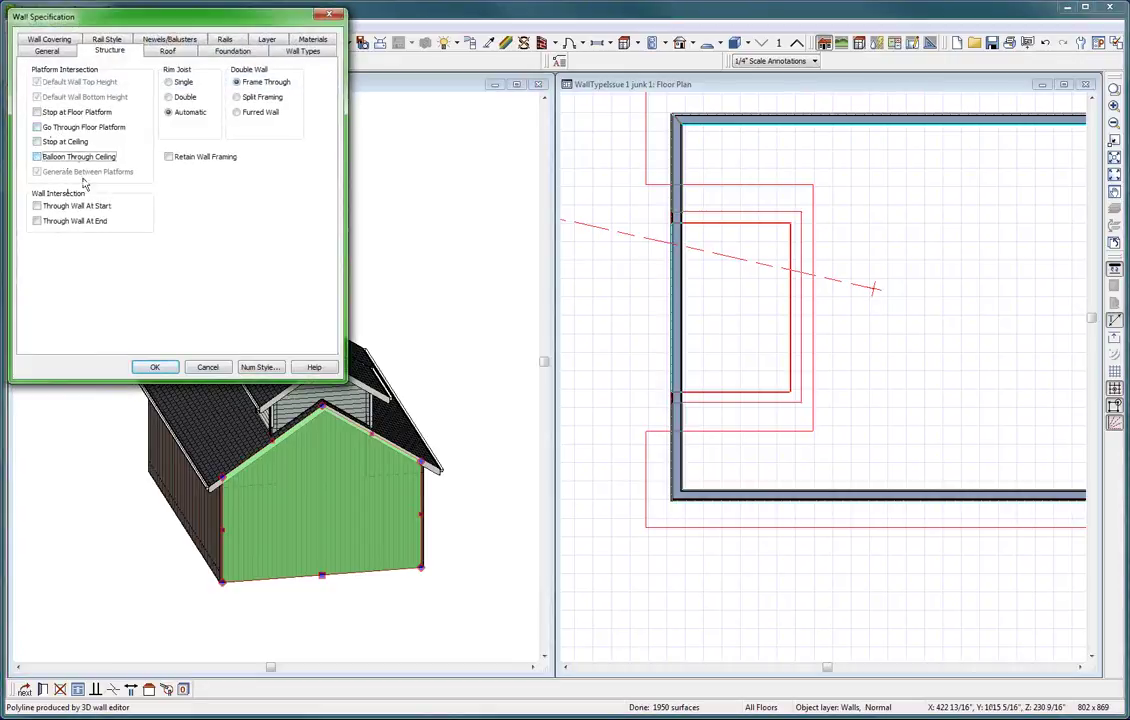
key("Return")
key("Escape")
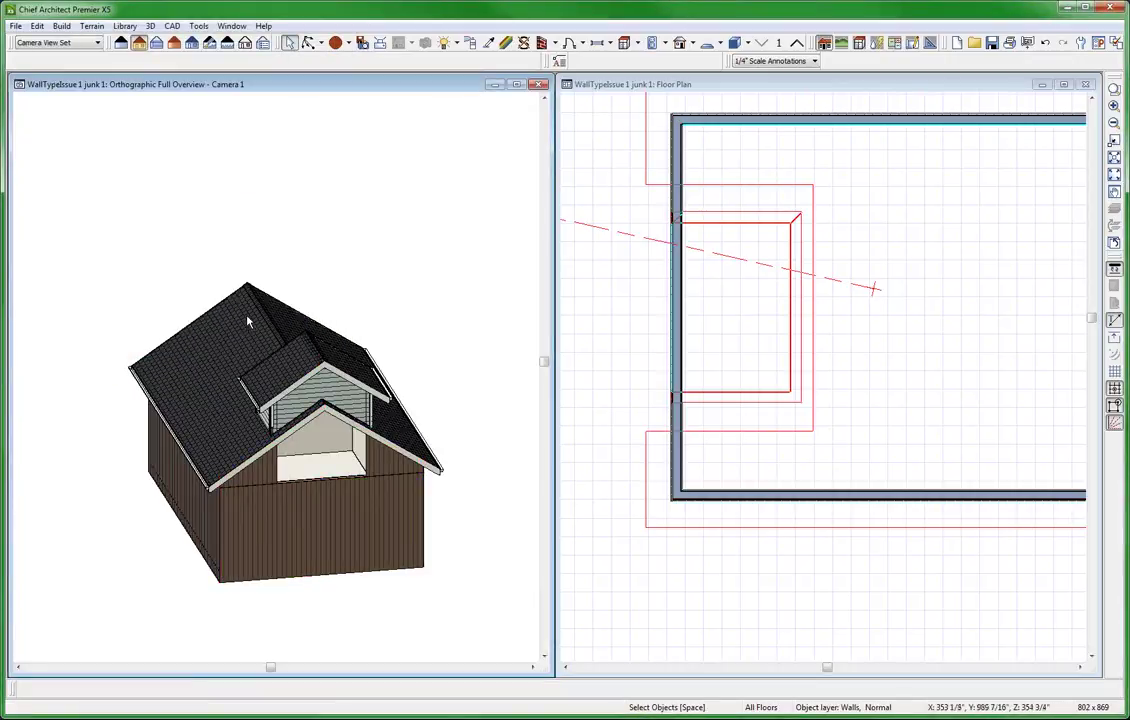
On Floor 2, stretch the short left wall to 20'10" long
left_click(618, 157)
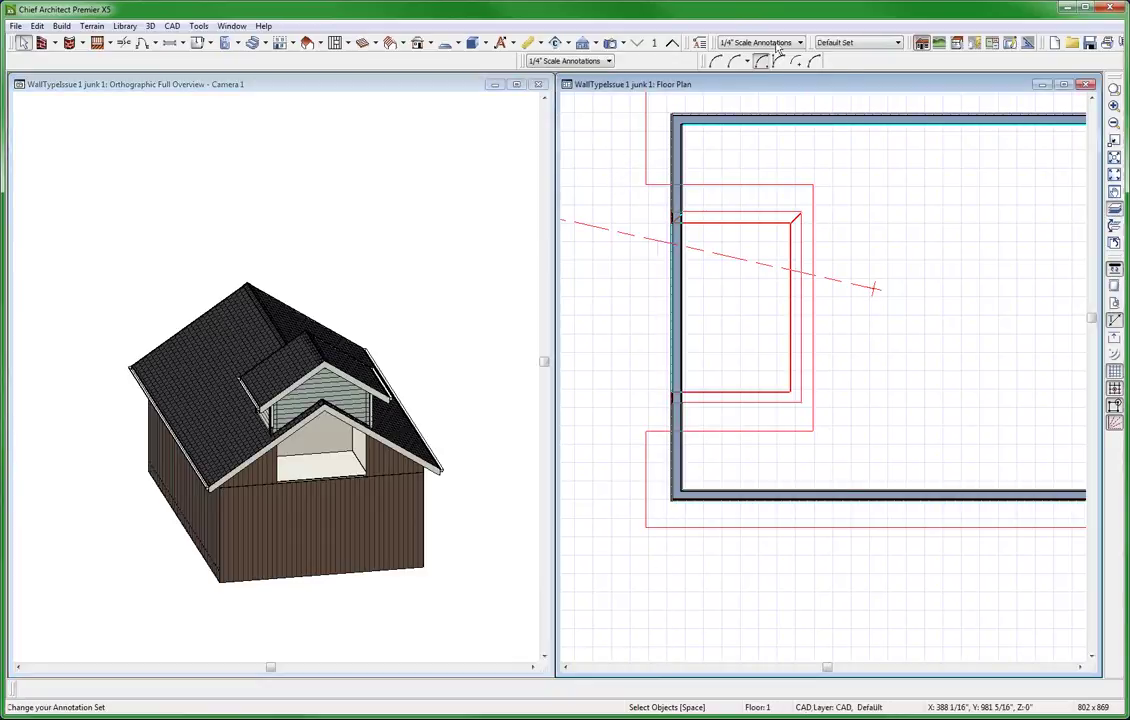
left_click(672, 44)
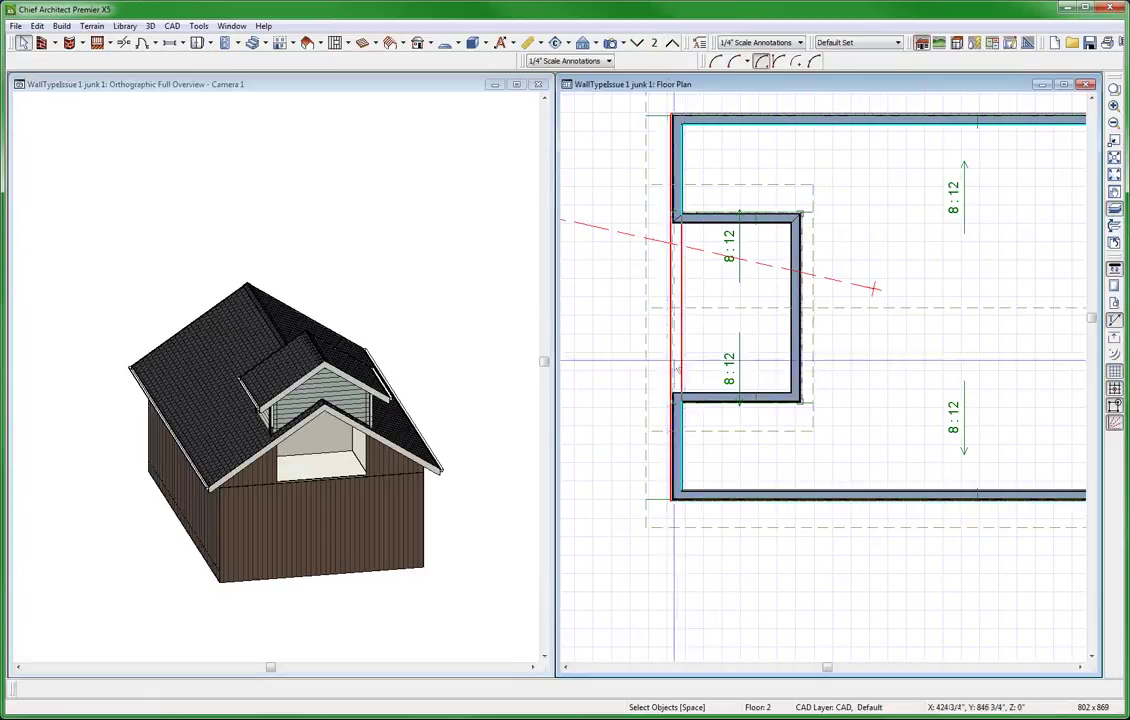
left_click(677, 446)
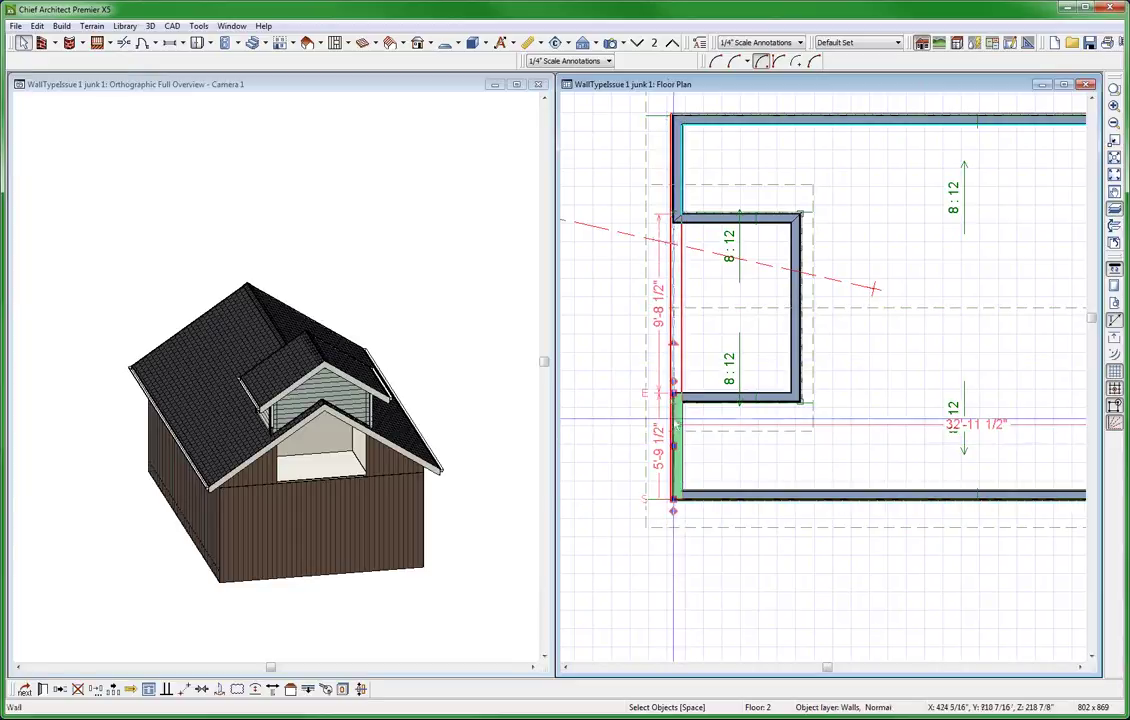
left_click_drag(674, 392, 666, 115)
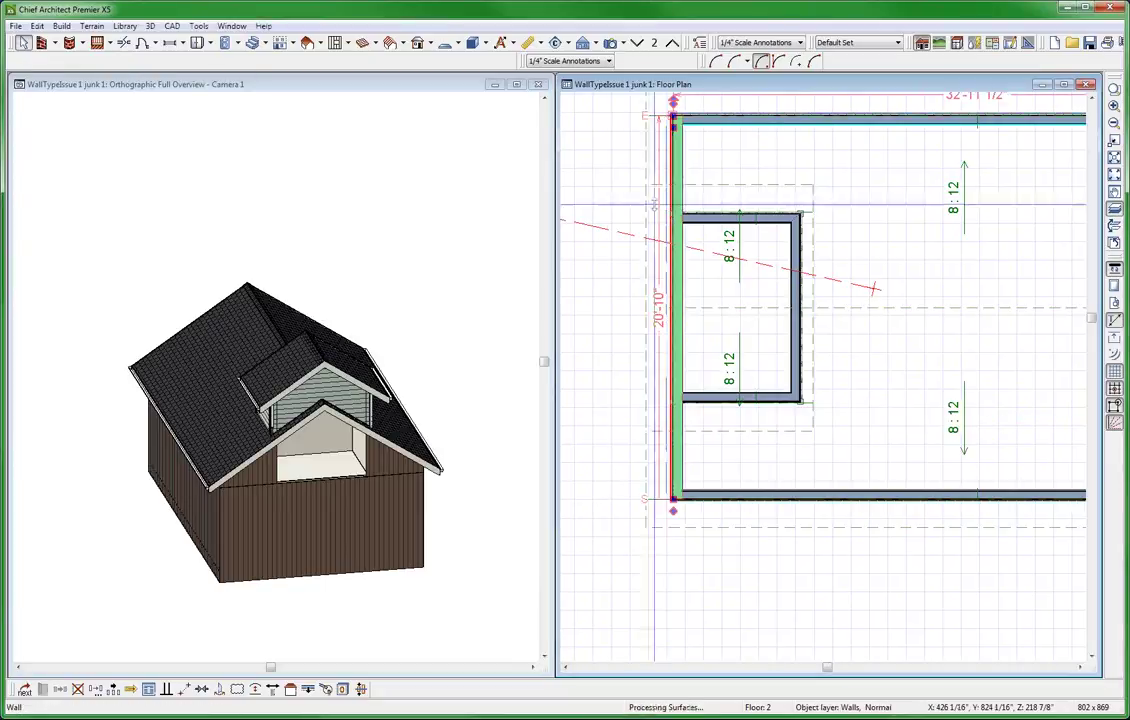
left_click(653, 313)
scroll(948, 467, "up", 2)
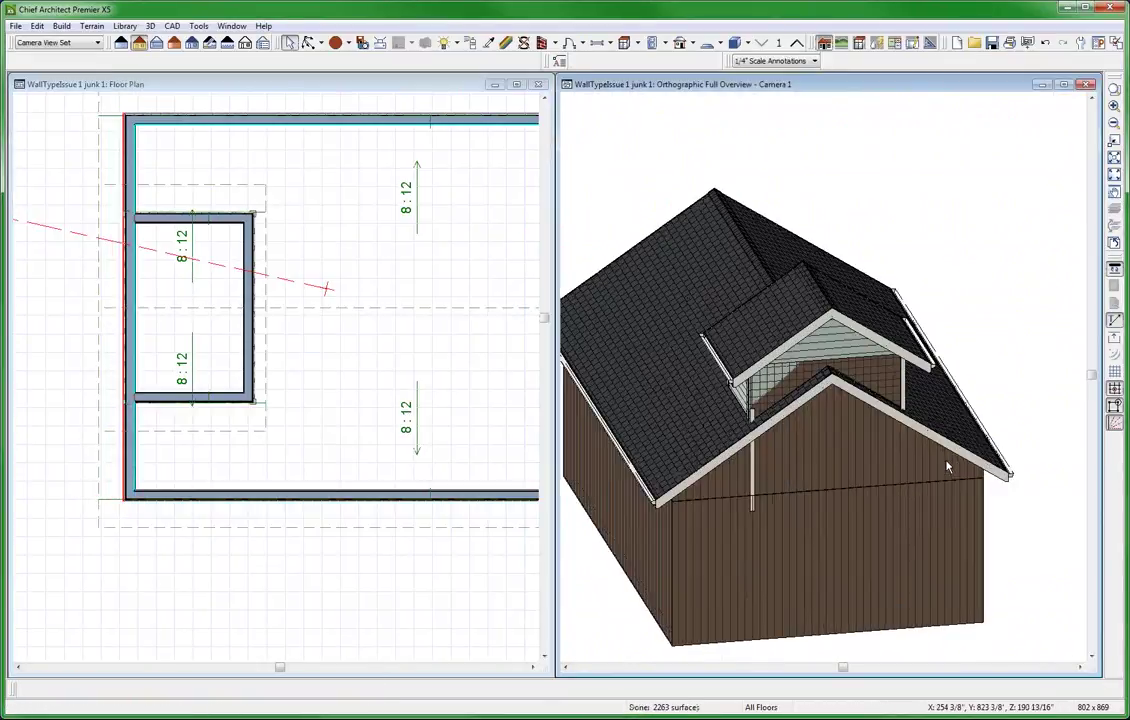
scroll(948, 467, "down", 2)
left_click(386, 383)
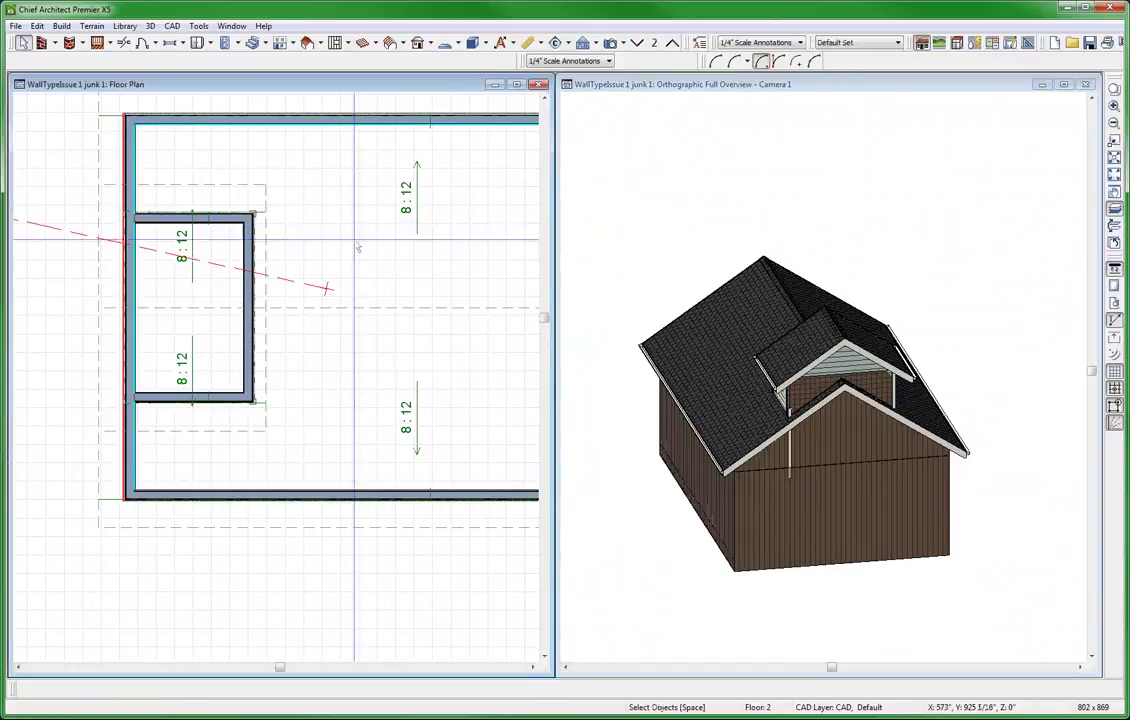
left_click(673, 47)
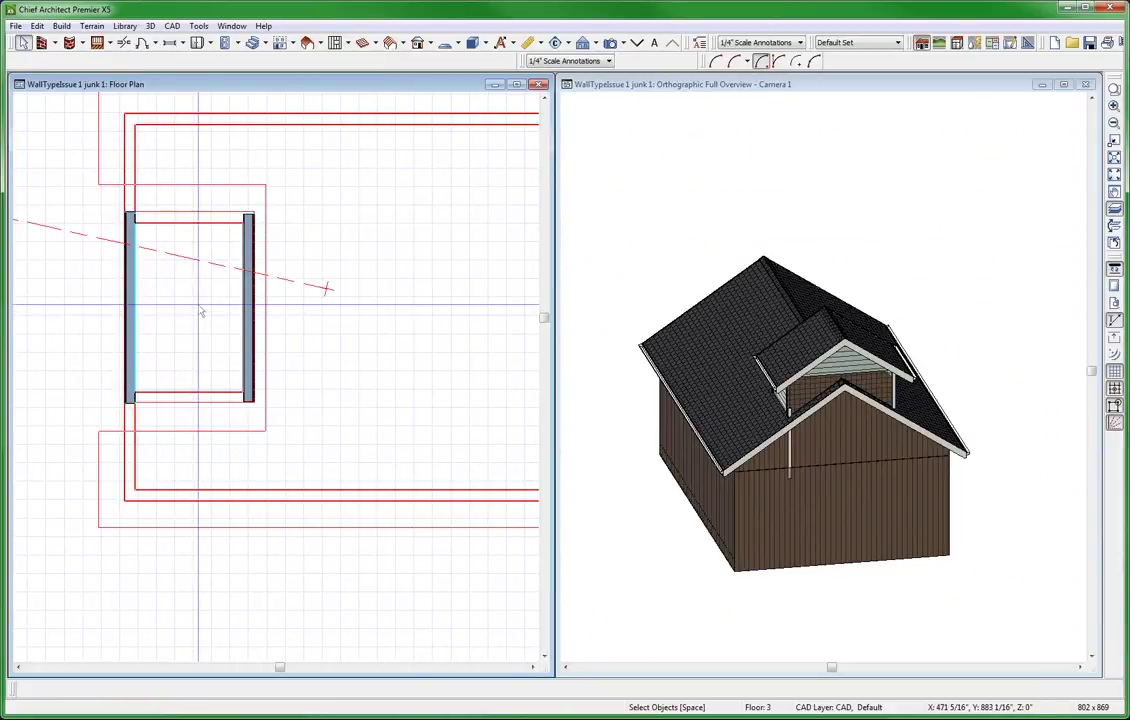
scroll(395, 292, "down", 1)
scroll(395, 292, "down", 1)
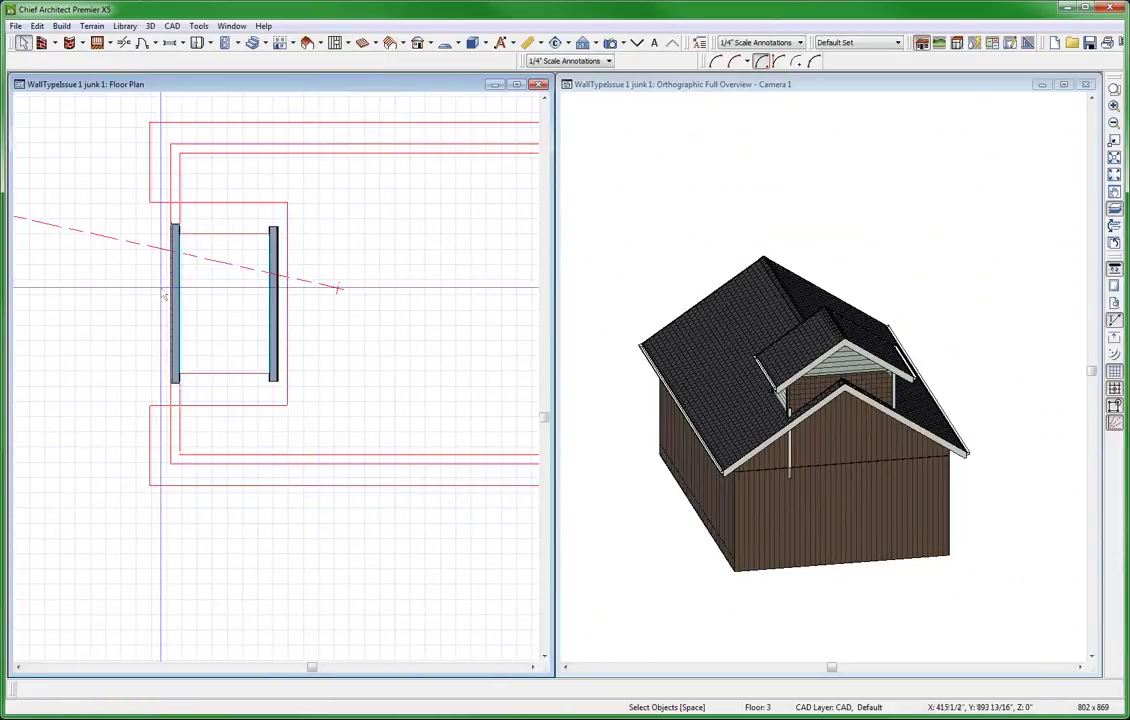
left_click(637, 44)
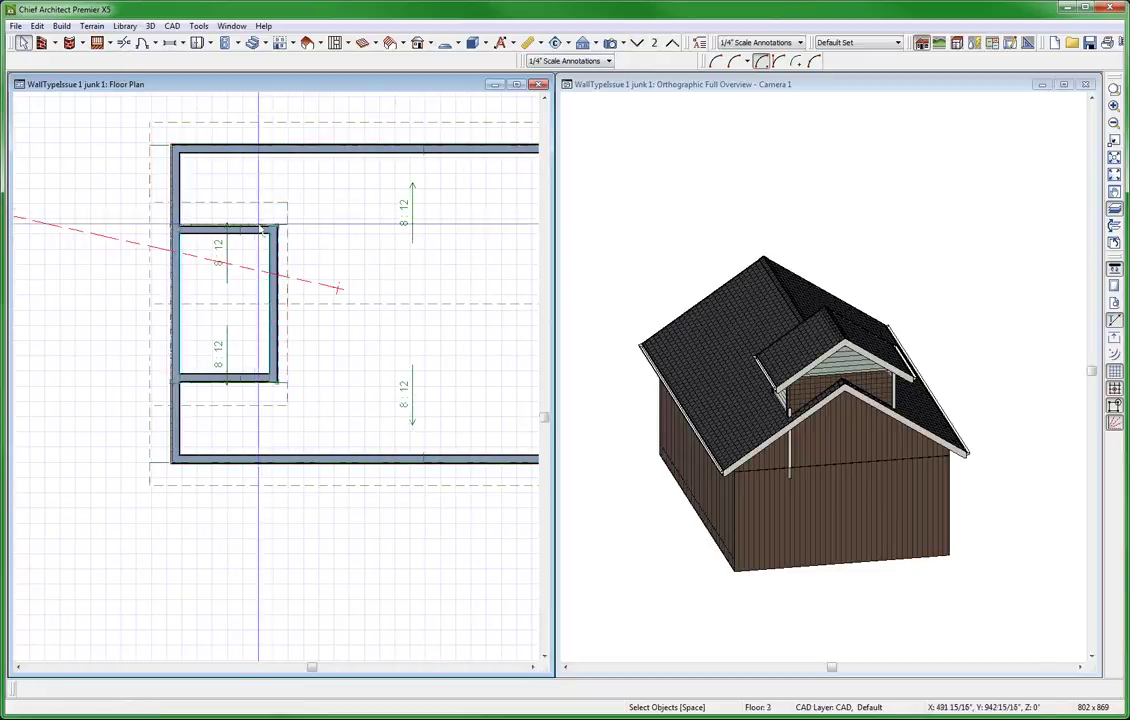
left_click(246, 229)
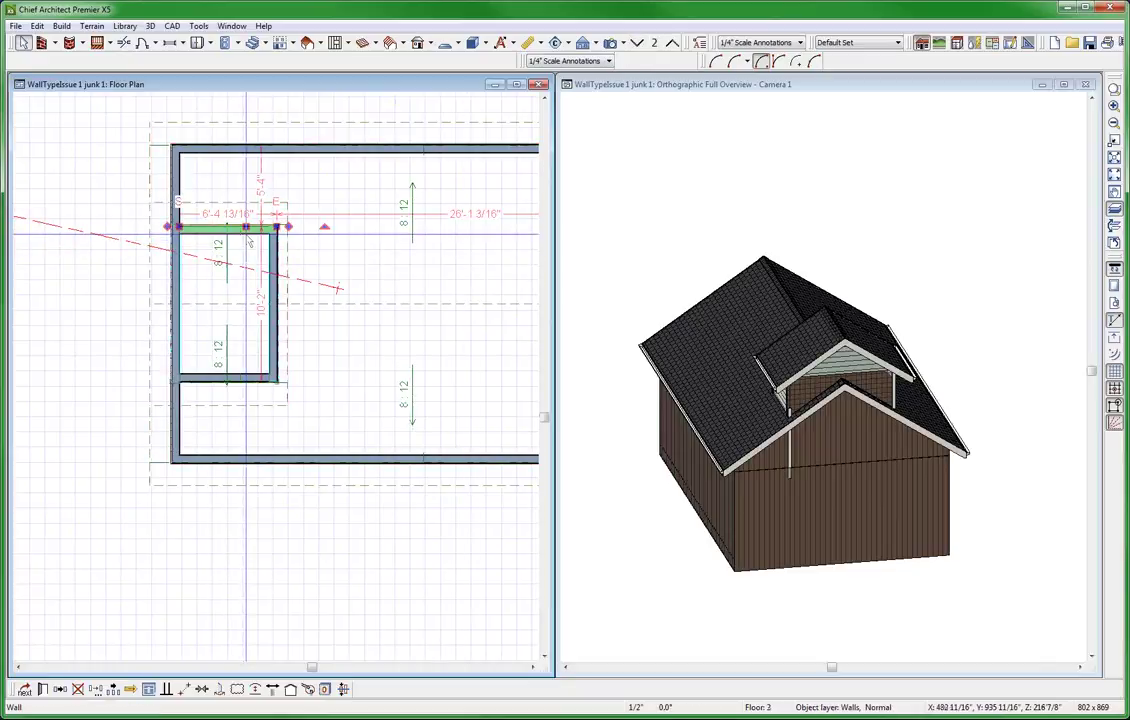
left_click(270, 328, "shift")
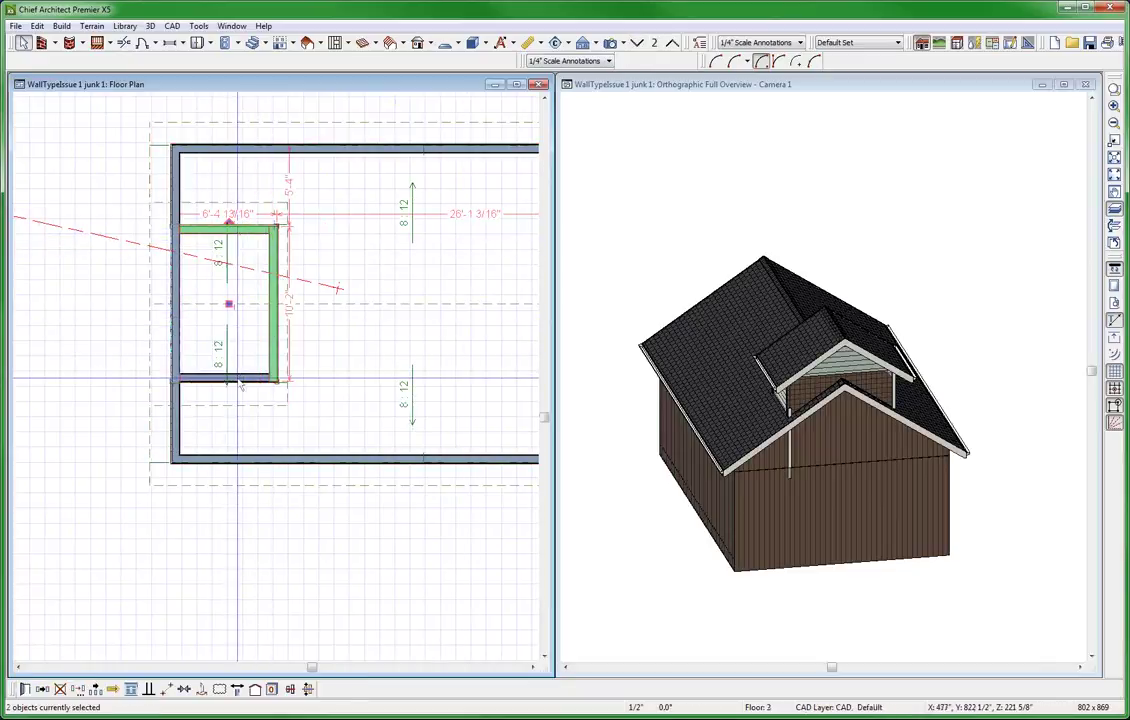
left_click(250, 380, "shift")
key("Delete")
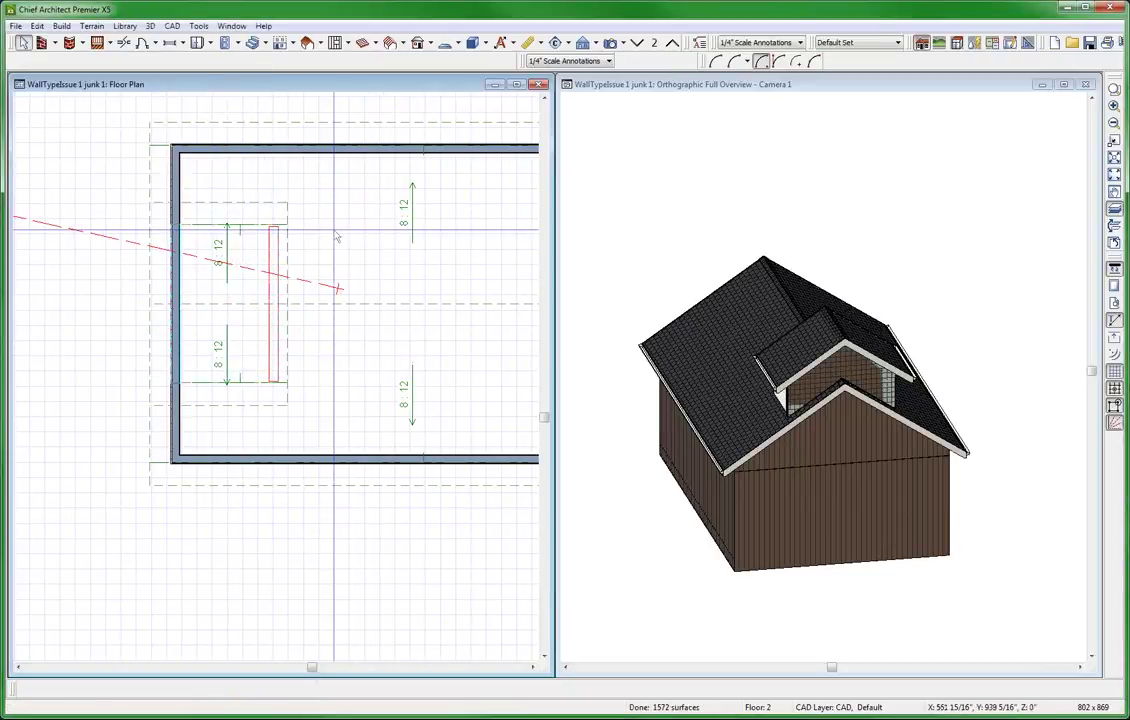
key("ctrl+z")
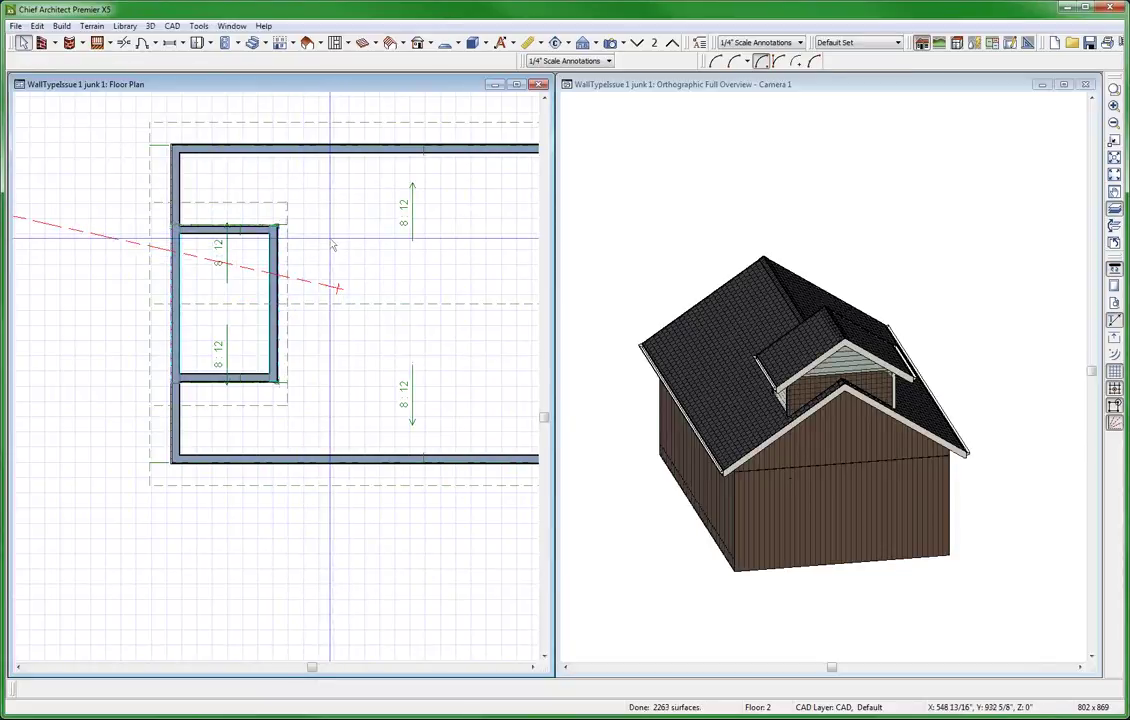
Turn on Roof Cuts Wall at Bottom for all three selected dormer walls
left_click(238, 229)
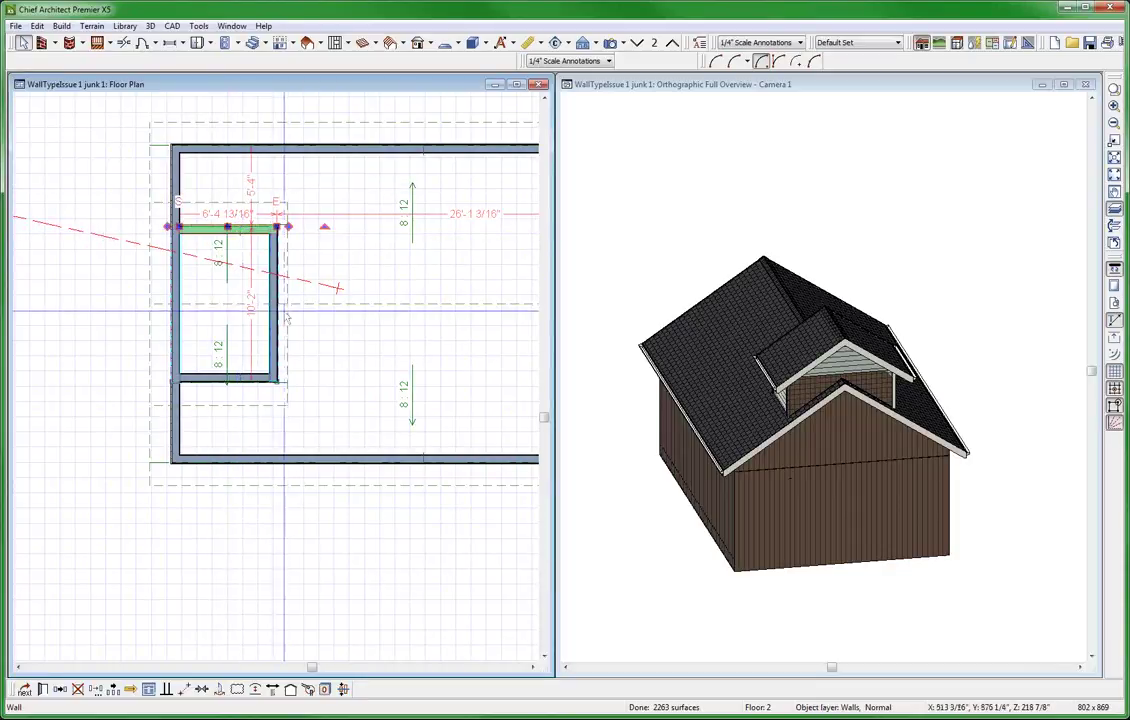
left_click_drag(165, 205, 290, 370)
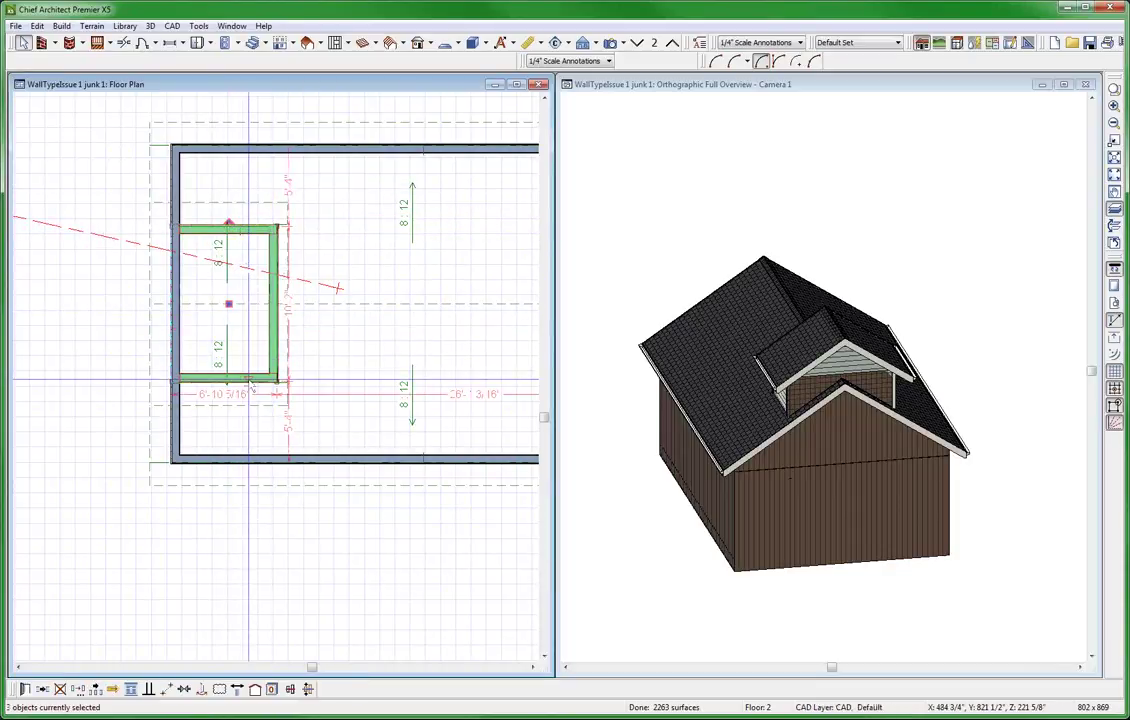
double_click(173, 283)
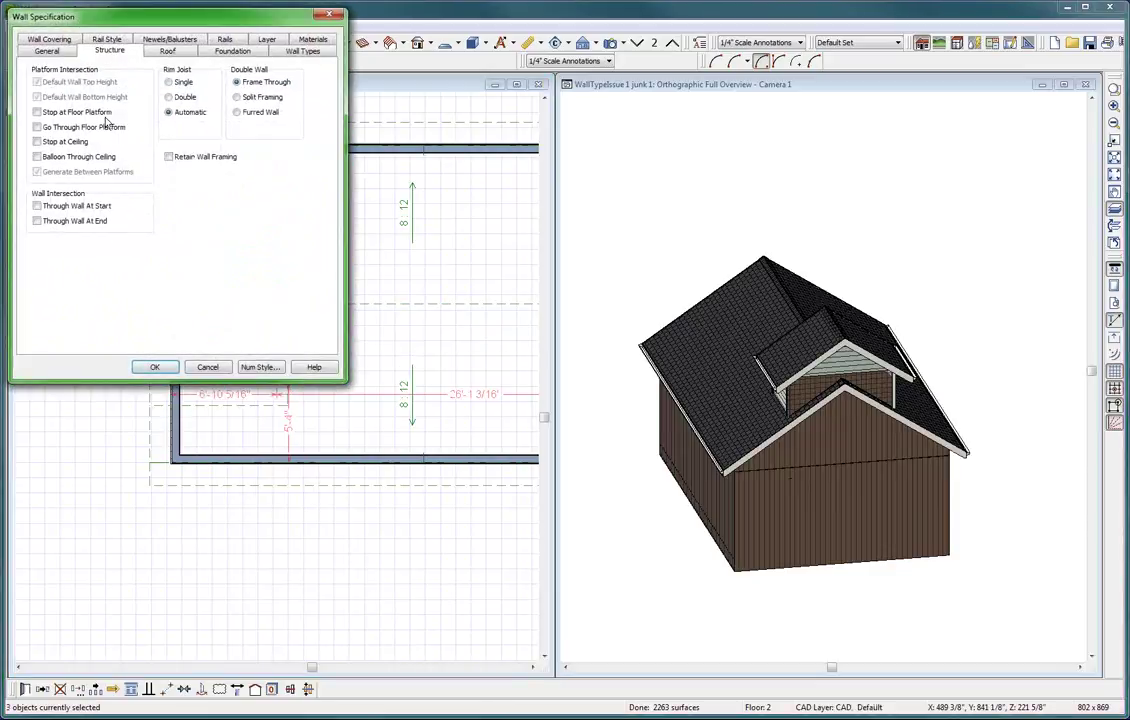
left_click(168, 51)
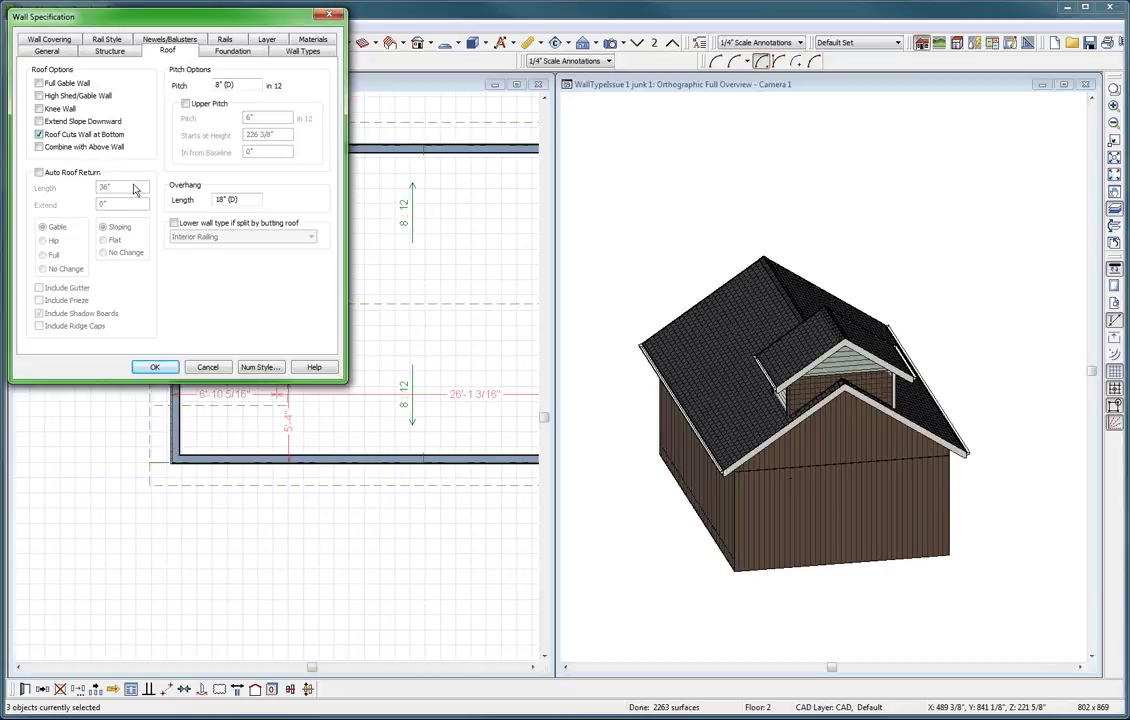
left_click(155, 368)
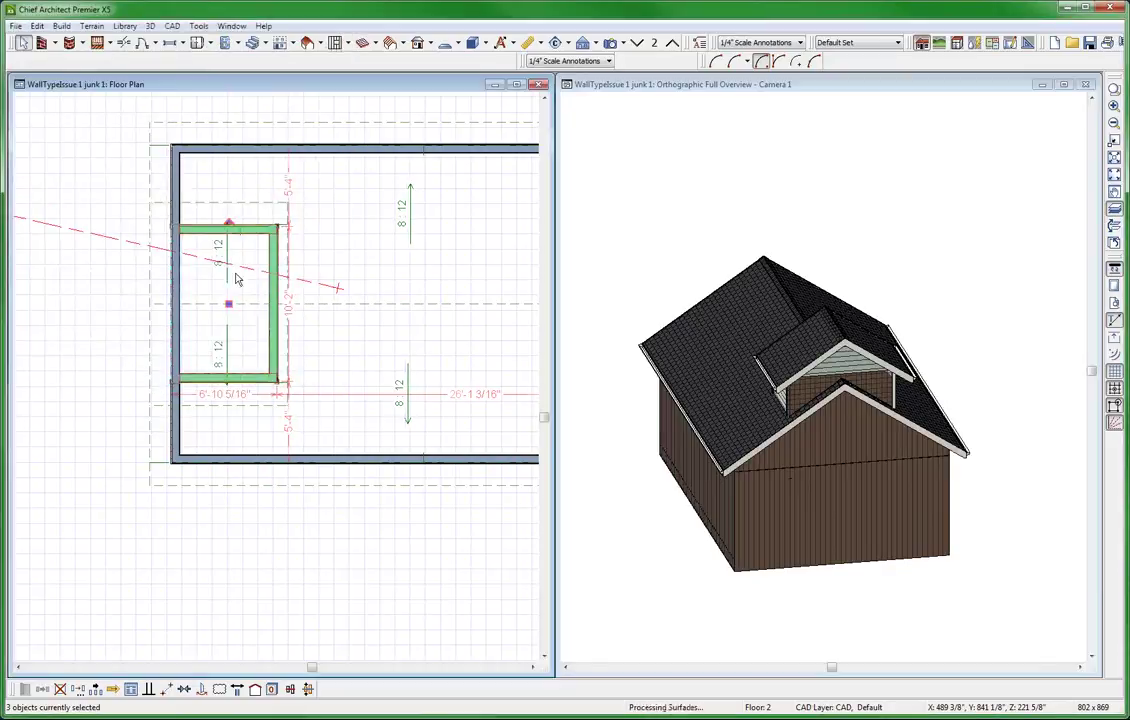
Move the full-building roof plane's display from Floor 2 to the floor below
left_click(278, 265)
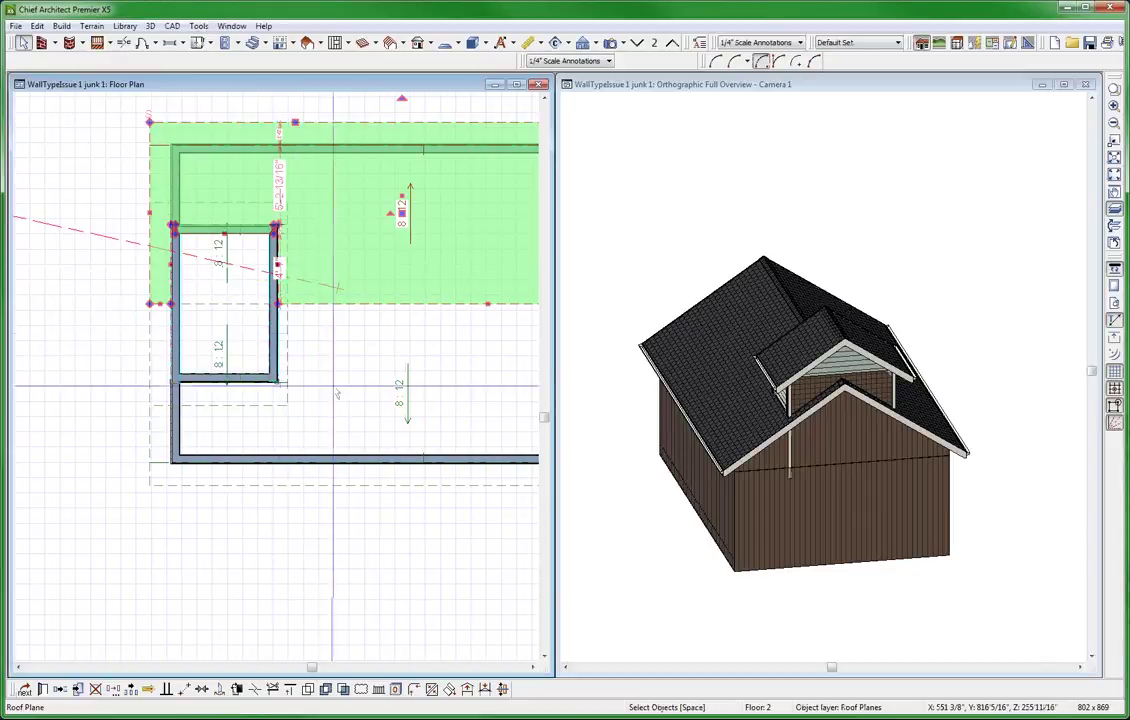
left_click(322, 490)
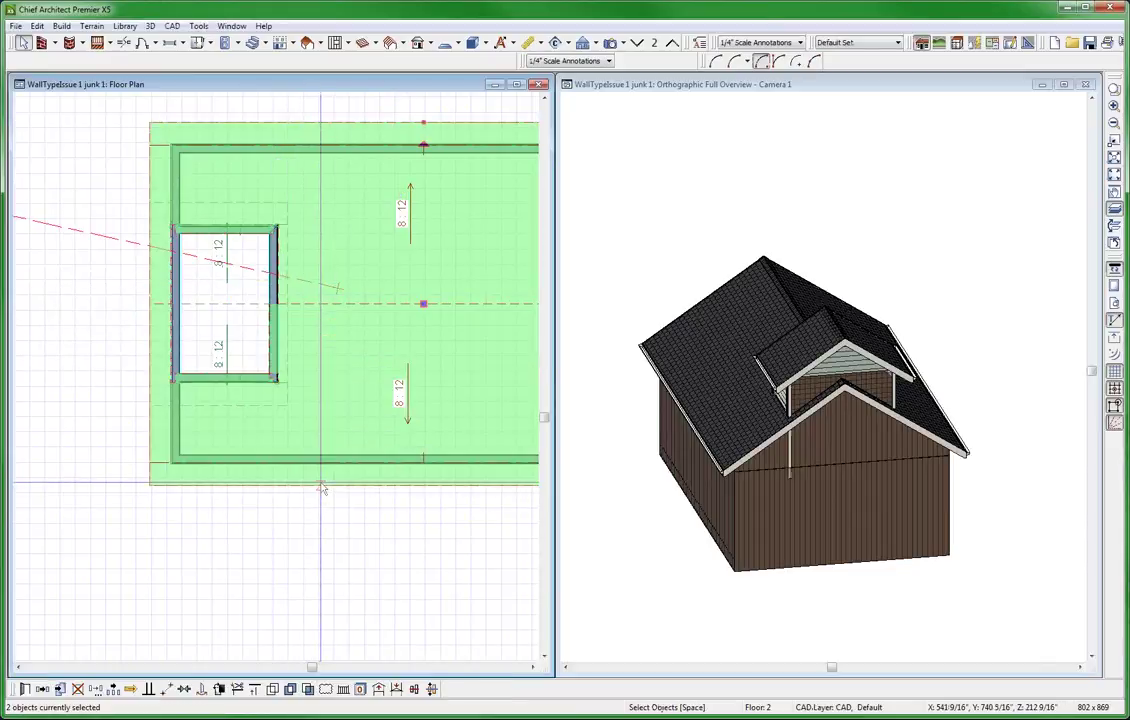
left_click(388, 695)
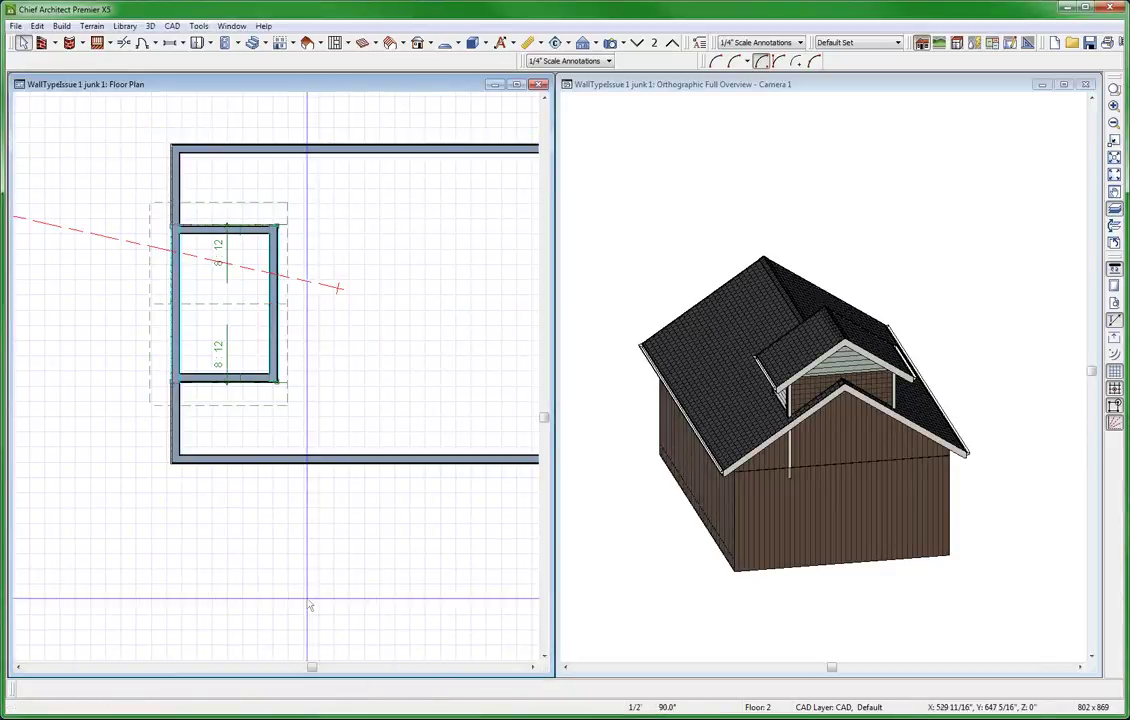
left_click(731, 473)
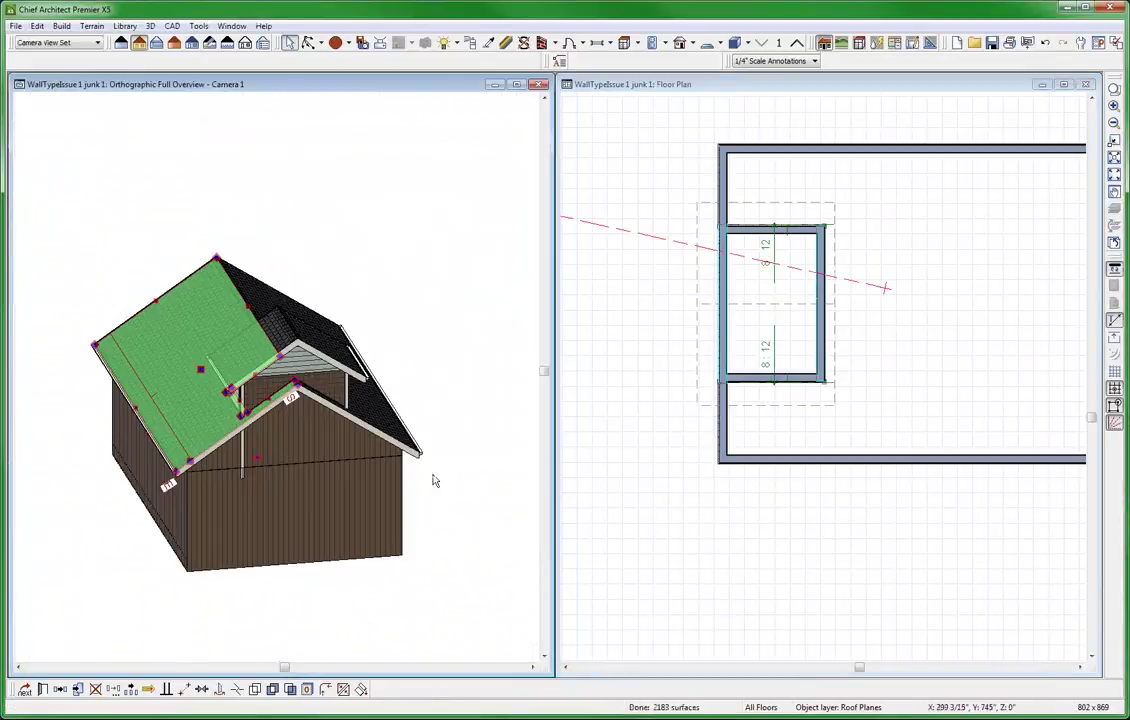
left_click(343, 468)
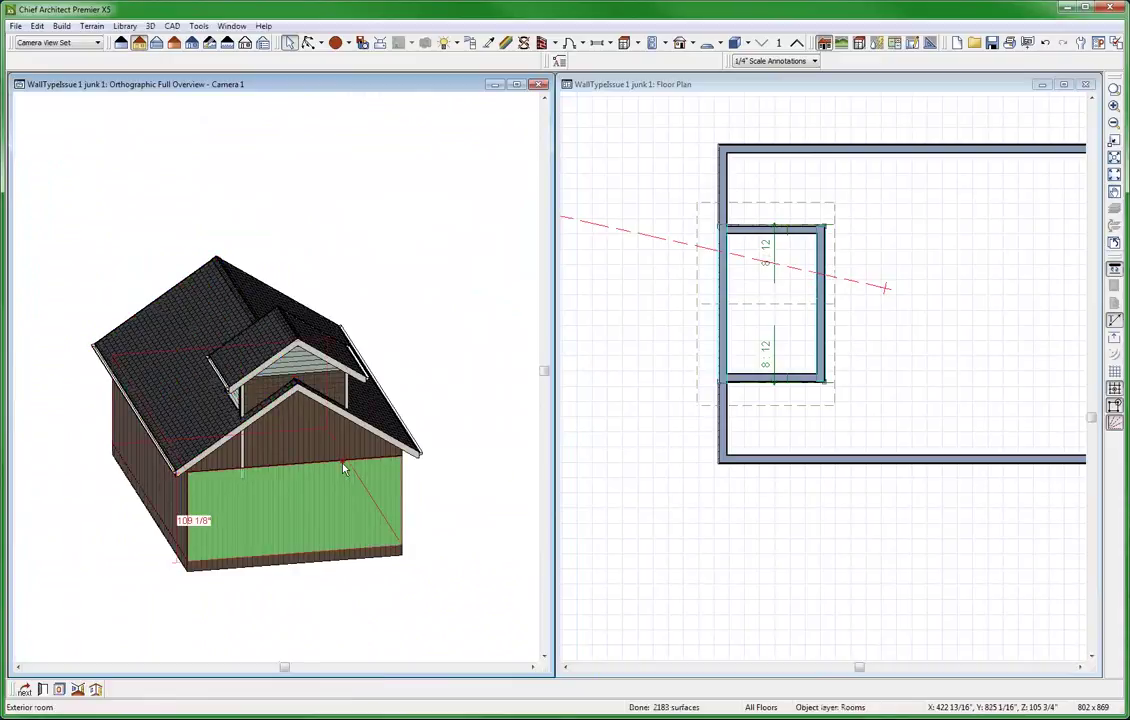
scroll(180, 472, "up", 2)
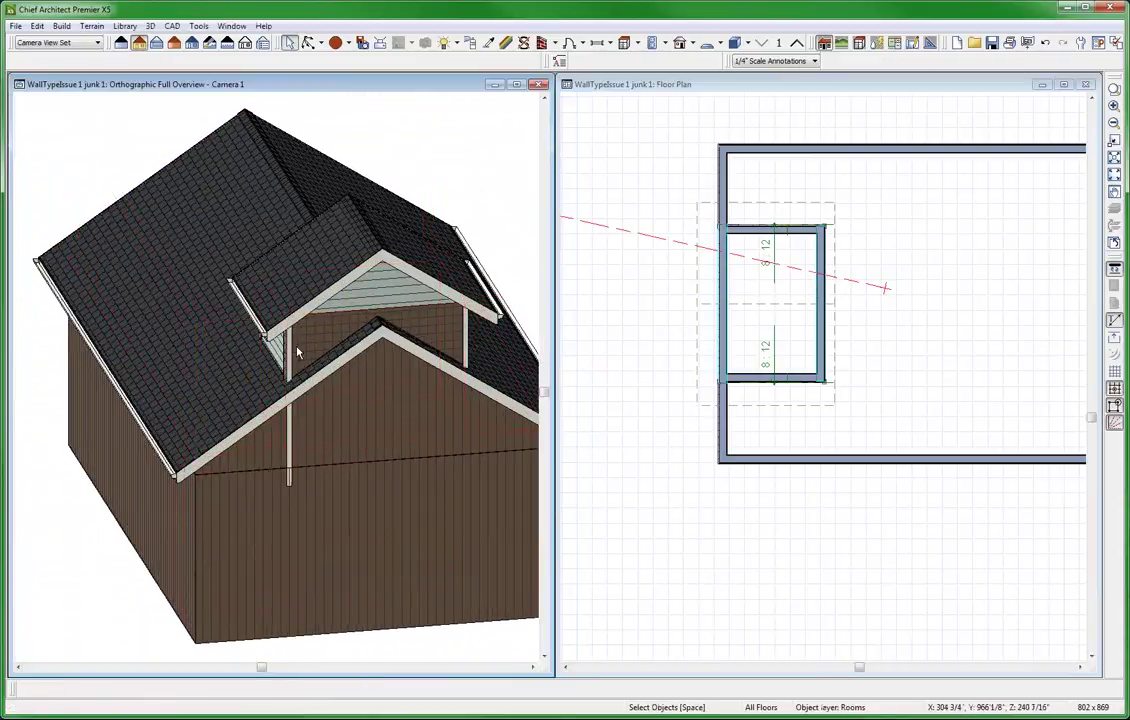
left_click(289, 340)
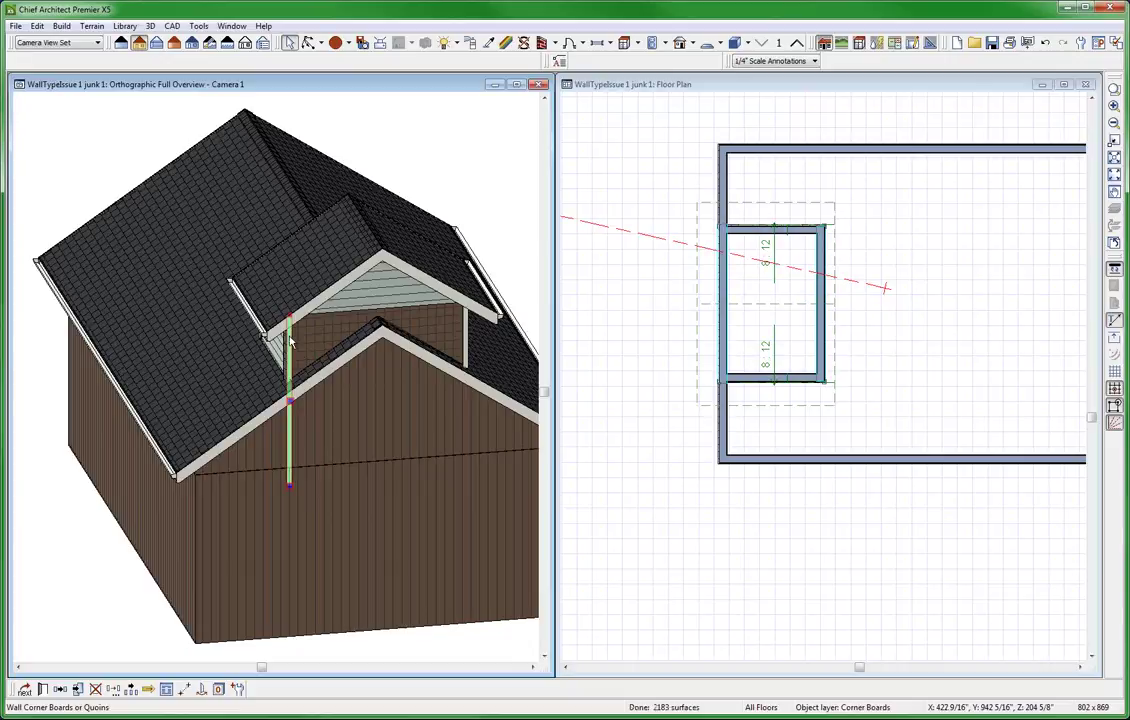
key("Delete")
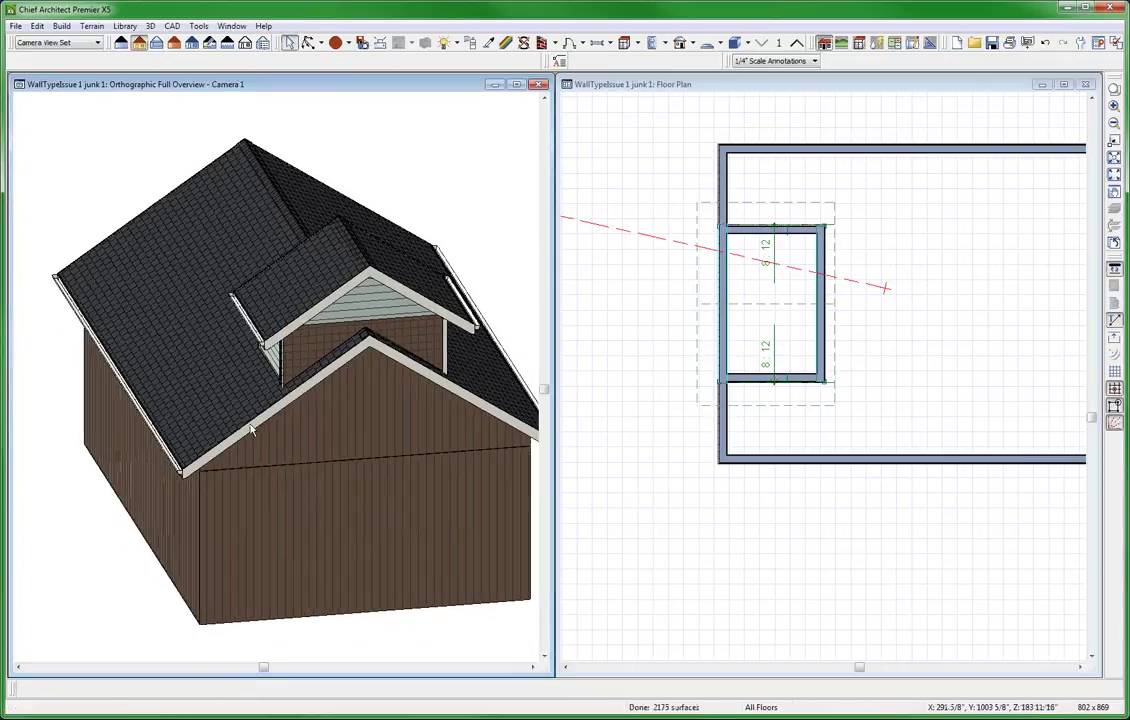
scroll(251, 430, "down", 1)
scroll(251, 430, "up", 2)
scroll(300, 400, "down", 2)
scroll(383, 362, "up", 2)
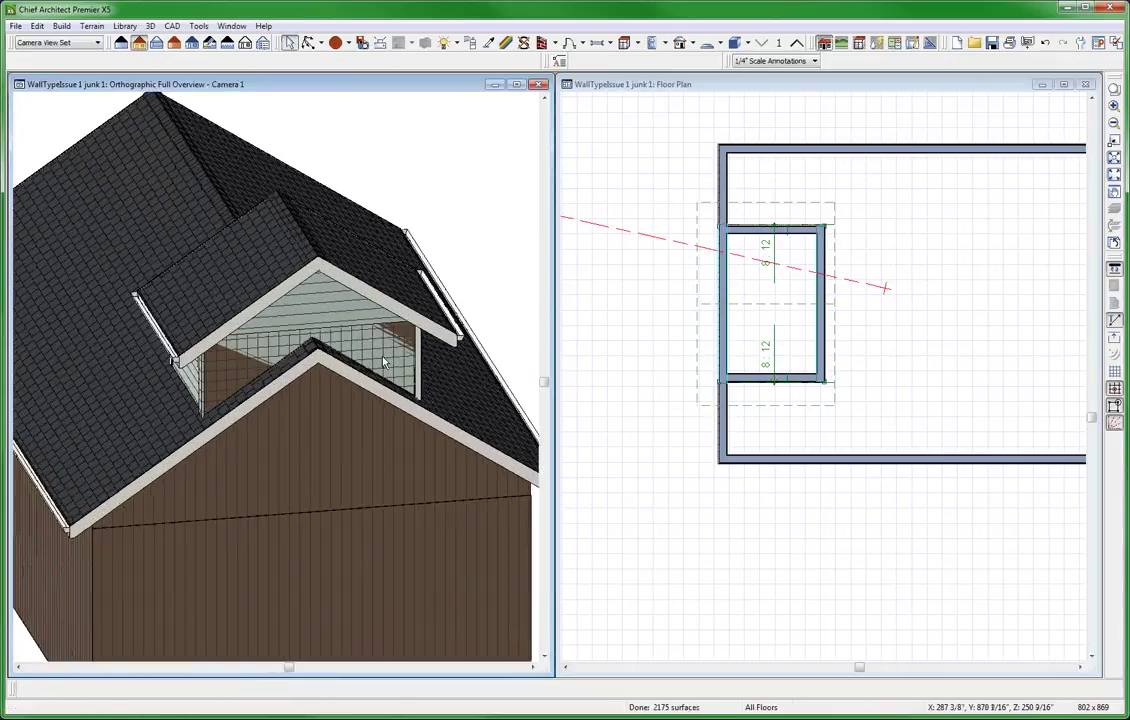
scroll(383, 362, "down", 2)
scroll(383, 362, "up", 2)
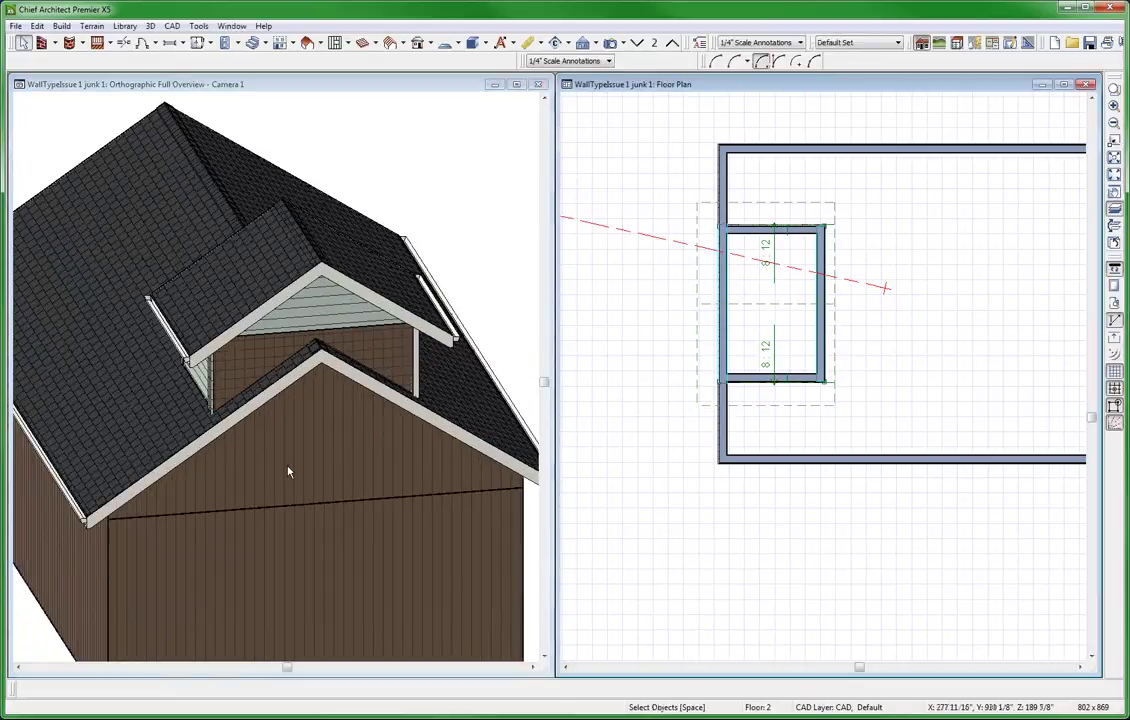
left_click(305, 471)
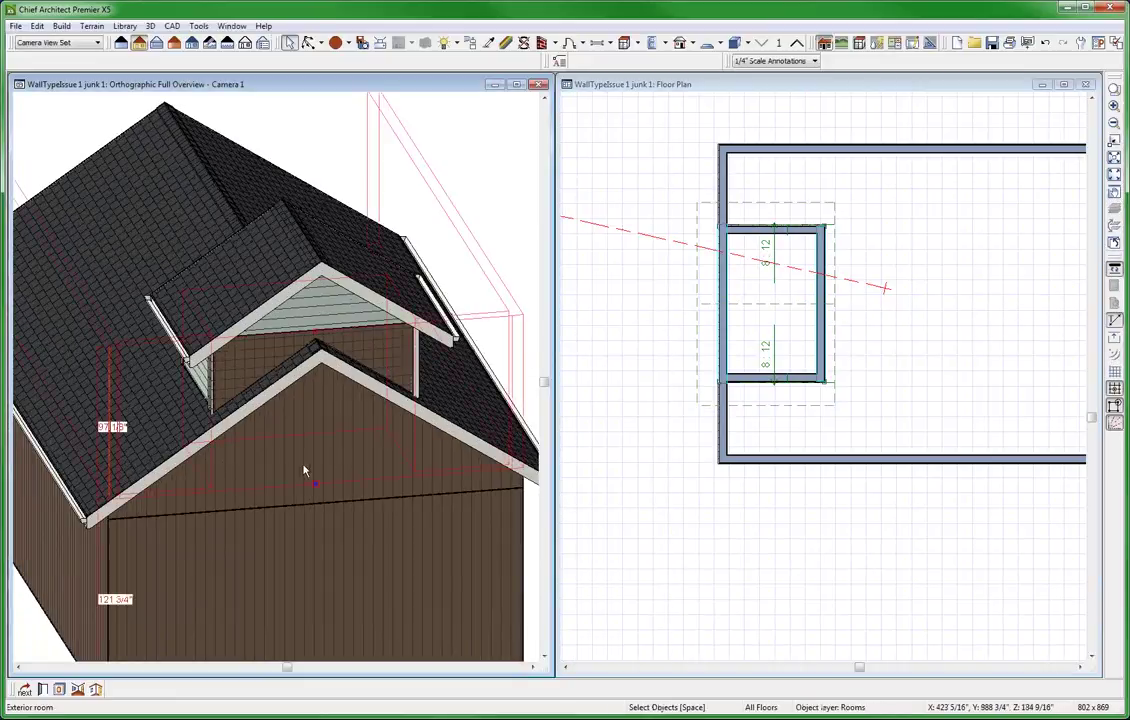
left_click(314, 456)
double_click(314, 456)
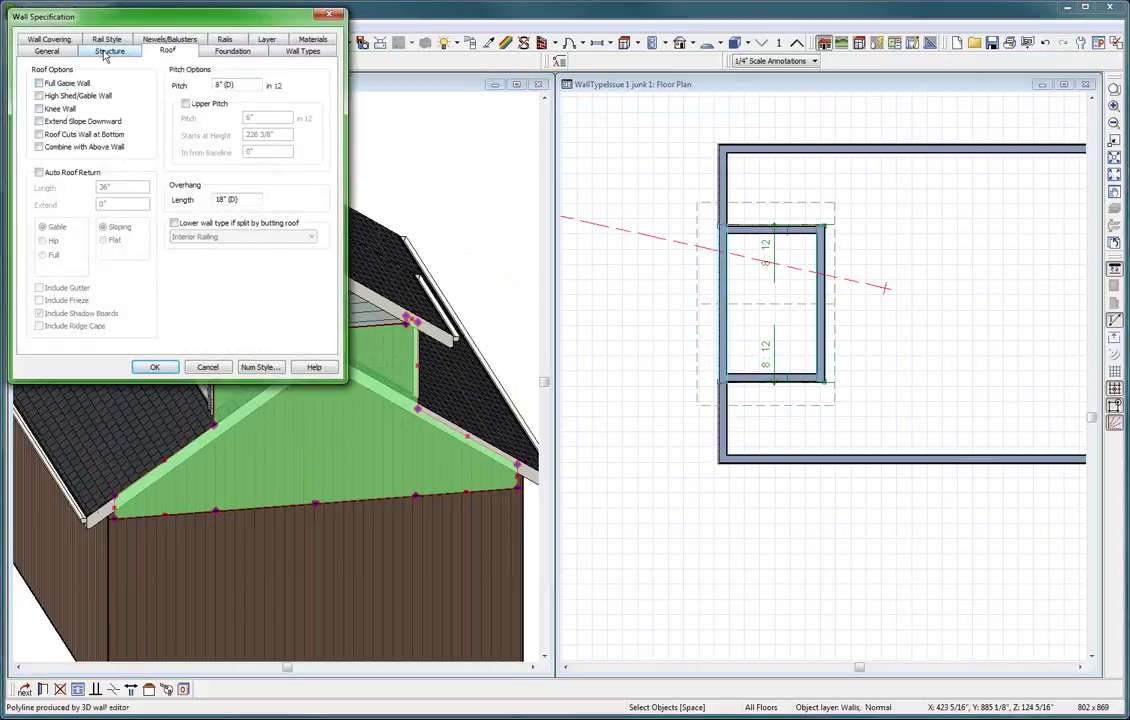
left_click(106, 51)
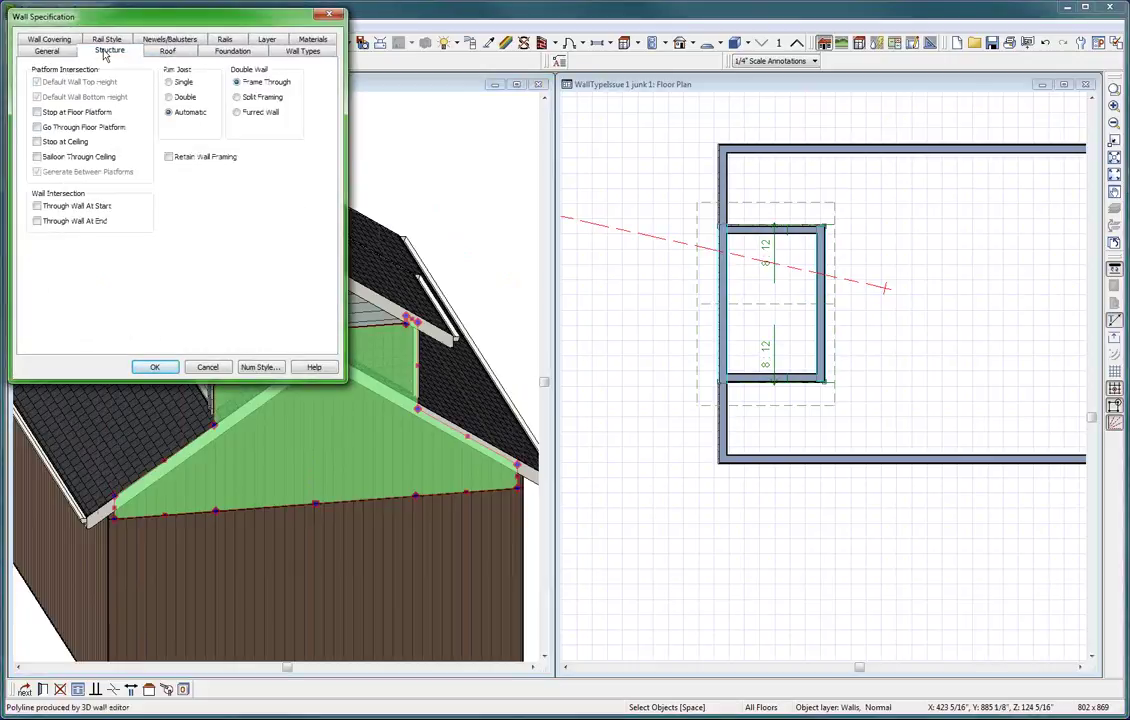
left_click(155, 367)
key("Escape")
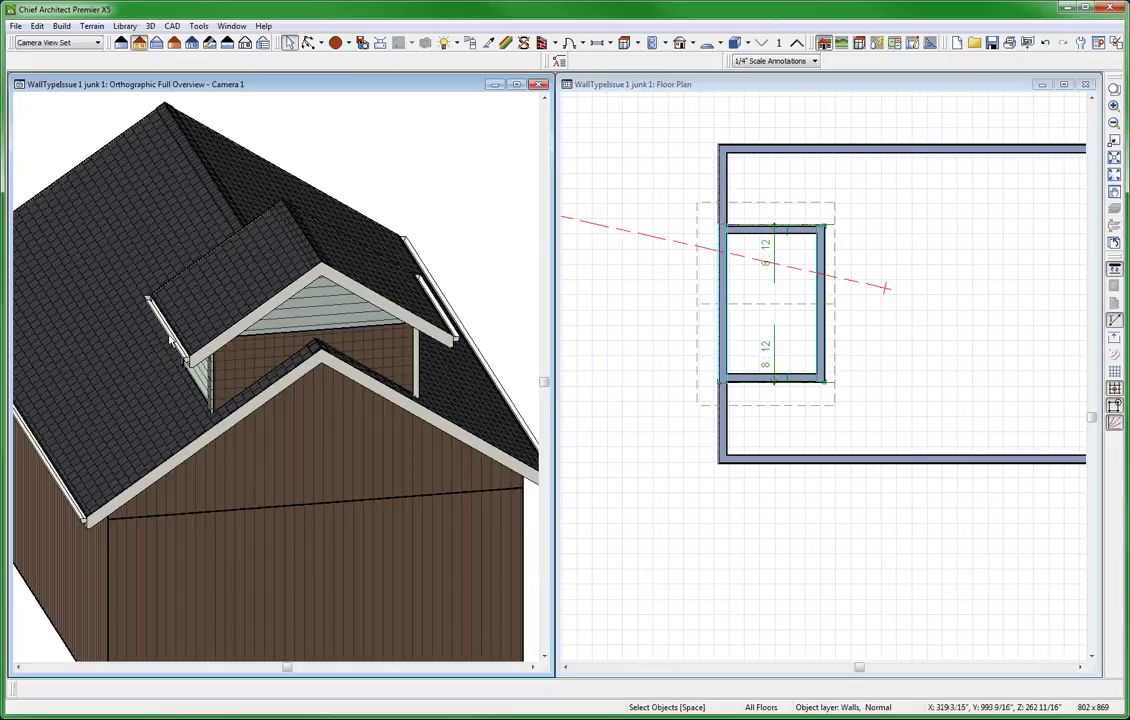
Check the corner and dormer walls, then delete Floor 2's long left wall
left_click(908, 384)
scroll(905, 415, "up", 1)
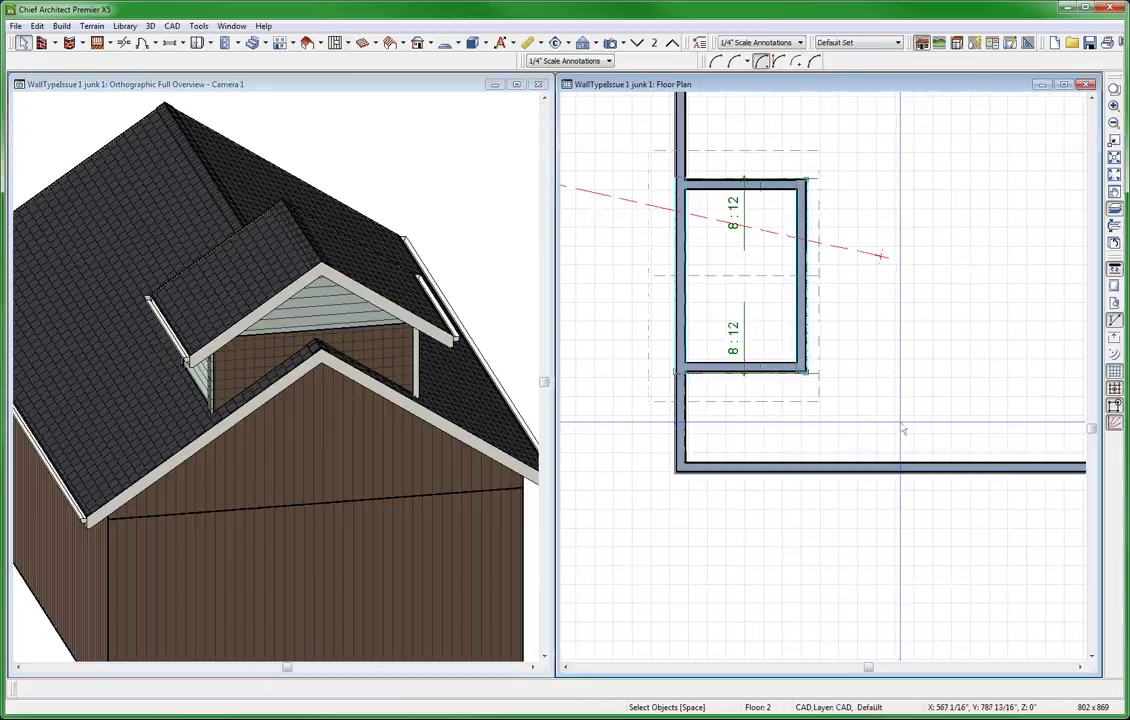
scroll(903, 430, "up", 2)
scroll(850, 400, "up", 1)
left_click(785, 350)
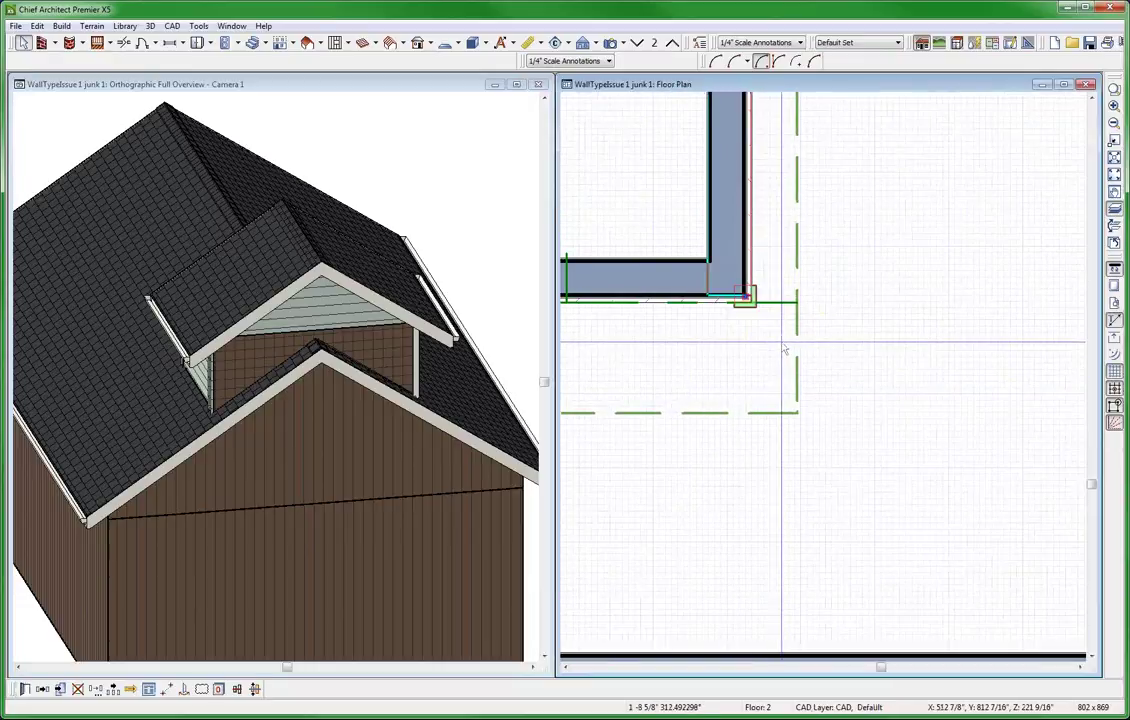
scroll(785, 350, "down", 1)
scroll(800, 250, "down", 1)
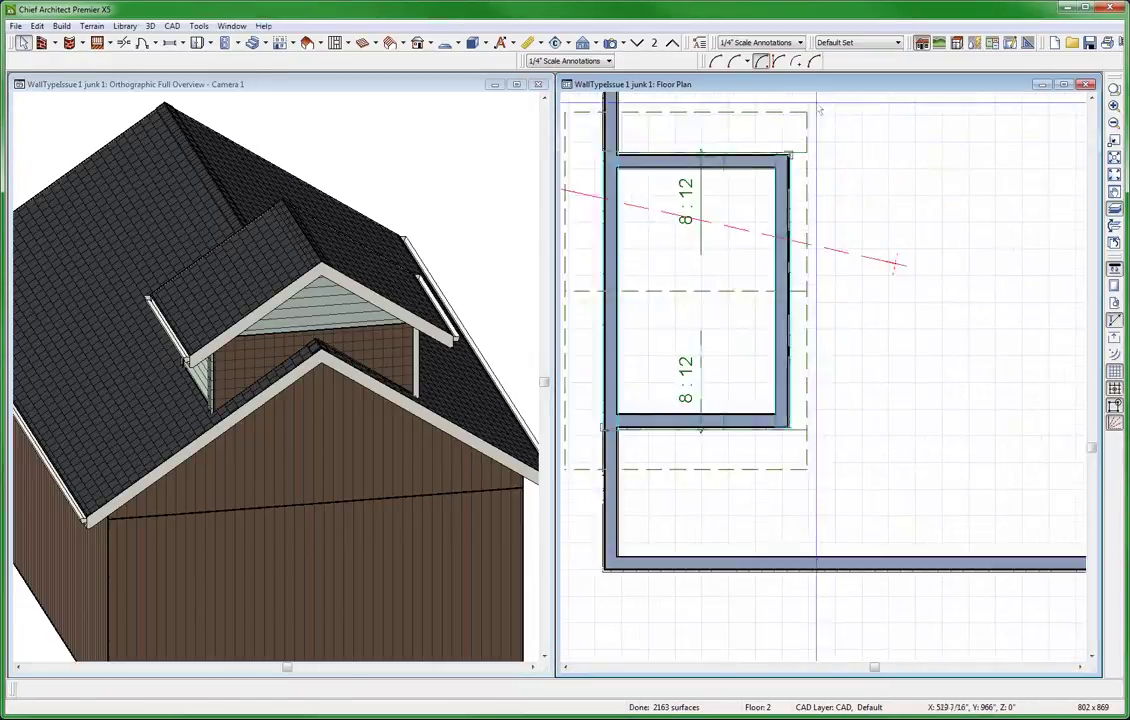
scroll(818, 111, "up", 1)
left_click(806, 228)
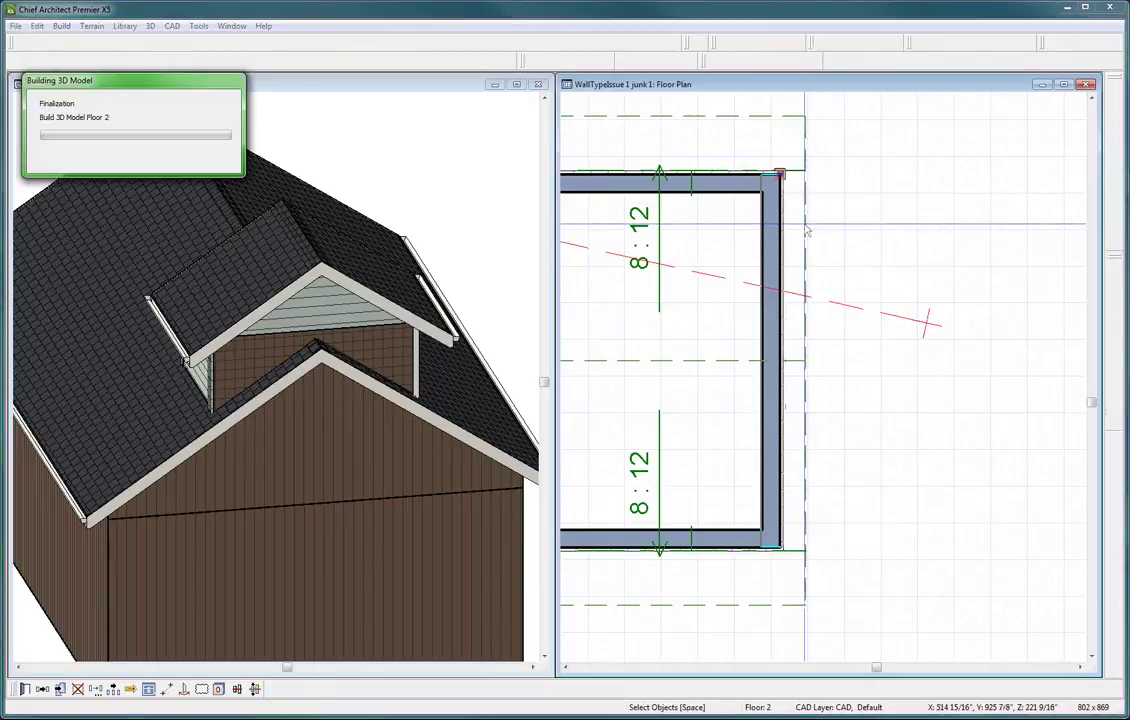
scroll(806, 230, "down", 1)
left_click(732, 277)
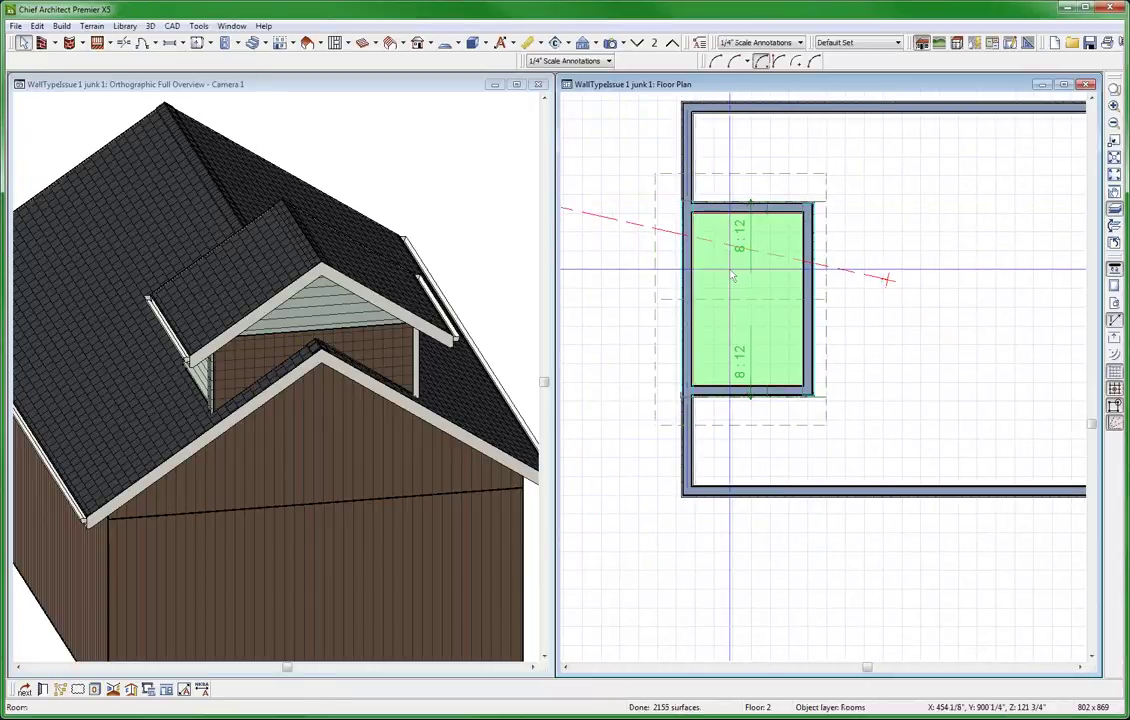
left_click(686, 138)
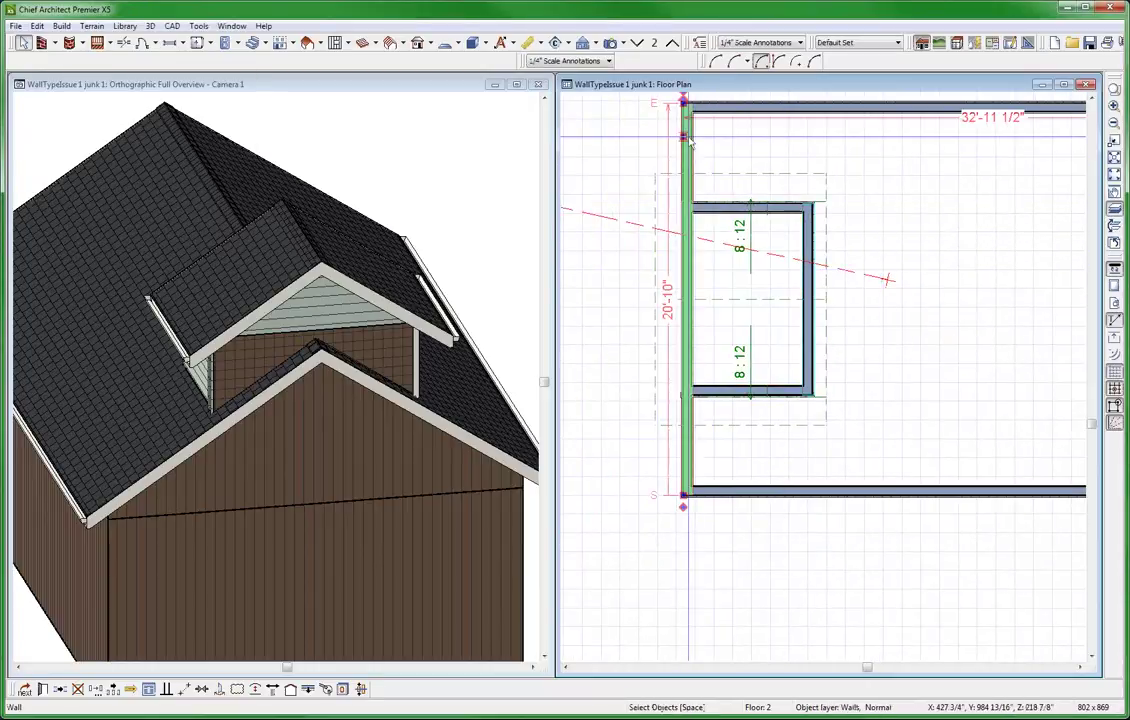
key("Delete")
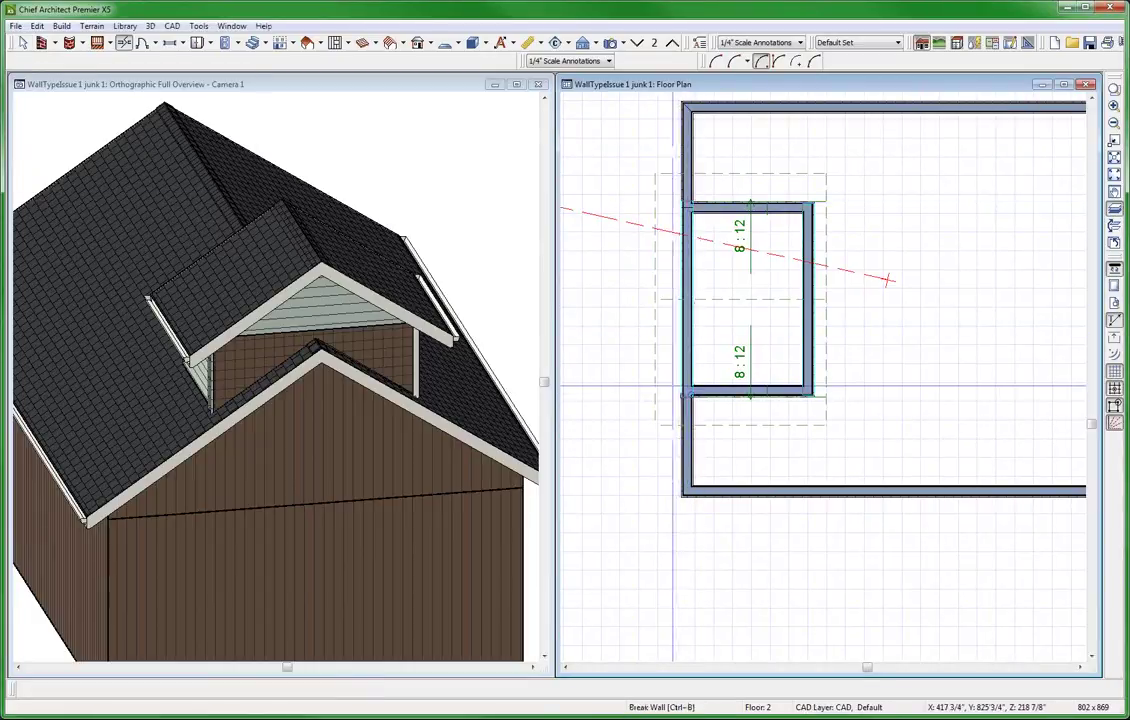
left_click(686, 393)
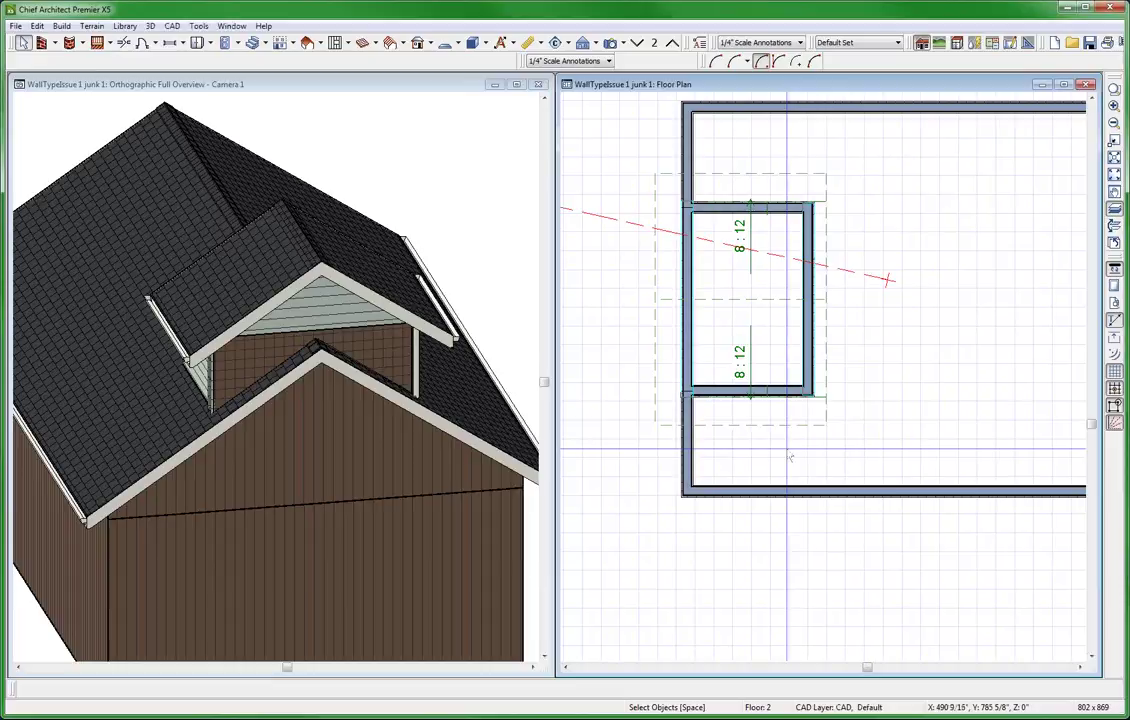
Shift the dormer's left wall right and pull the top and bottom wall ends to meet it
left_click(686, 336)
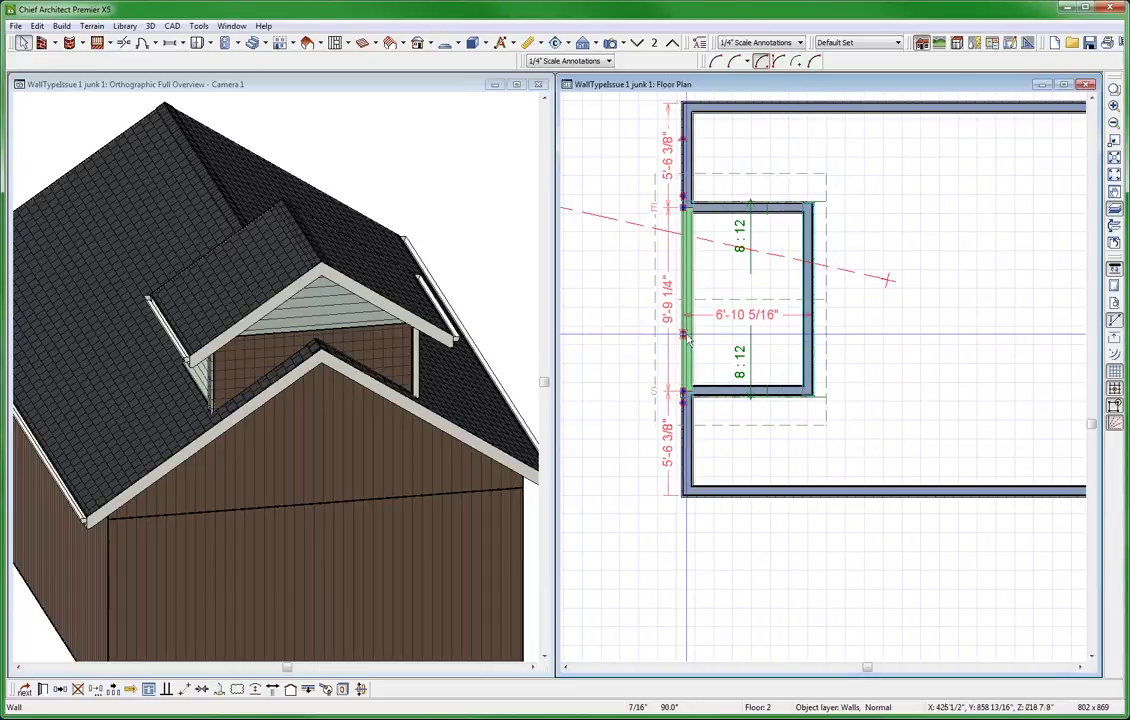
left_click(683, 335)
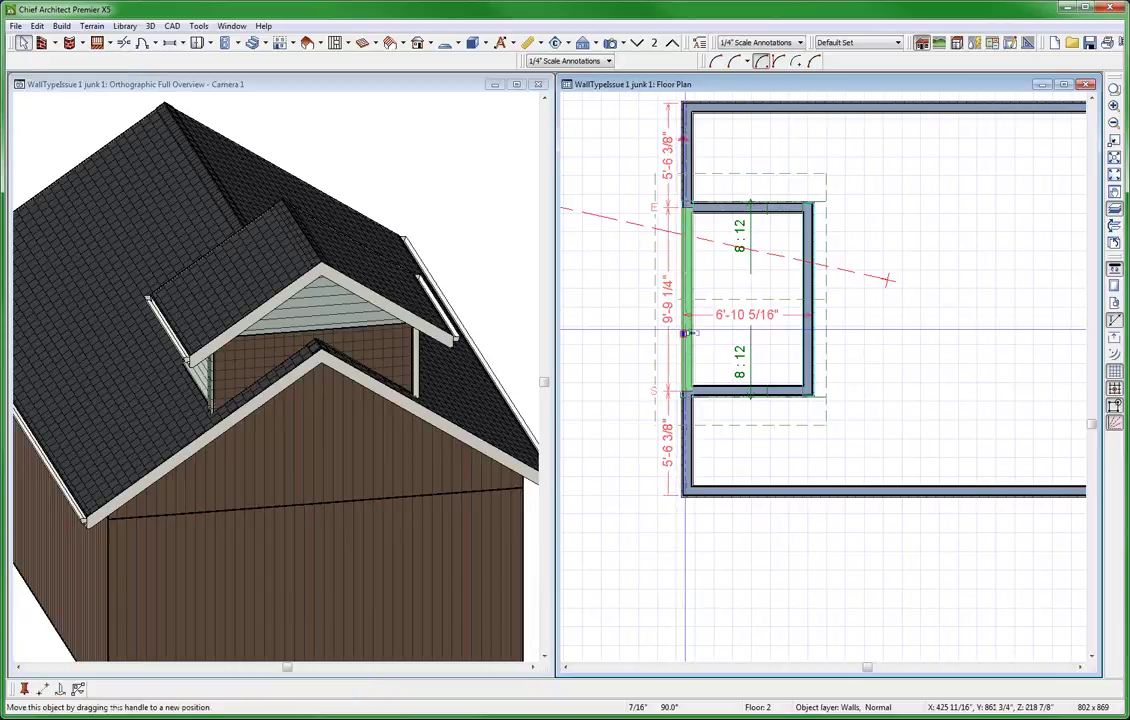
left_click_drag(683, 335, 722, 336)
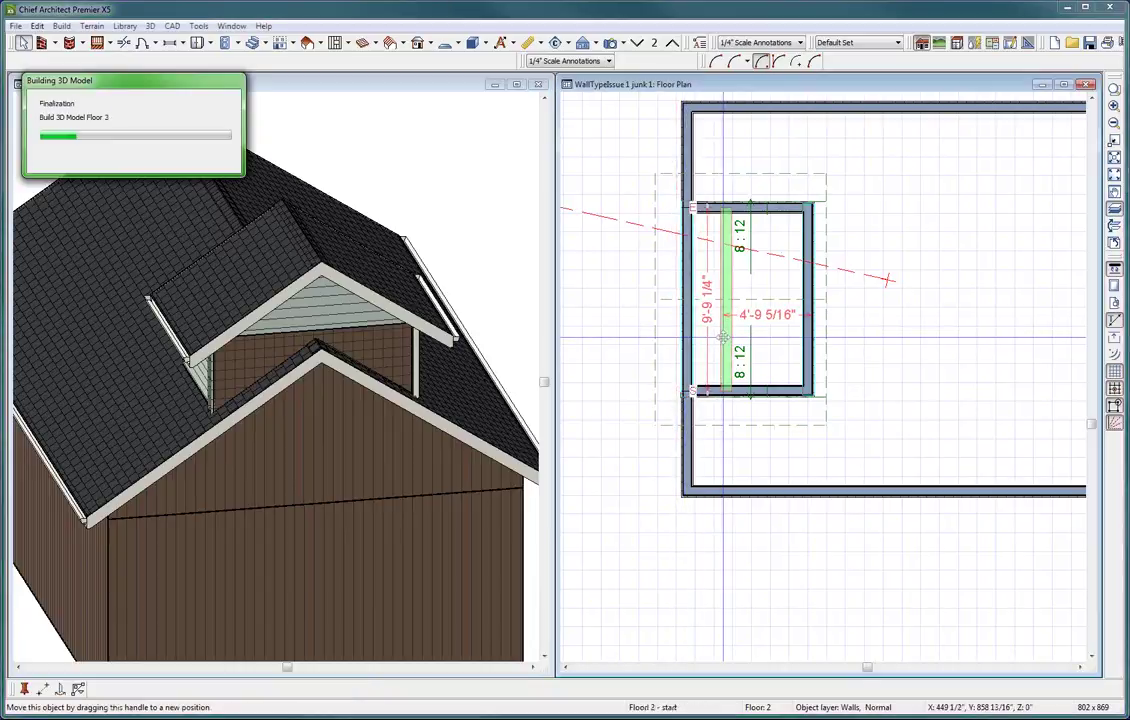
left_click(698, 208)
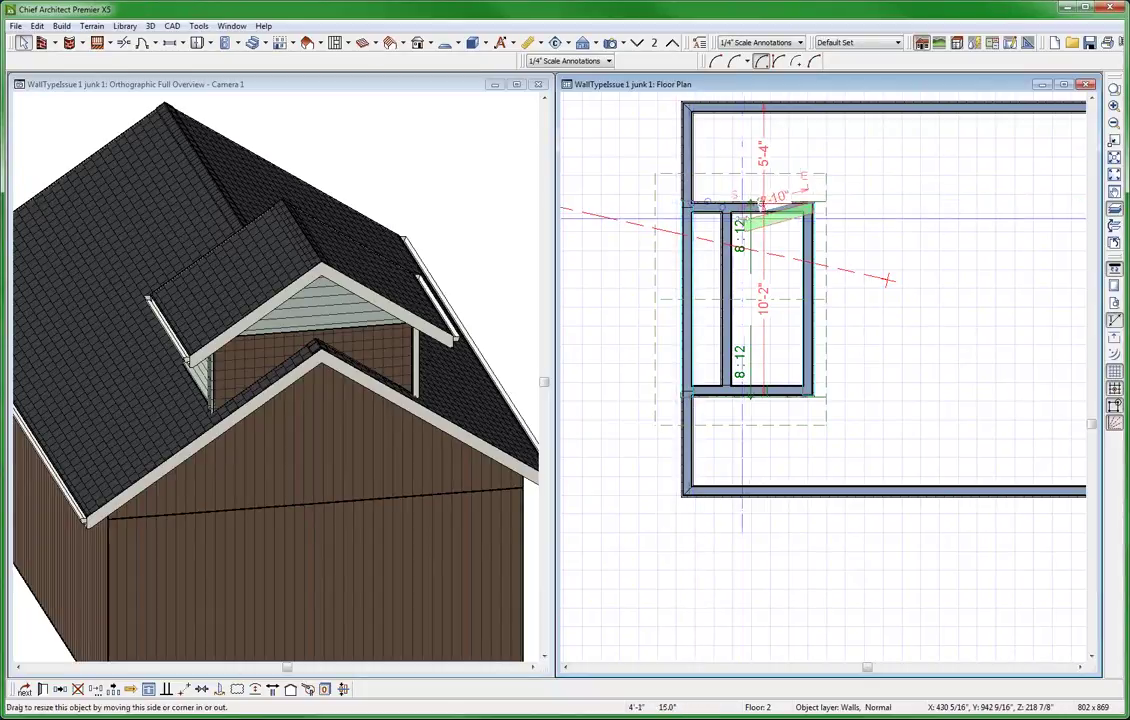
left_click_drag(698, 208, 720, 206)
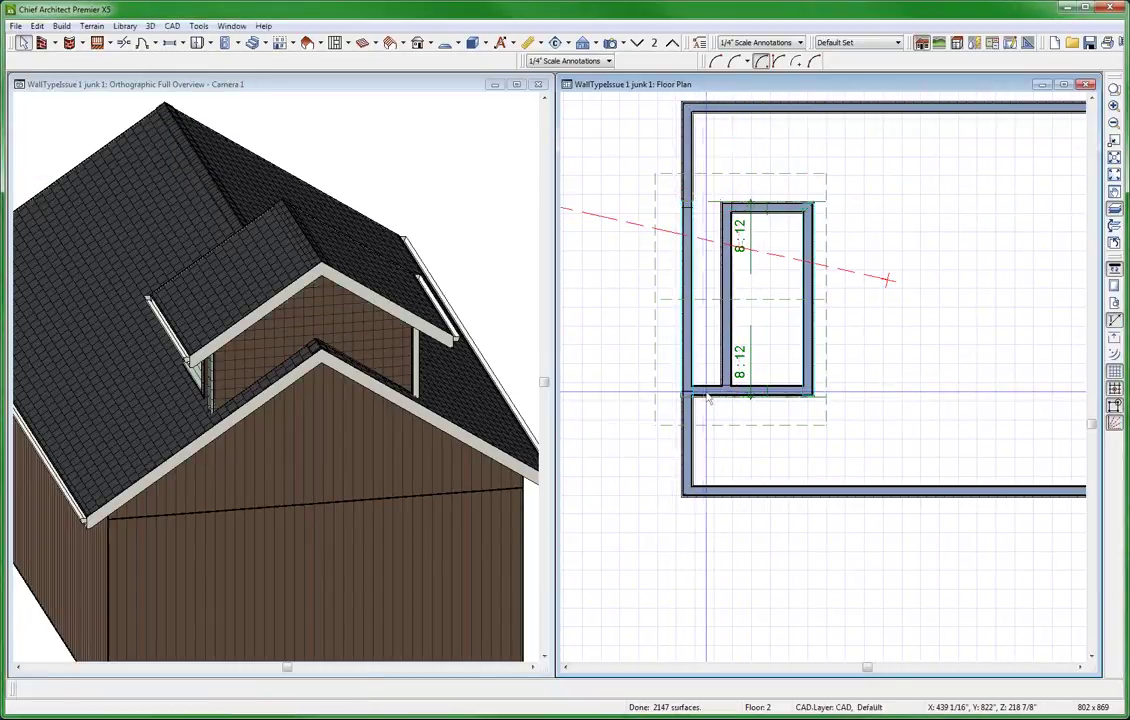
left_click(694, 394)
left_click_drag(694, 394, 718, 383)
key("Escape")
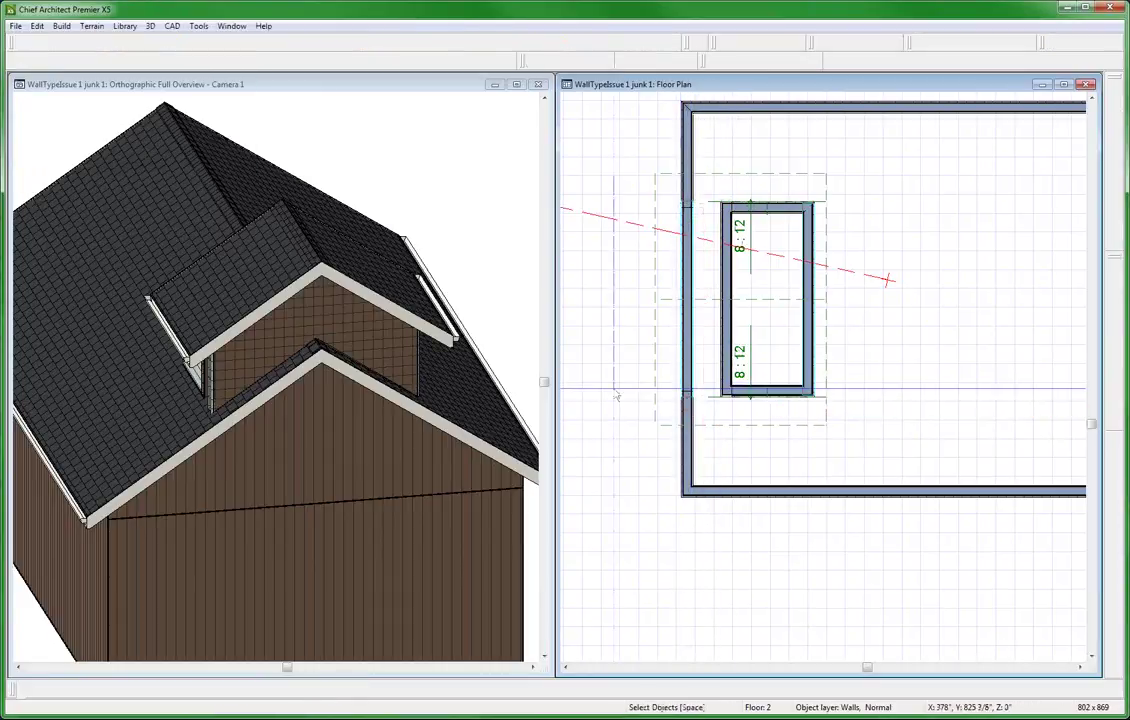
Delete the dormer front wall panel in 3D and select the triangular area beside it
left_click(382, 352)
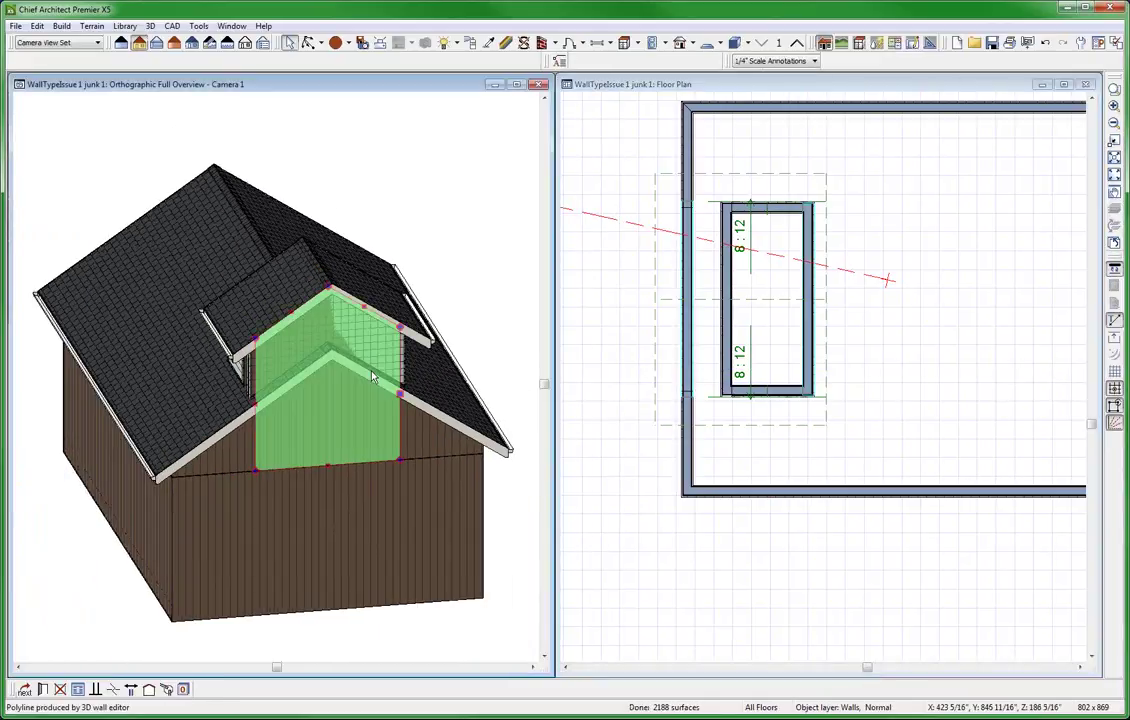
key("Delete")
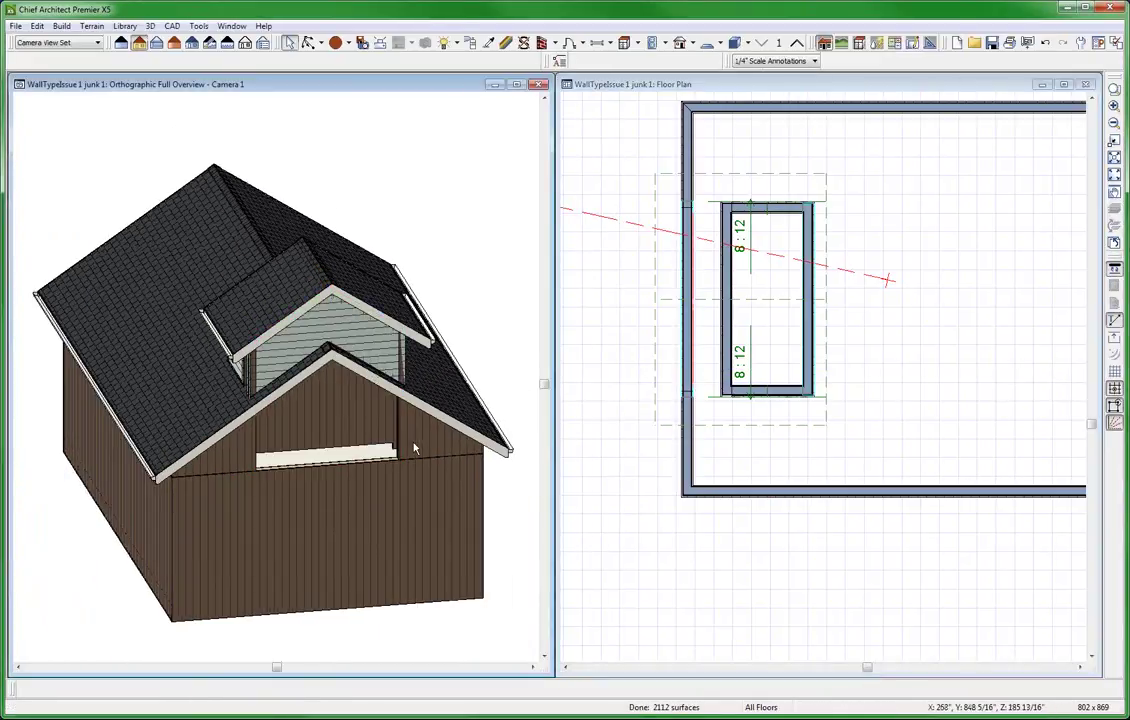
left_click(416, 447)
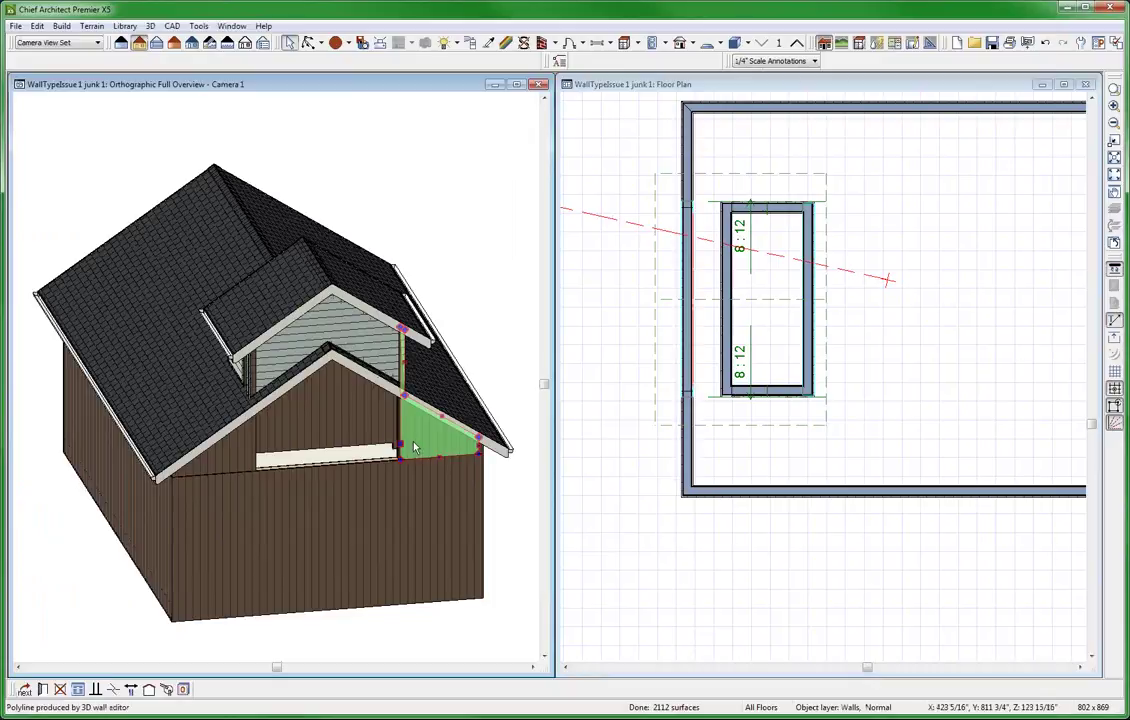
left_click(688, 113)
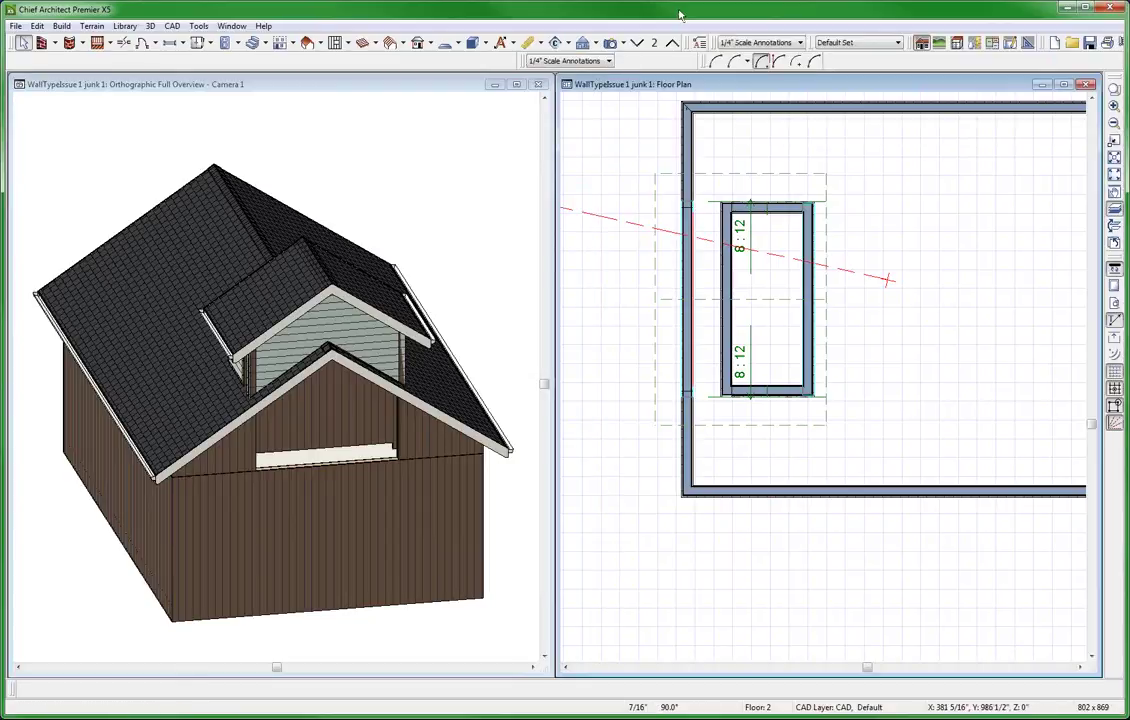
On Floor 1, join the lower roof plane's edge, removing lines between the planes
left_click(636, 47)
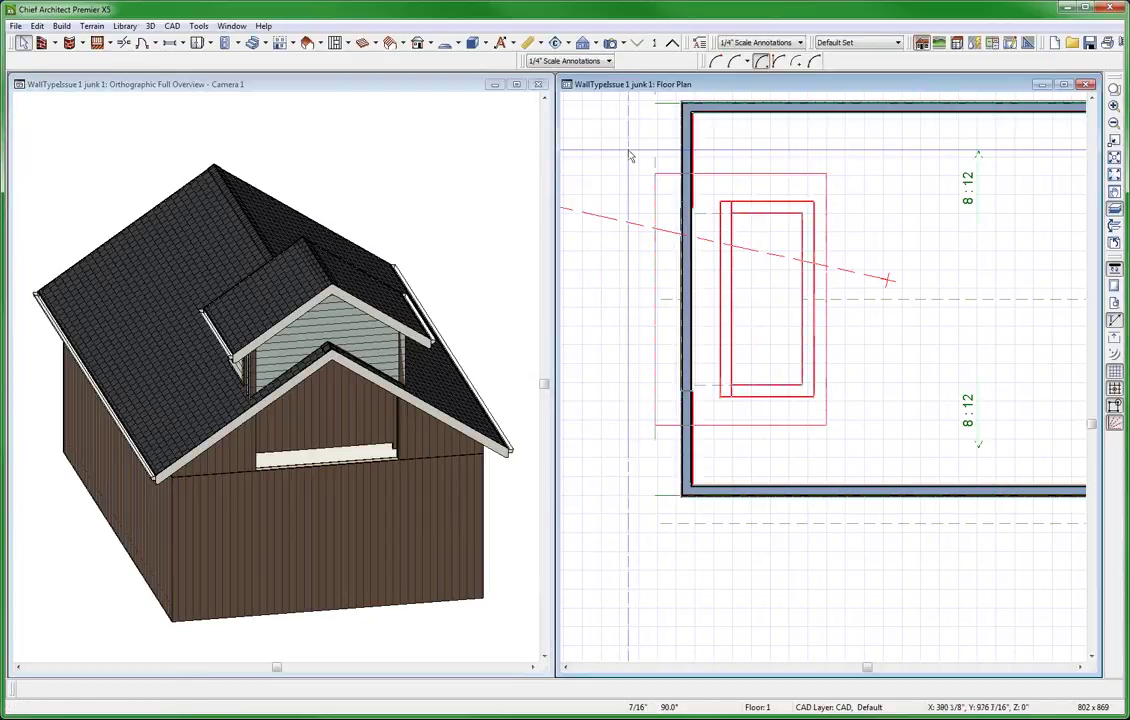
left_click(730, 253)
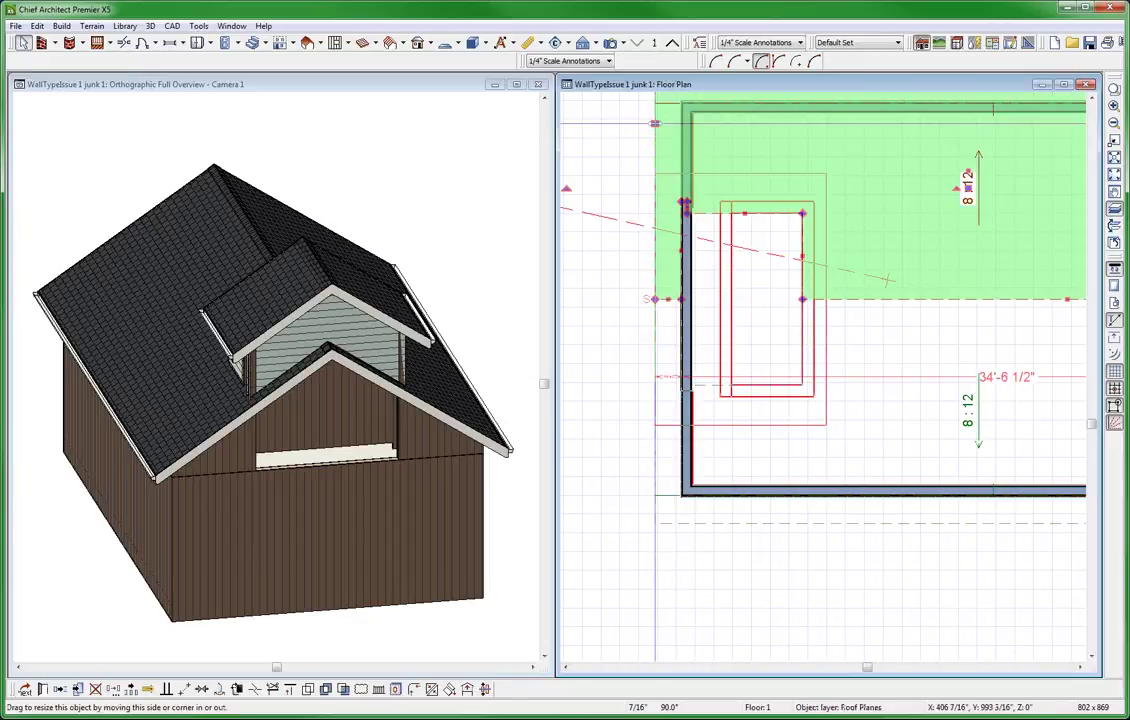
scroll(731, 258, "up", 1)
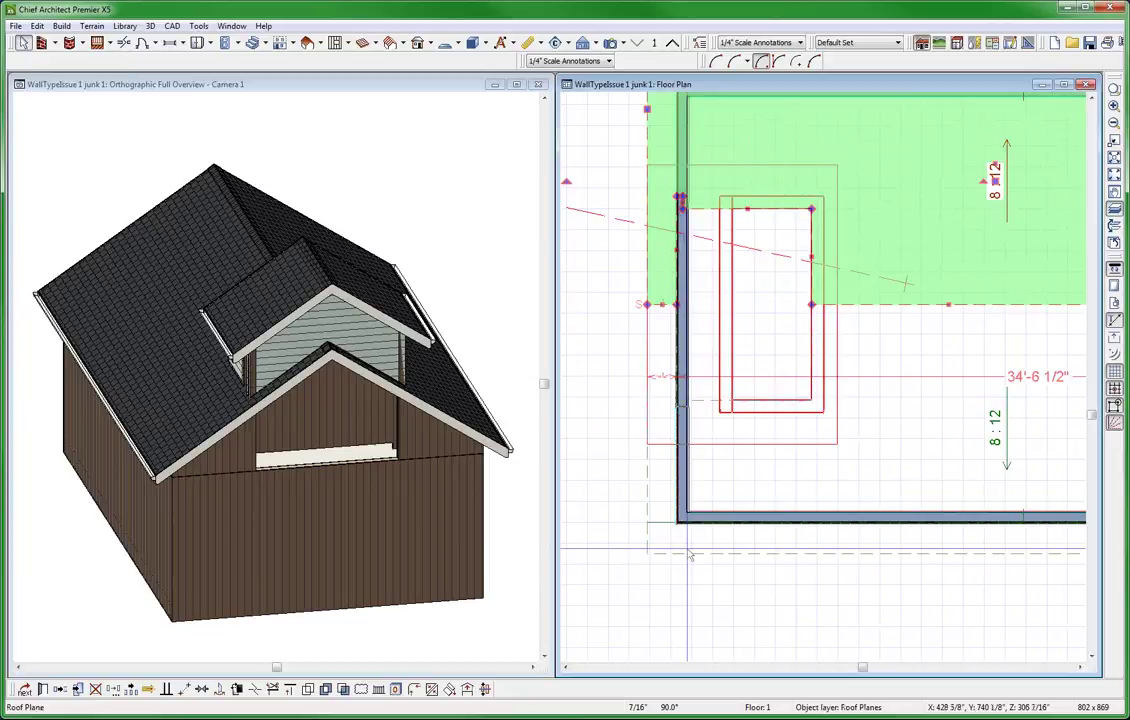
left_click(870, 305)
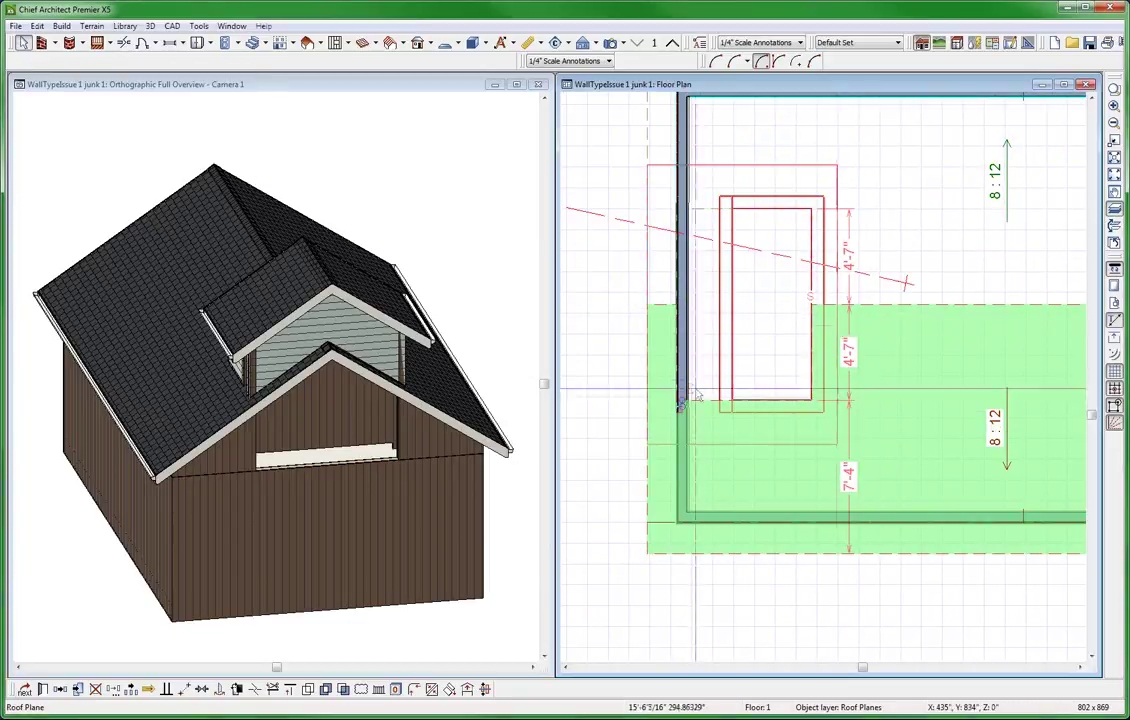
left_click(646, 379)
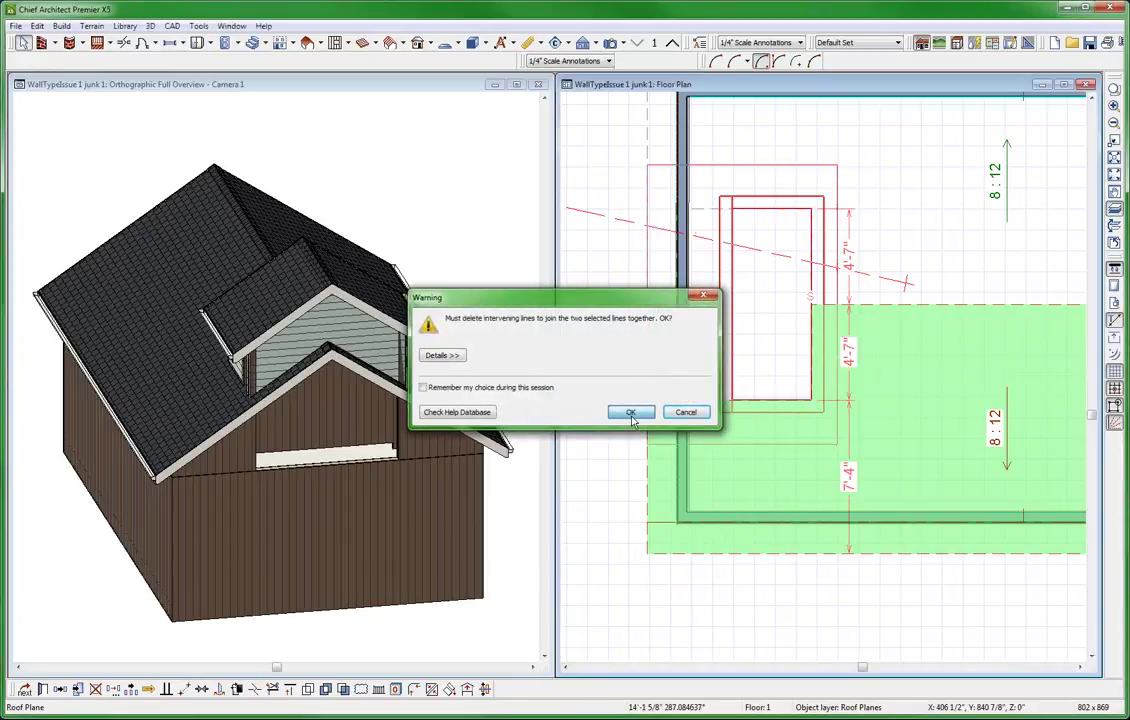
left_click(632, 413)
Join the upper roof plane's edge to the lower plane's edge
left_click(646, 219)
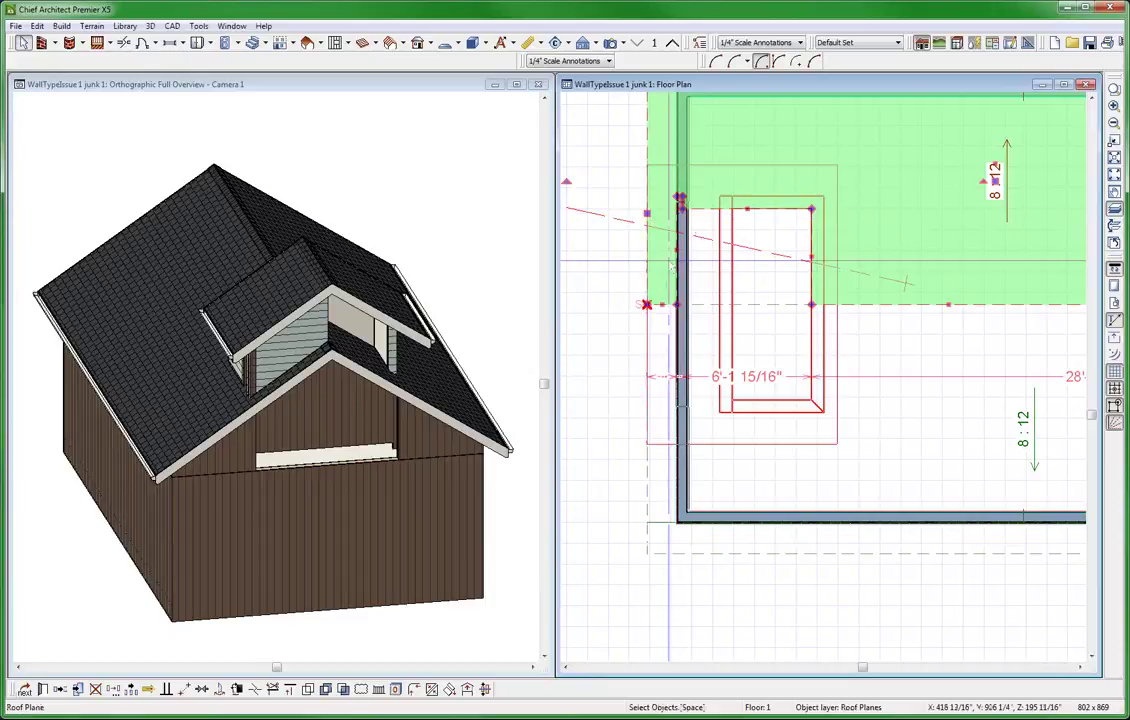
left_click(870, 305)
left_click(620, 414)
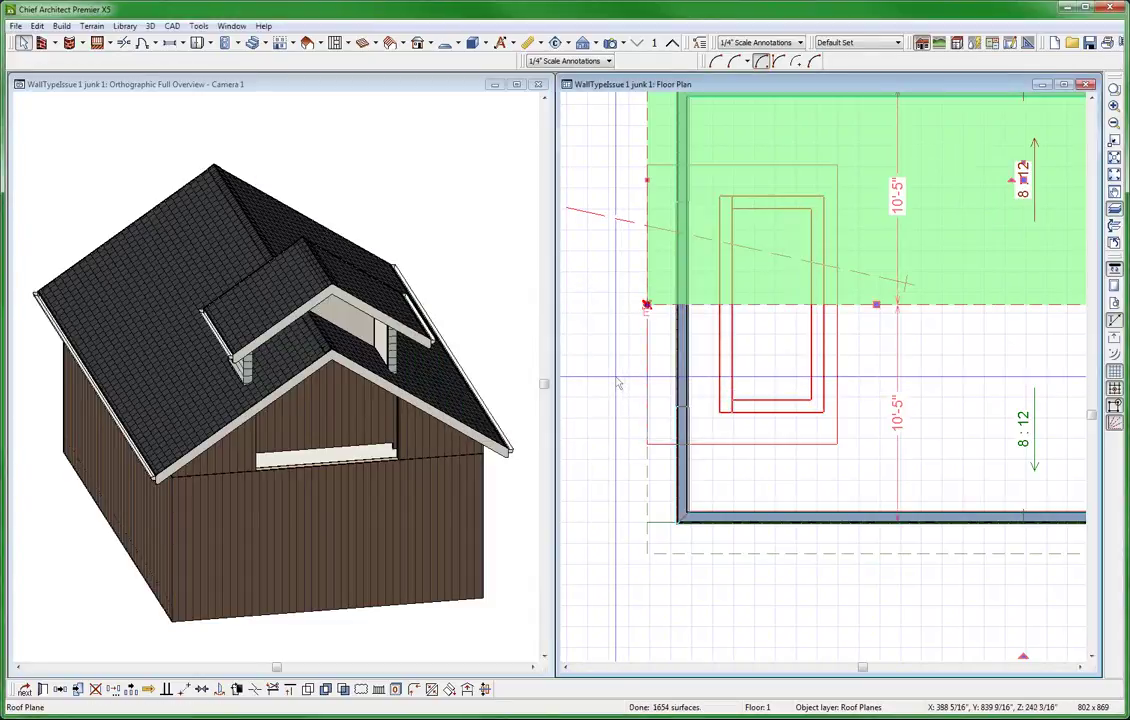
left_click(618, 383)
left_click(403, 465)
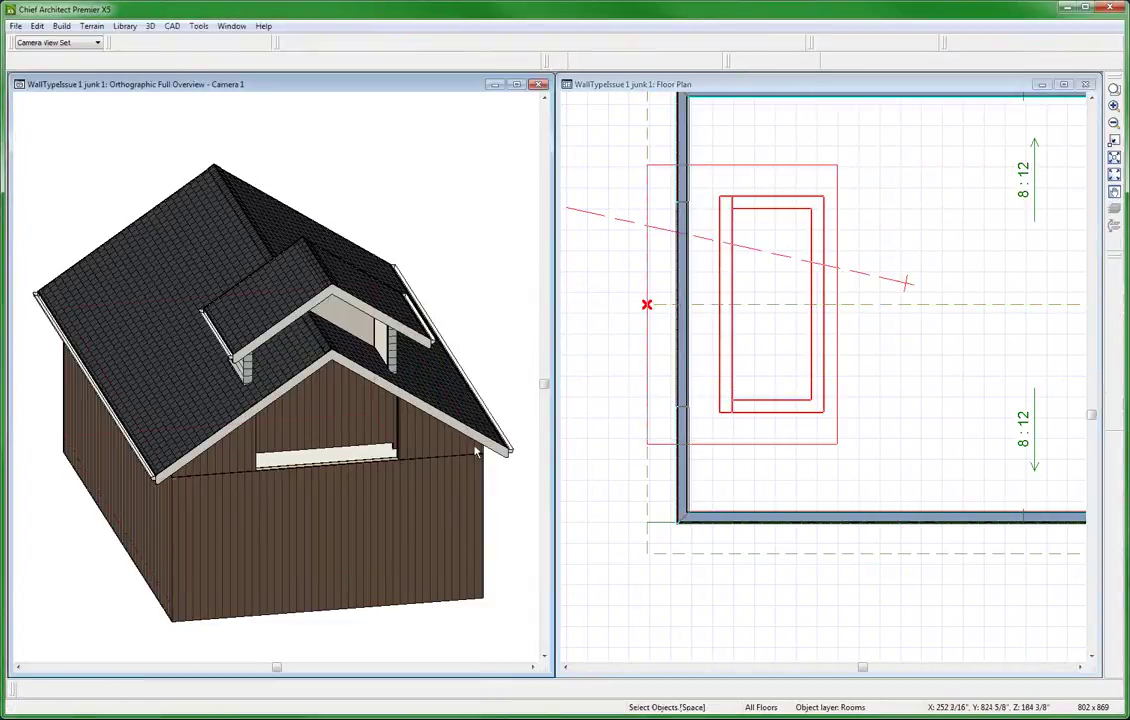
left_click(580, 379)
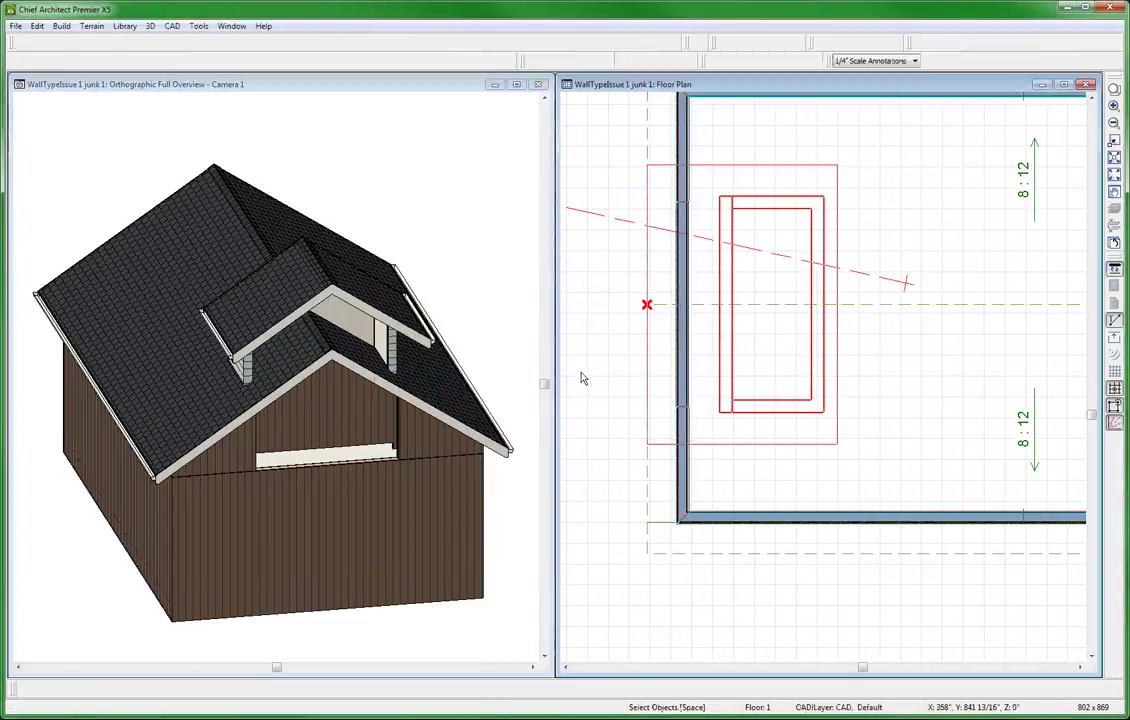
Delete the right and left triangular gable pieces in the 3D view
left_click(683, 362)
key("Escape")
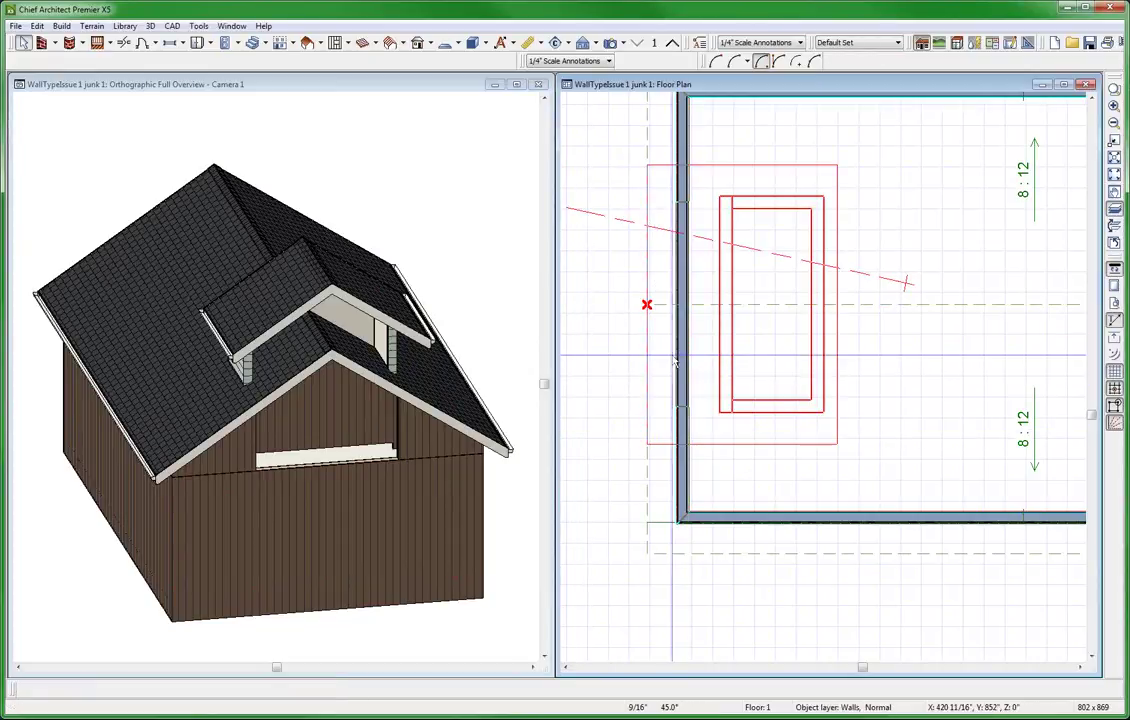
left_click(388, 495)
left_click(422, 438)
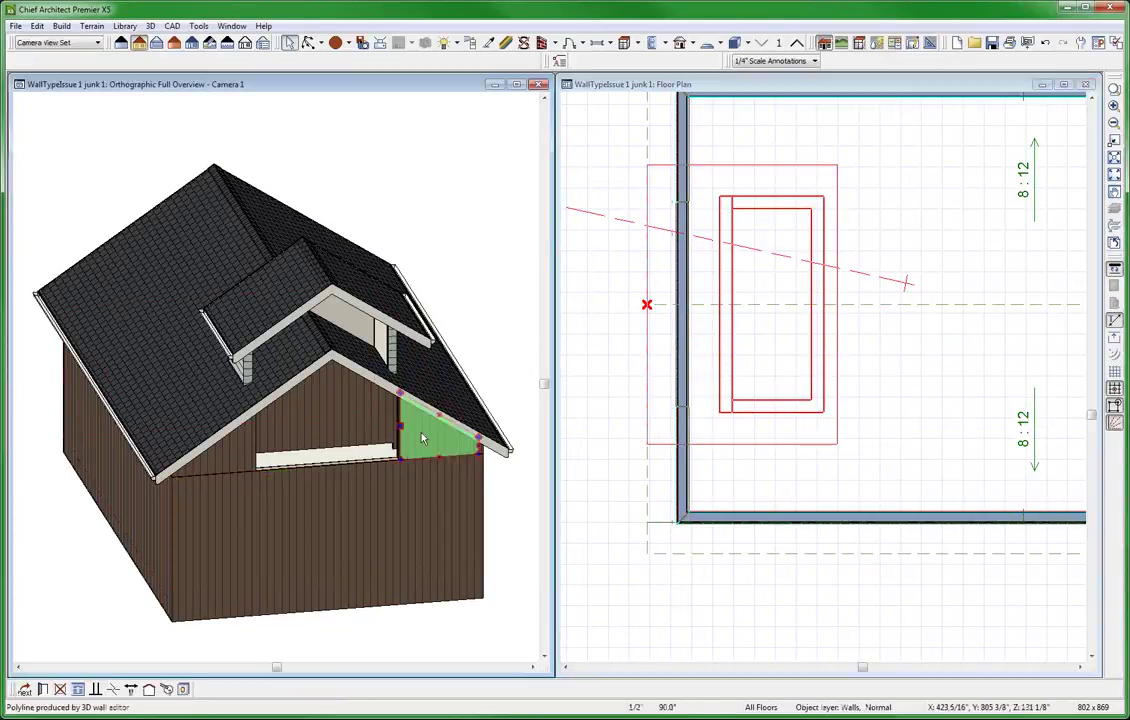
key("Delete")
left_click(243, 451)
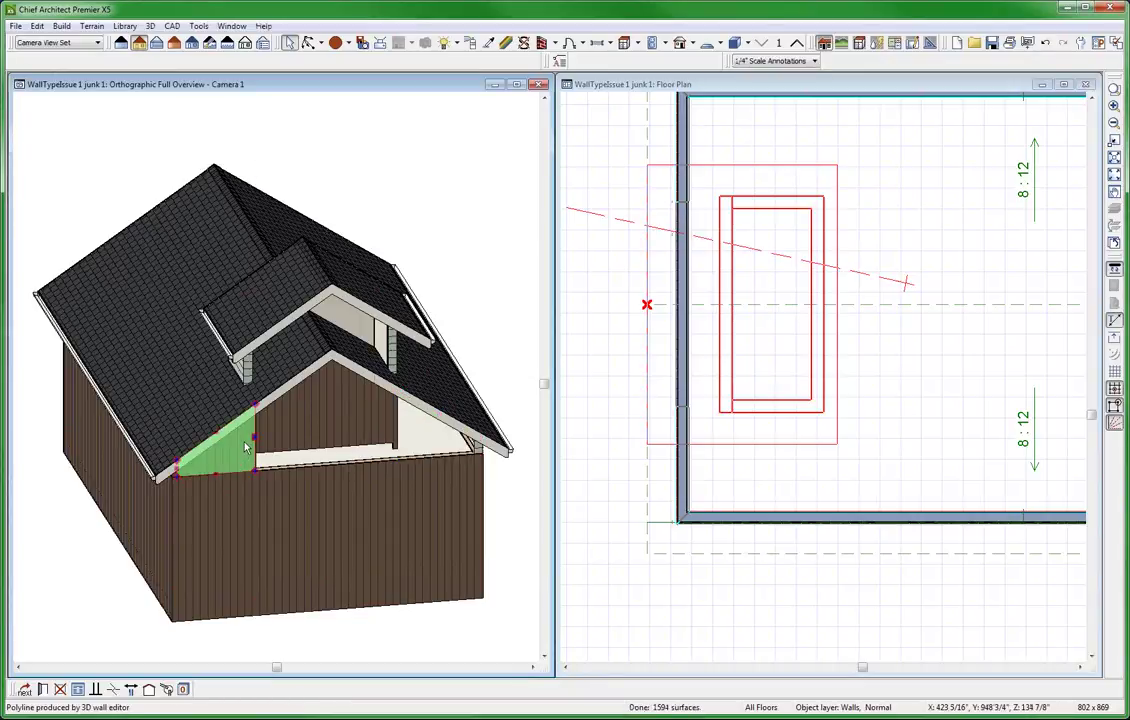
key("Delete")
Select the dormer's front gable wall and orbit to view the open attic end
left_click(312, 424)
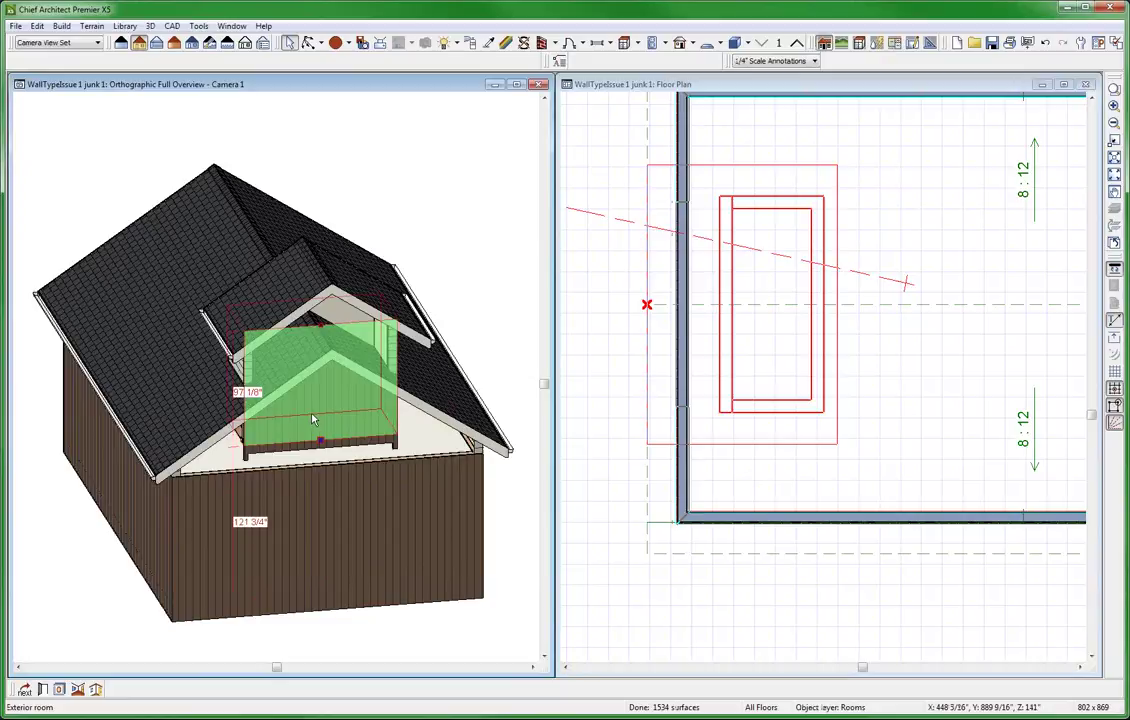
left_click(314, 424)
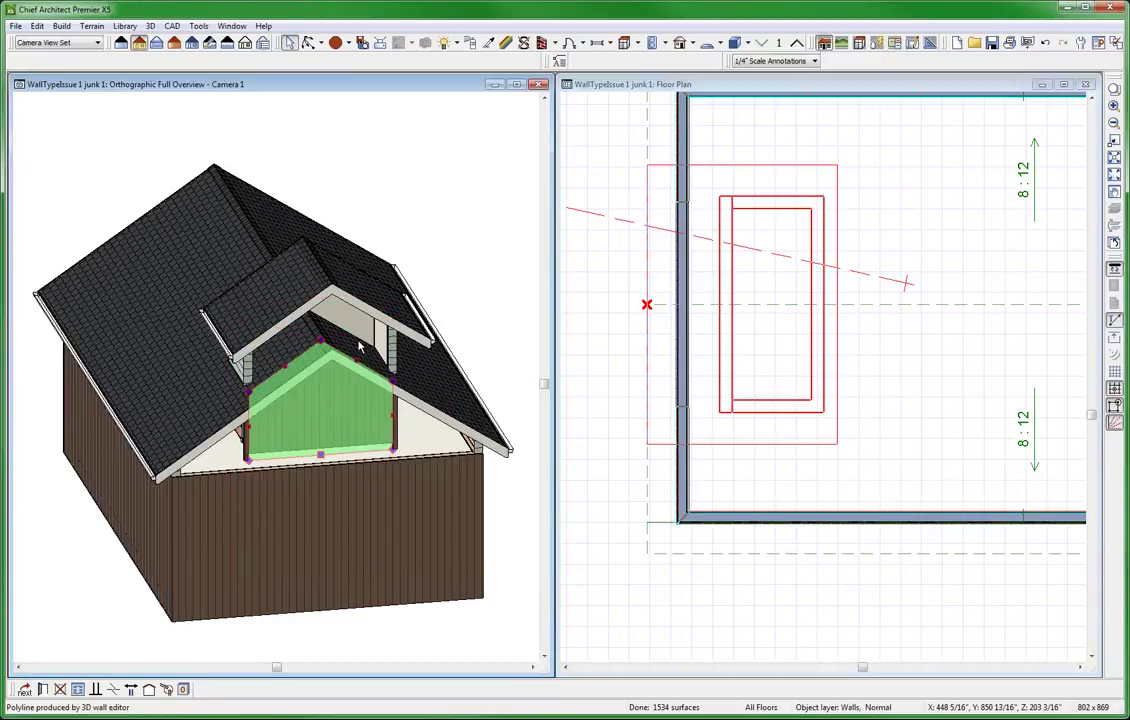
middle_click_drag(361, 347, 422, 402)
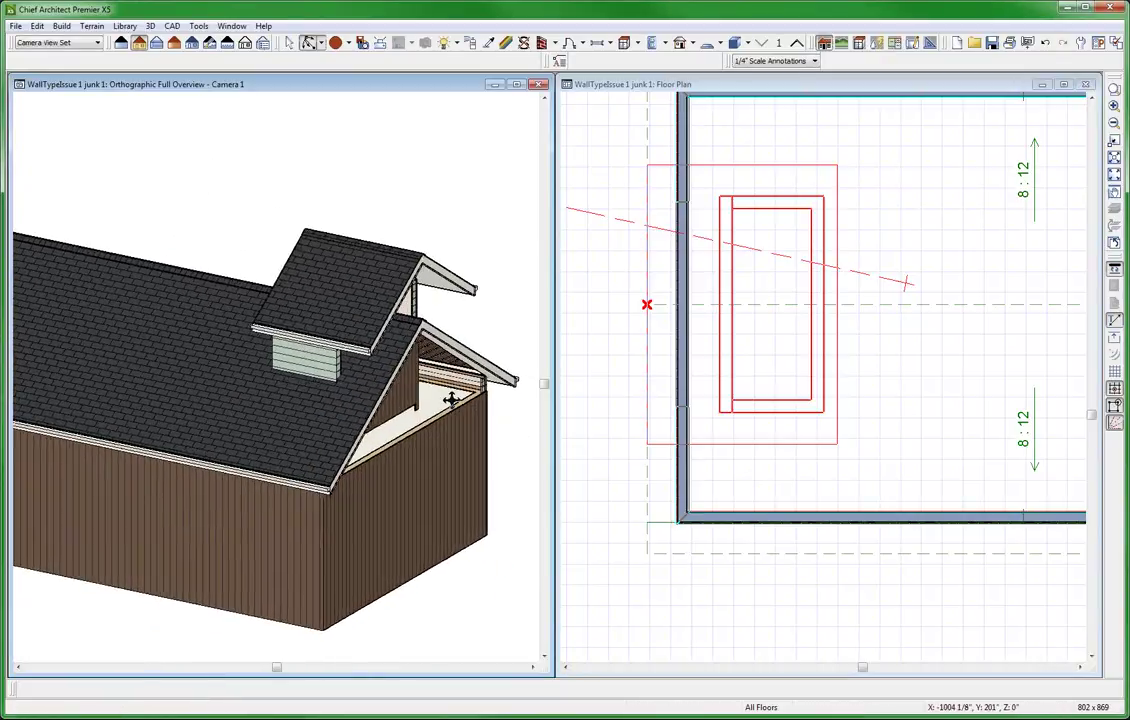
key("space")
Copy the Floor 1 left end wall onto Floor 2 in the same position
left_click(591, 392)
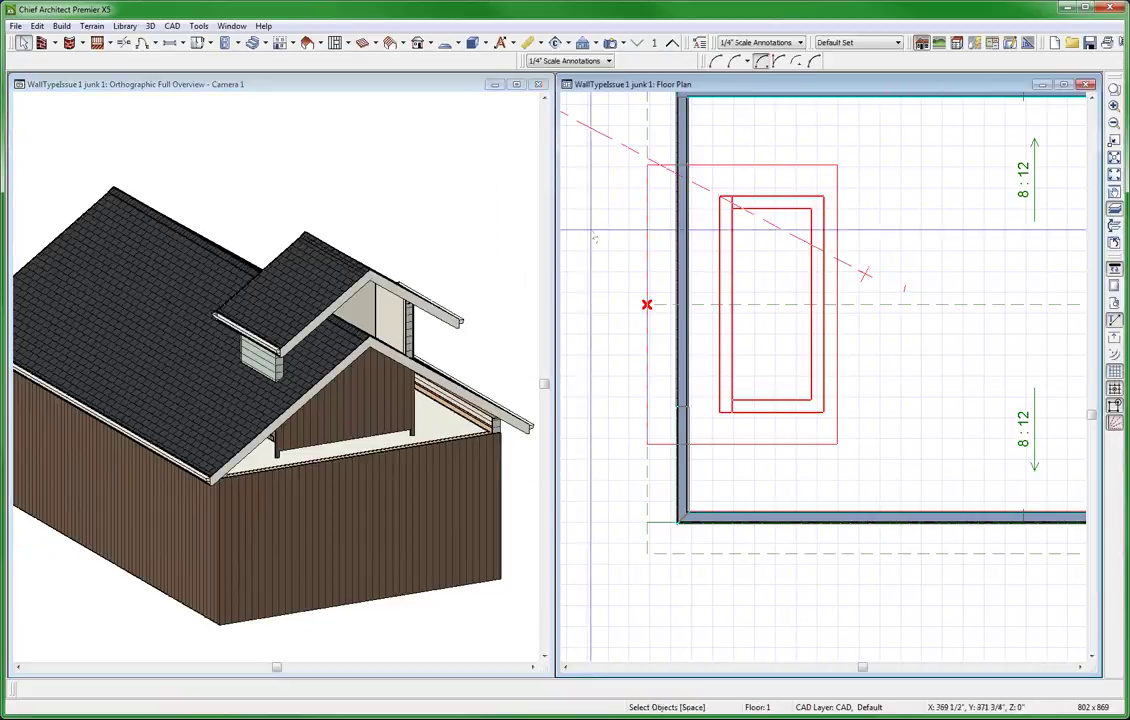
left_click(679, 208)
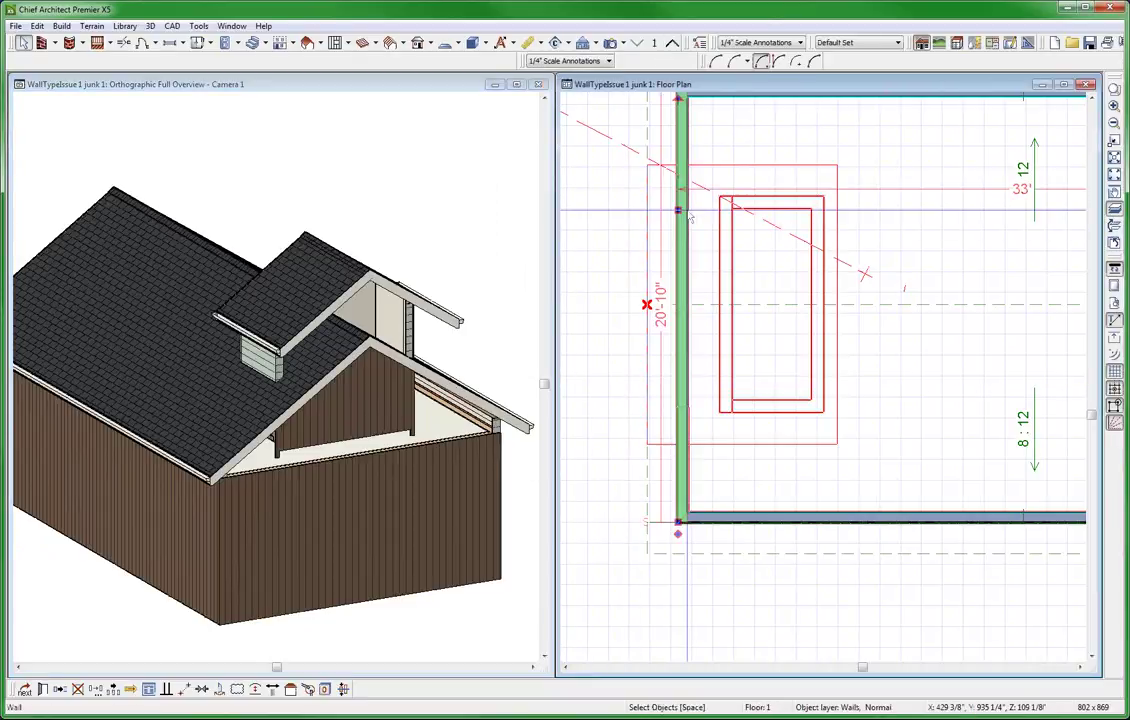
left_click(672, 42)
key("ctrl+alt+v")
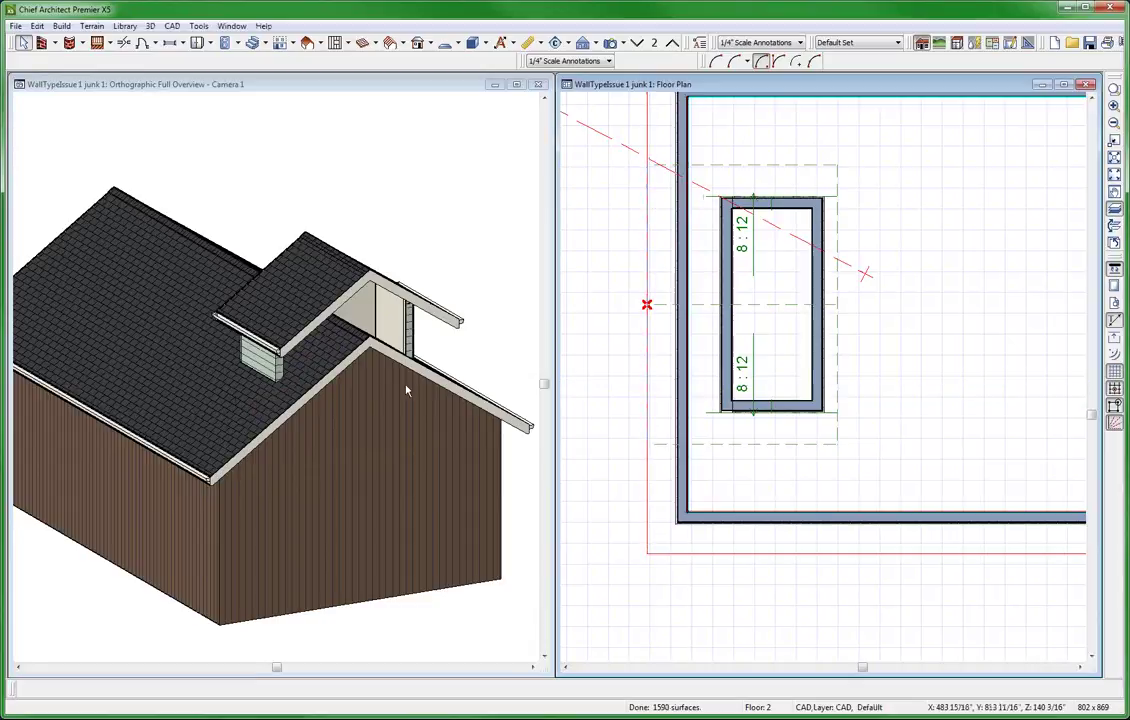
Orbit the 3D view to the closed gable end and select the four dormer walls
left_click(407, 390)
left_click(309, 42)
mouse_move(360, 400)
left_mouse_down()
mouse_move(319, 438)
mouse_move(406, 381)
left_mouse_up()
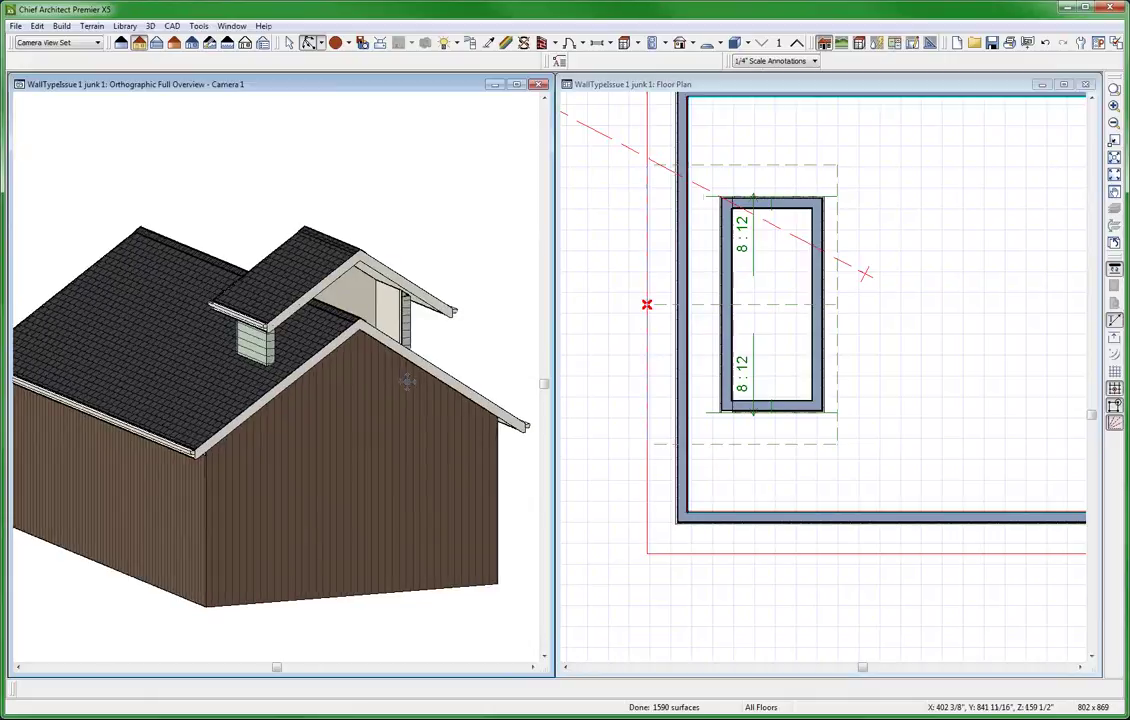
key("space")
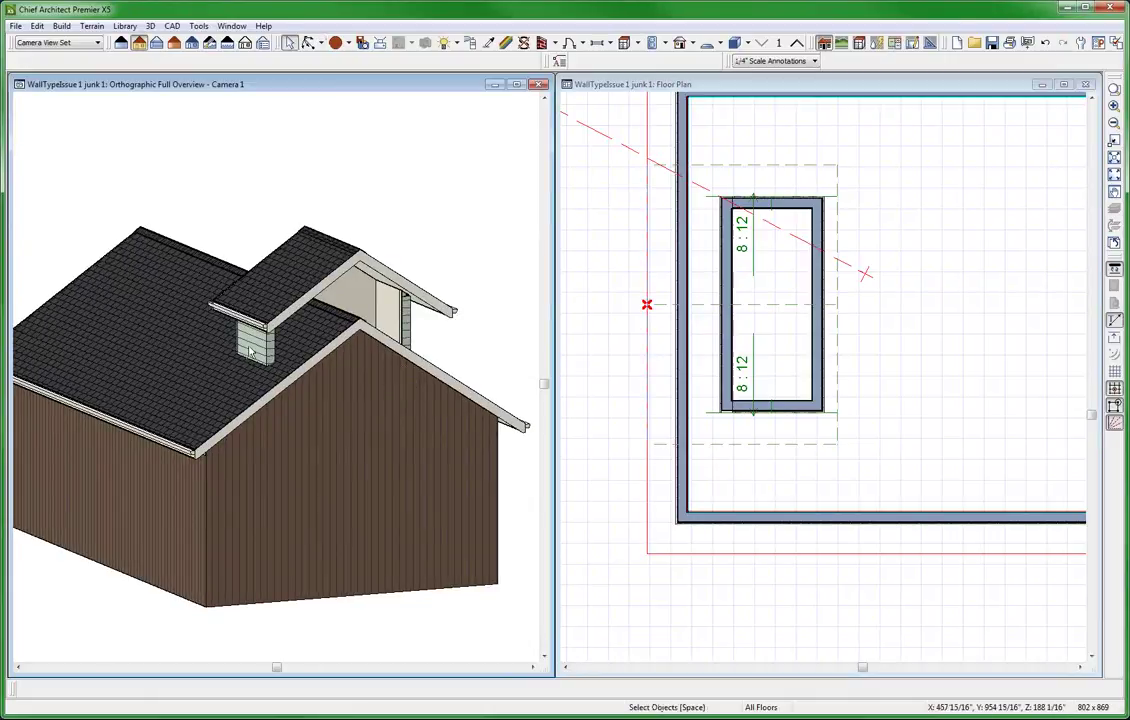
left_click(251, 350)
left_click(675, 397)
left_click(778, 410)
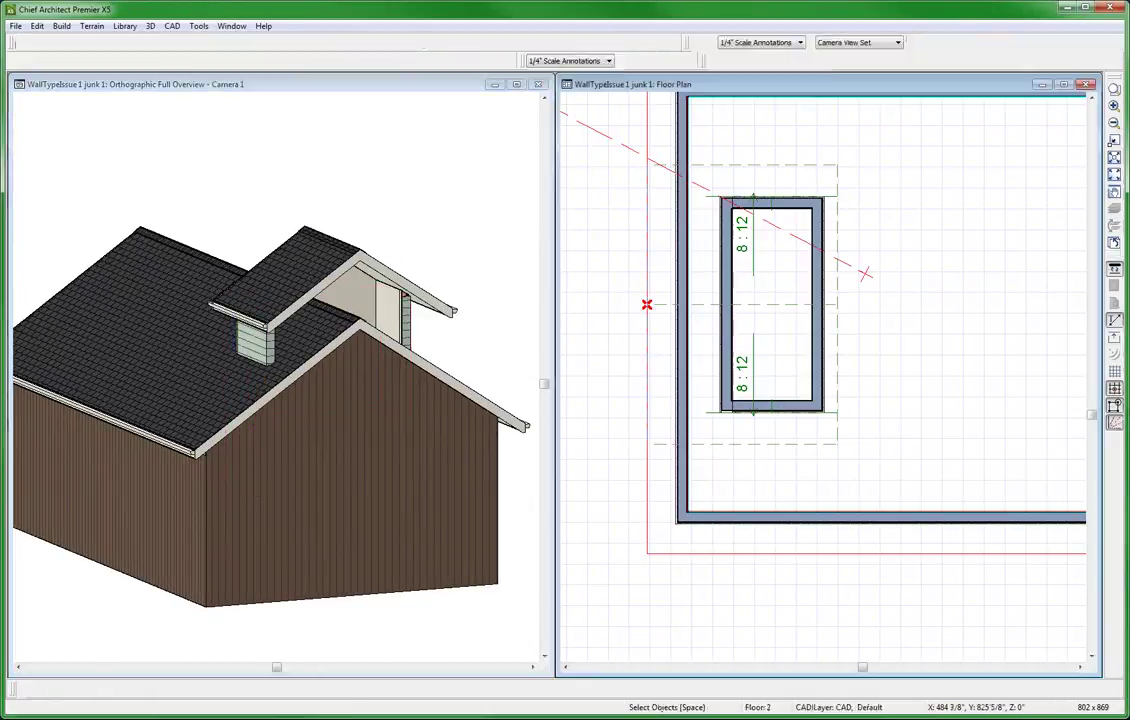
left_click(818, 328)
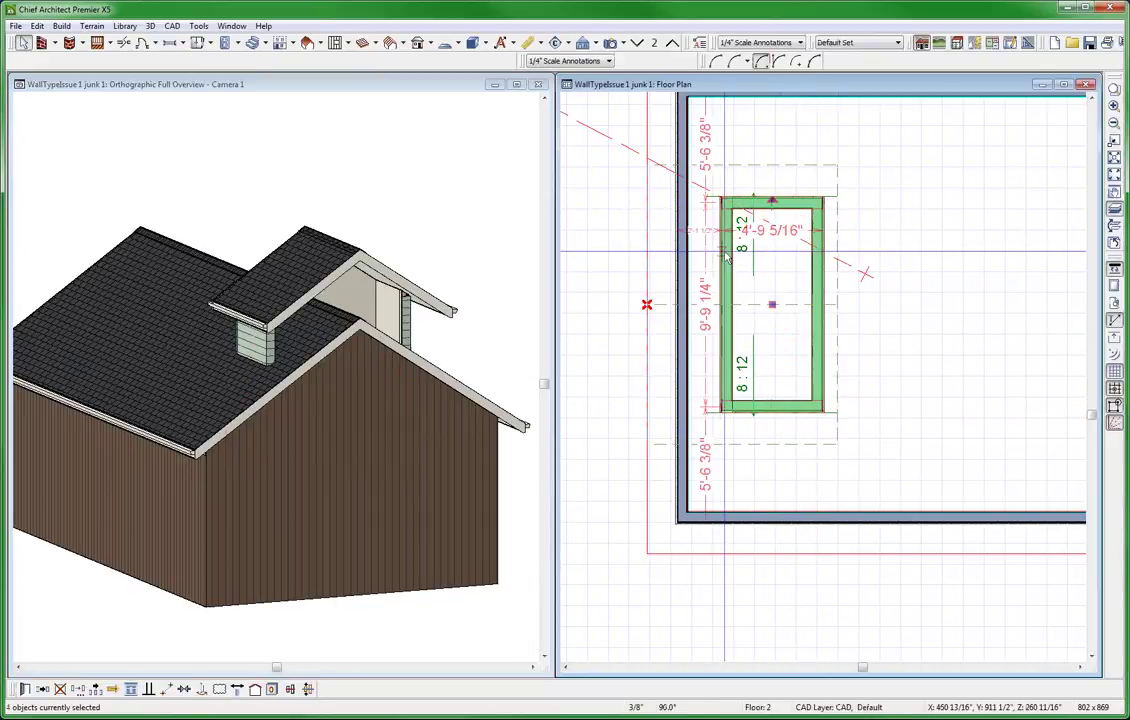
Turn on Roof Cuts Wall at Bottom for the selected dormer walls
key("ctrl+e")
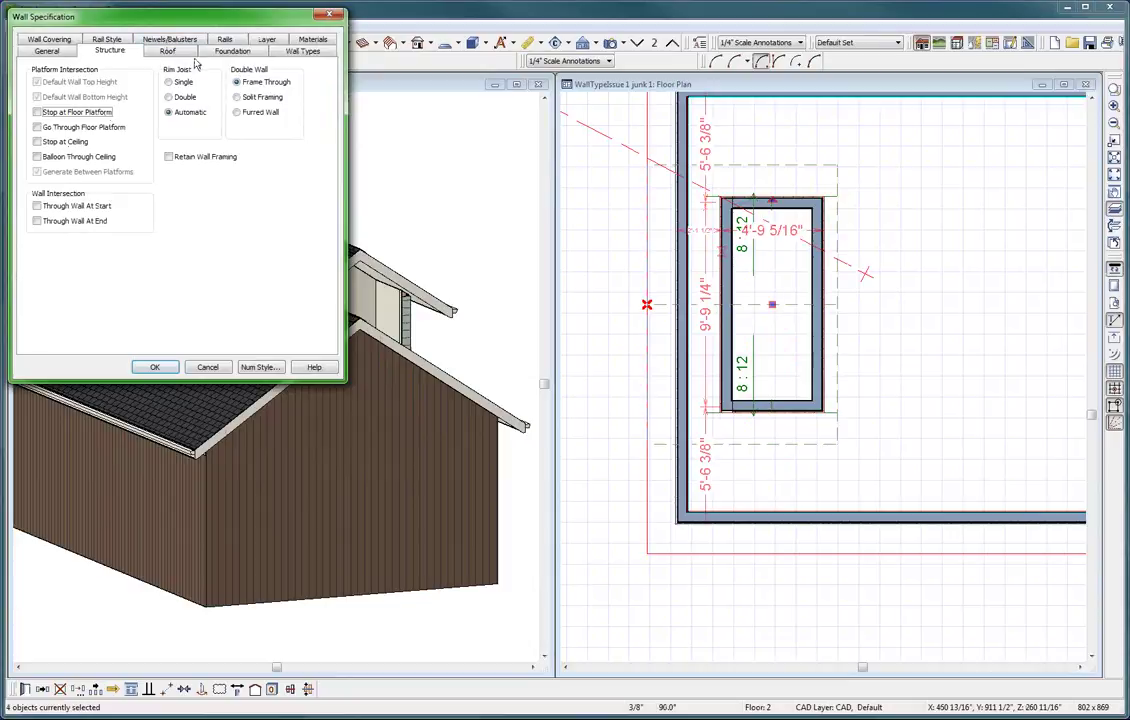
left_click(169, 51)
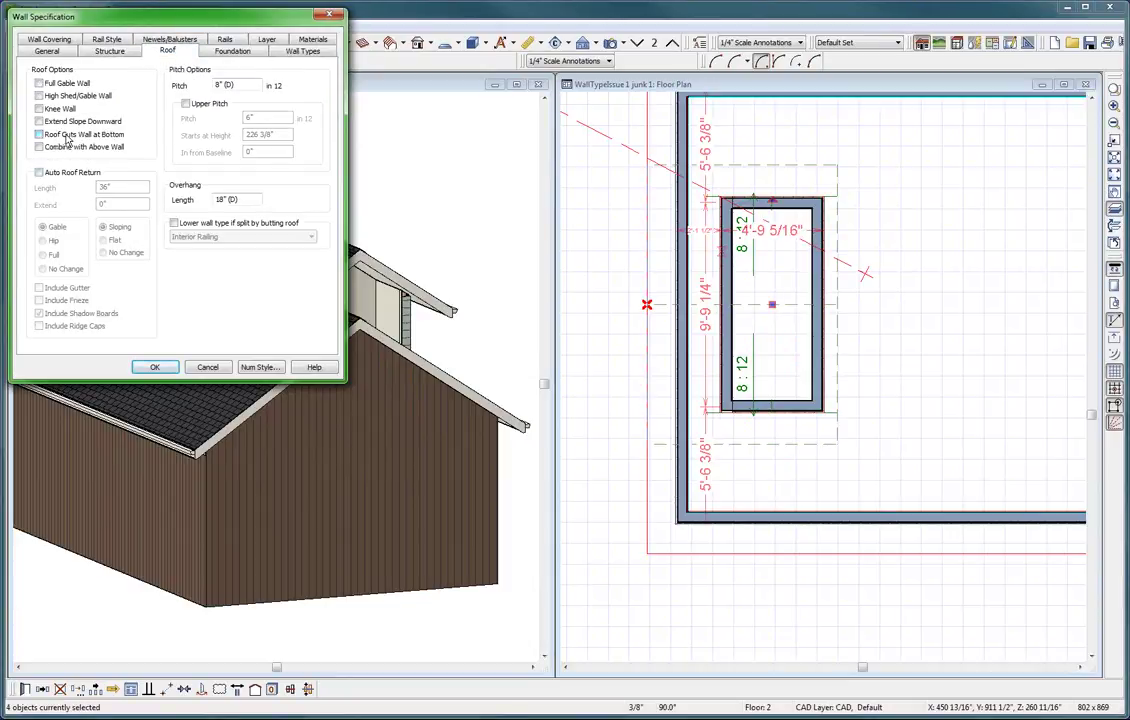
key("Return")
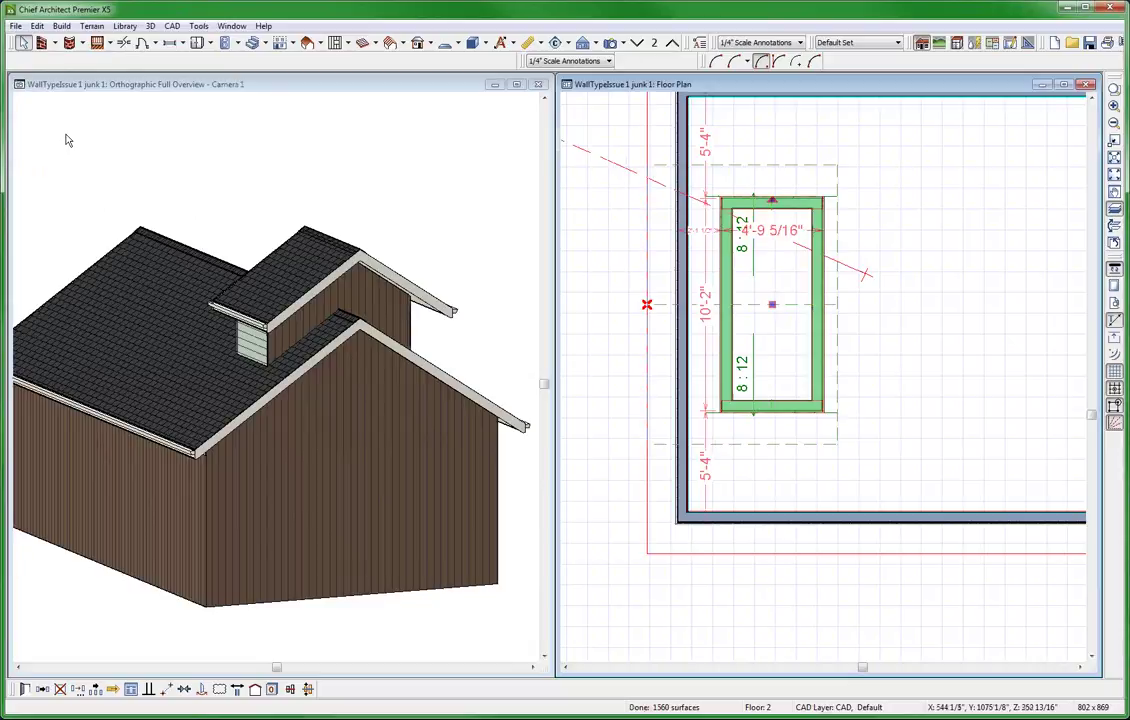
Select the left dormer wall and stretch its end slightly
left_click(650, 300)
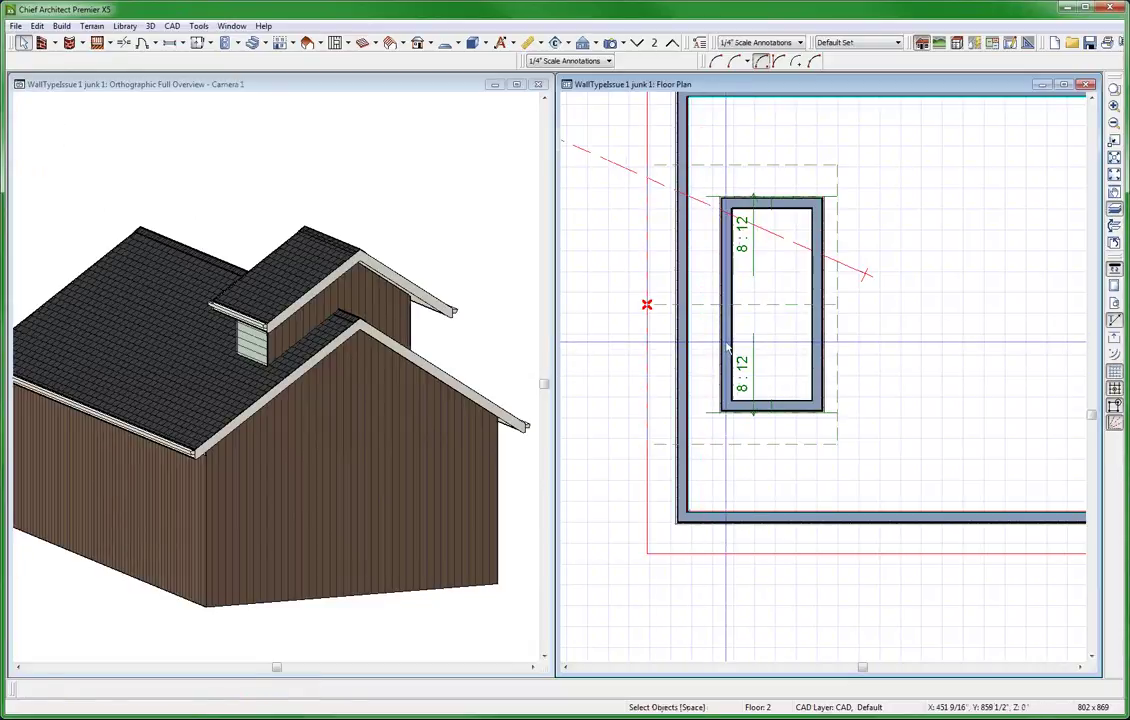
left_click(727, 347)
mouse_move(727, 347)
left_mouse_down()
mouse_move(664, 346)
mouse_move(723, 340)
left_mouse_up()
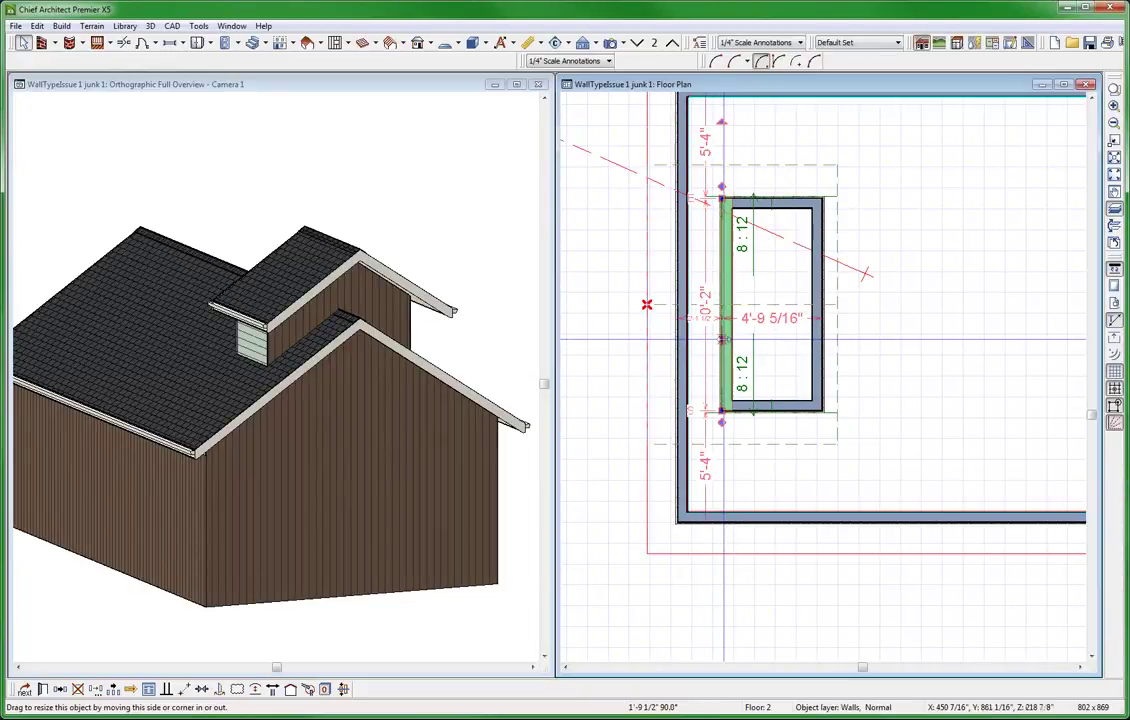
scroll(722, 340, "down", 2)
scroll(740, 335, "up", 1)
scroll(765, 330, "up", 1)
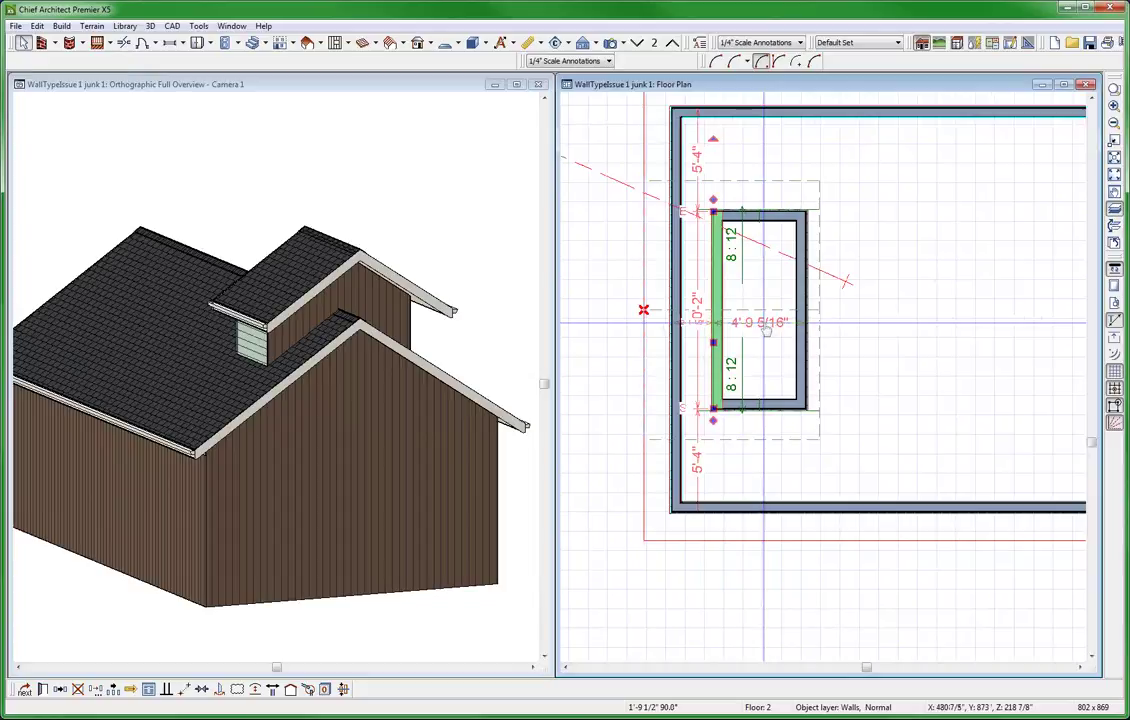
Set the upper gable wall's wall type to Siding-6
left_click(383, 356)
mouse_move(383, 356)
middle_mouse_down()
mouse_move(358, 413)
mouse_move(452, 371)
middle_mouse_up()
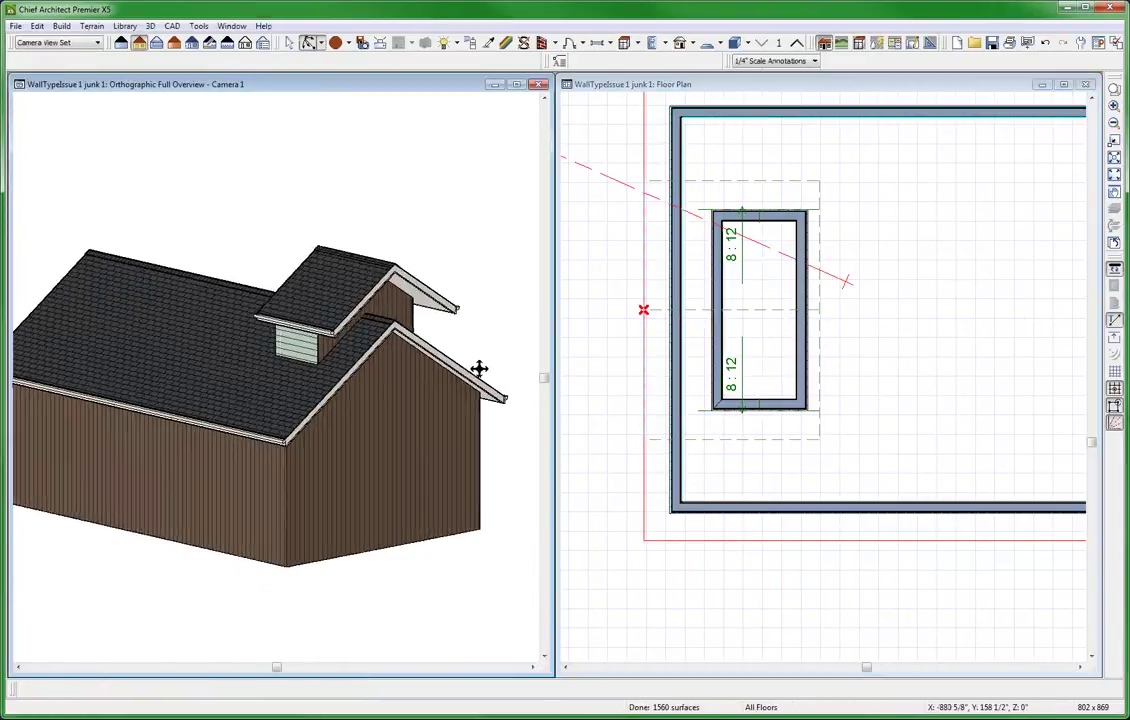
key("space")
left_click(389, 378)
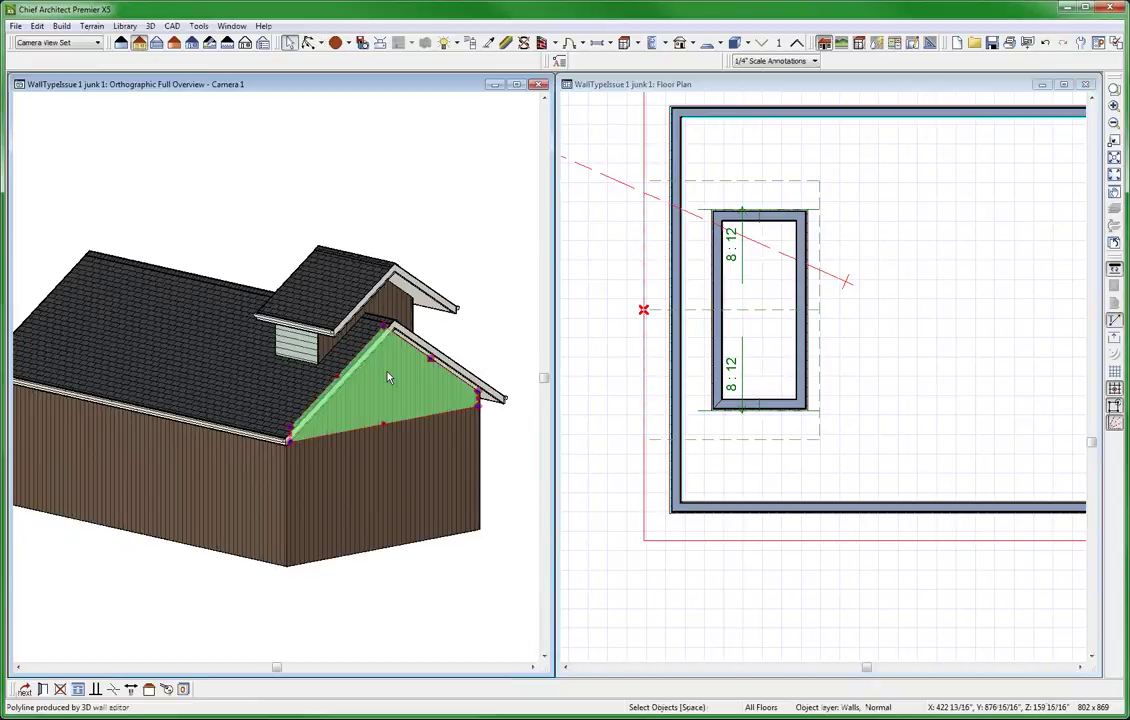
double_click(389, 378)
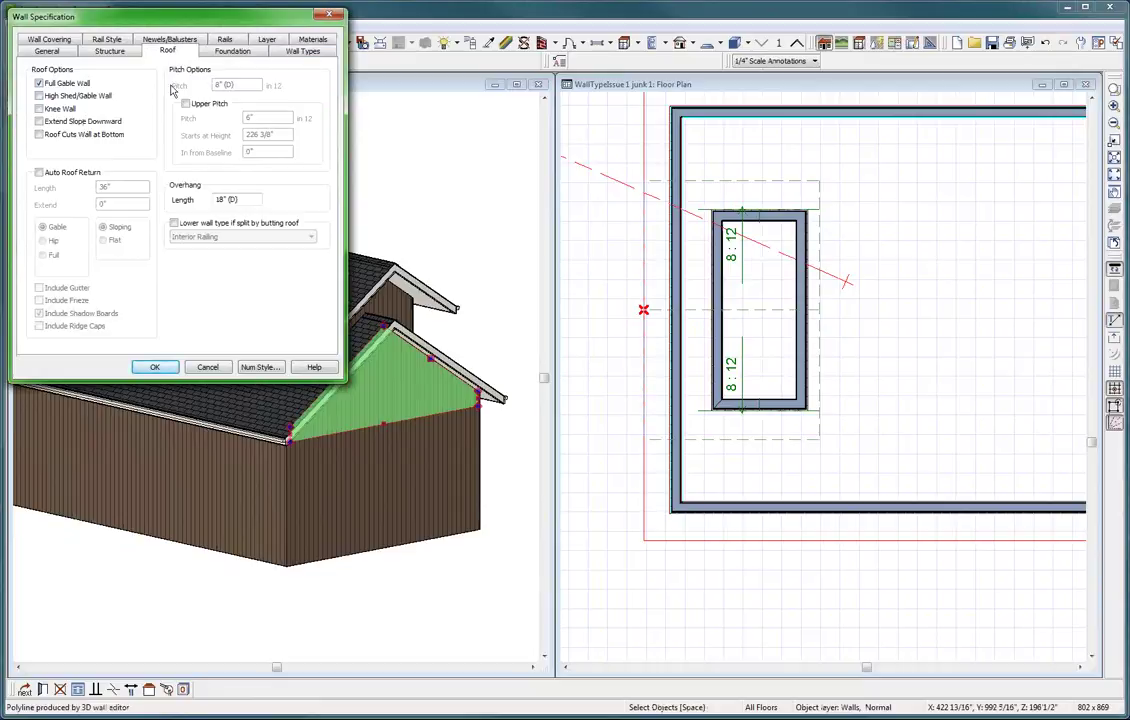
left_click(295, 52)
left_click(128, 88)
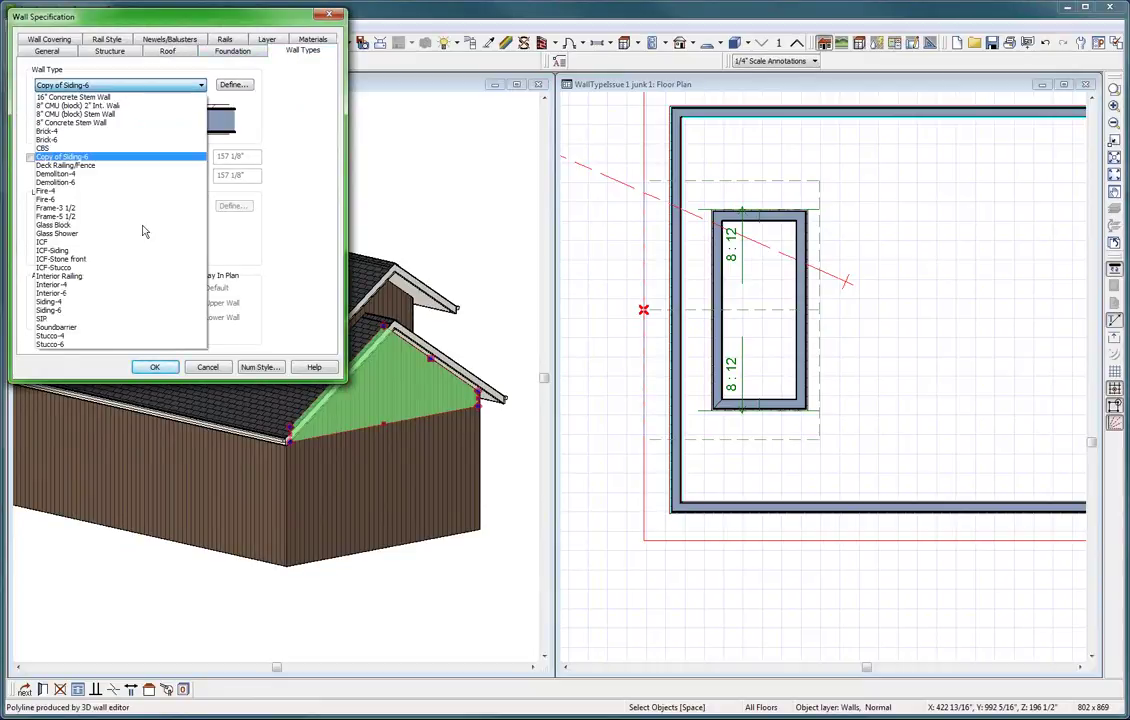
left_click(73, 311)
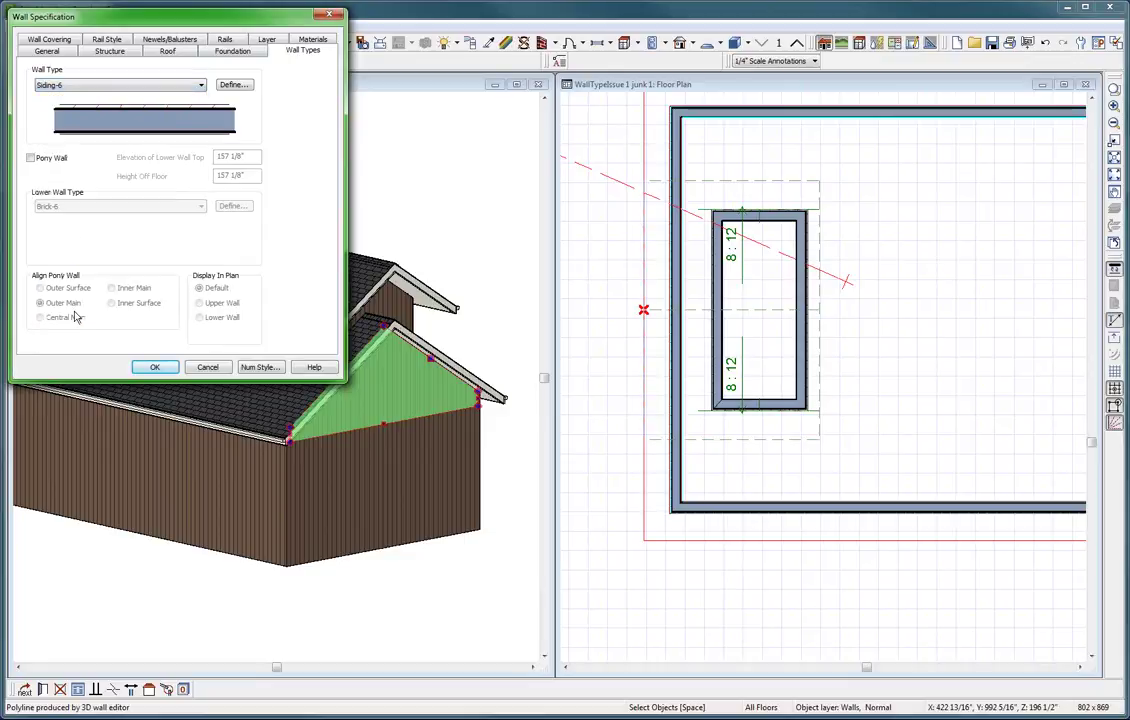
left_click(155, 367)
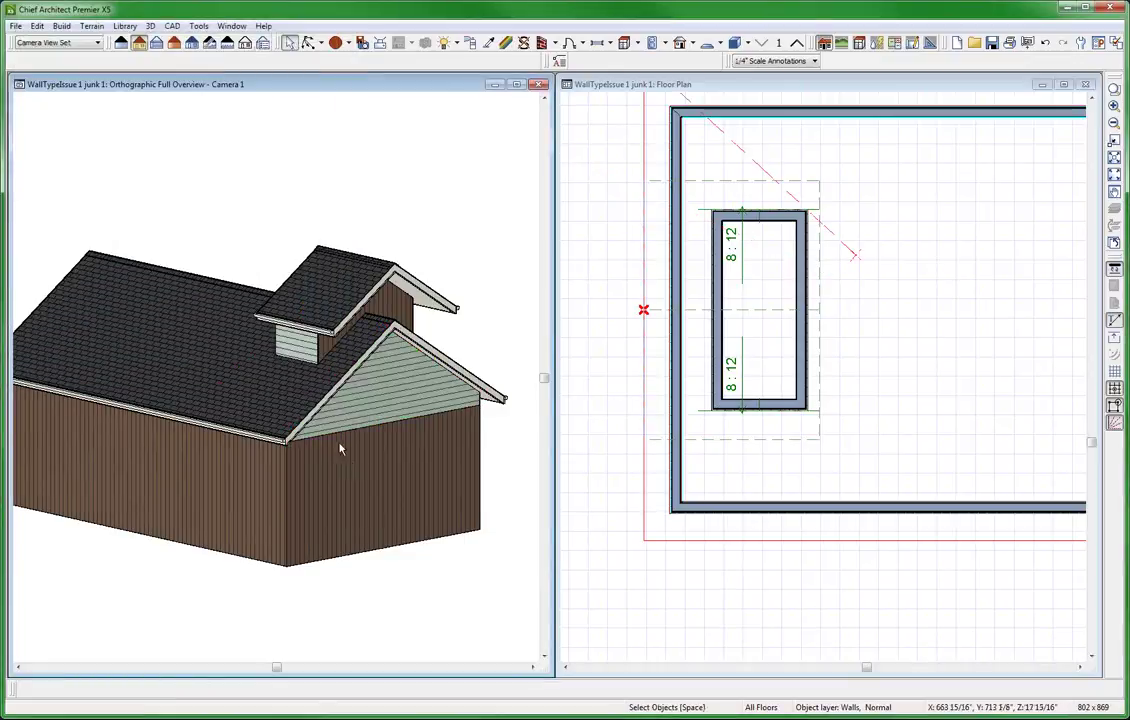
scroll(350, 466, "down", 3)
scroll(328, 245, "down", 2)
Orbit the model to its other side and select the dormer walls
left_click_drag(328, 245, 120, 377)
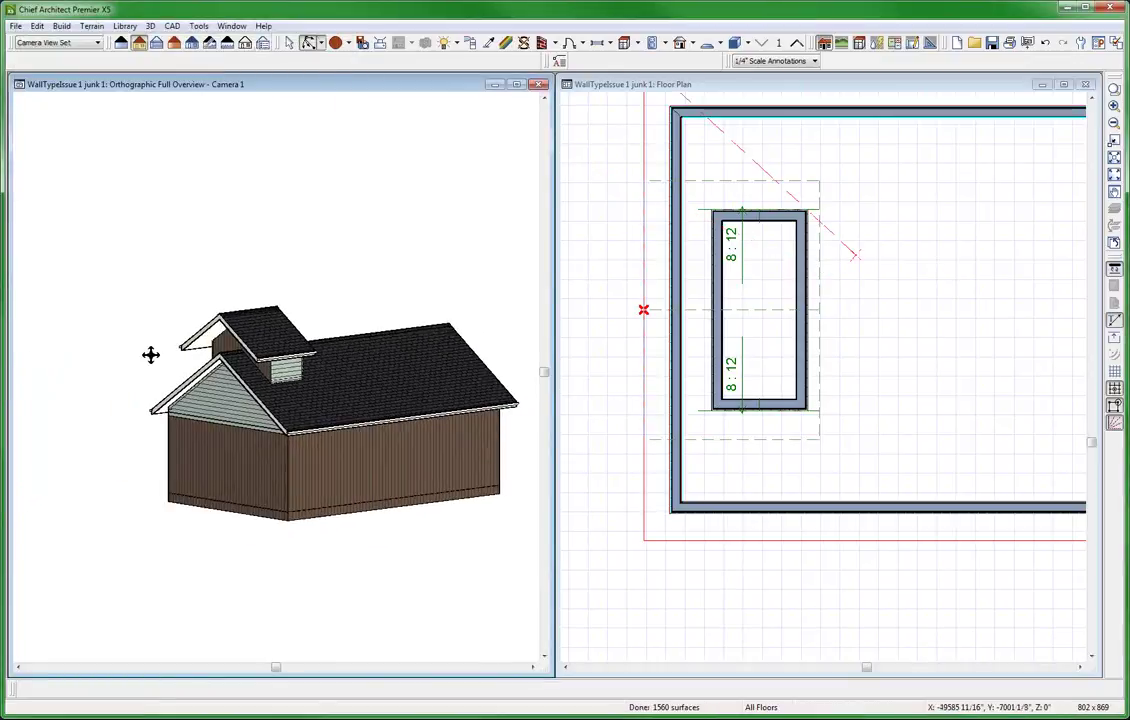
scroll(220, 303, "up", 2)
scroll(220, 303, "up", 2)
scroll(220, 303, "up", 2)
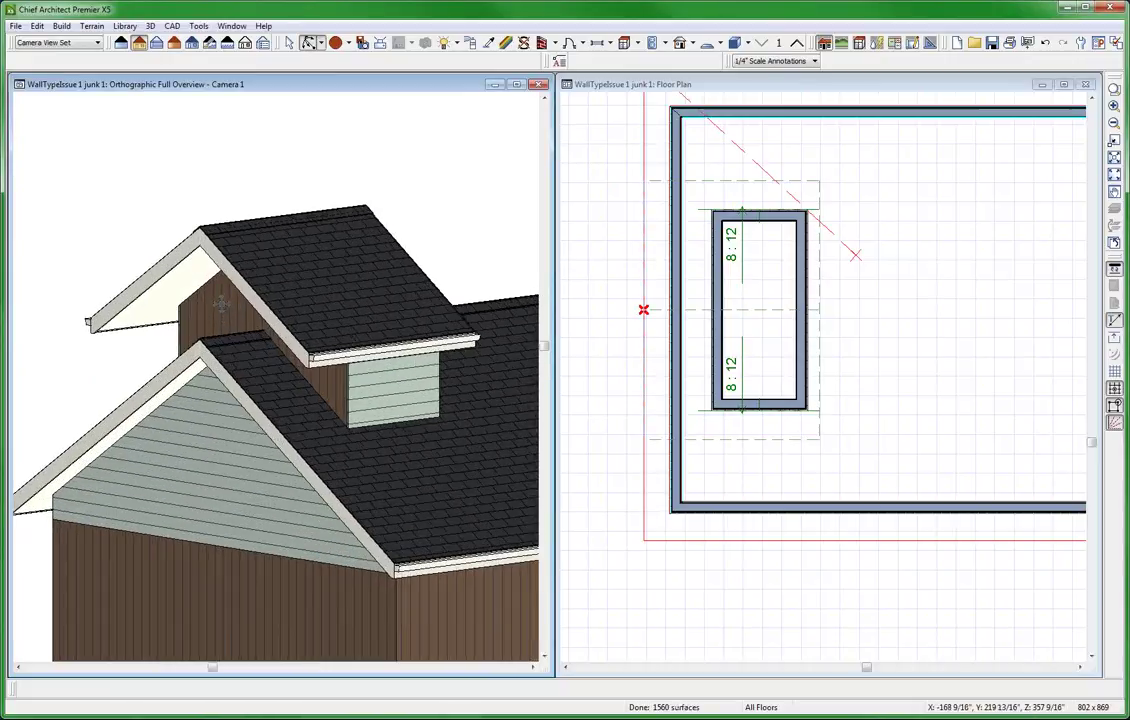
key("space")
left_click(222, 310)
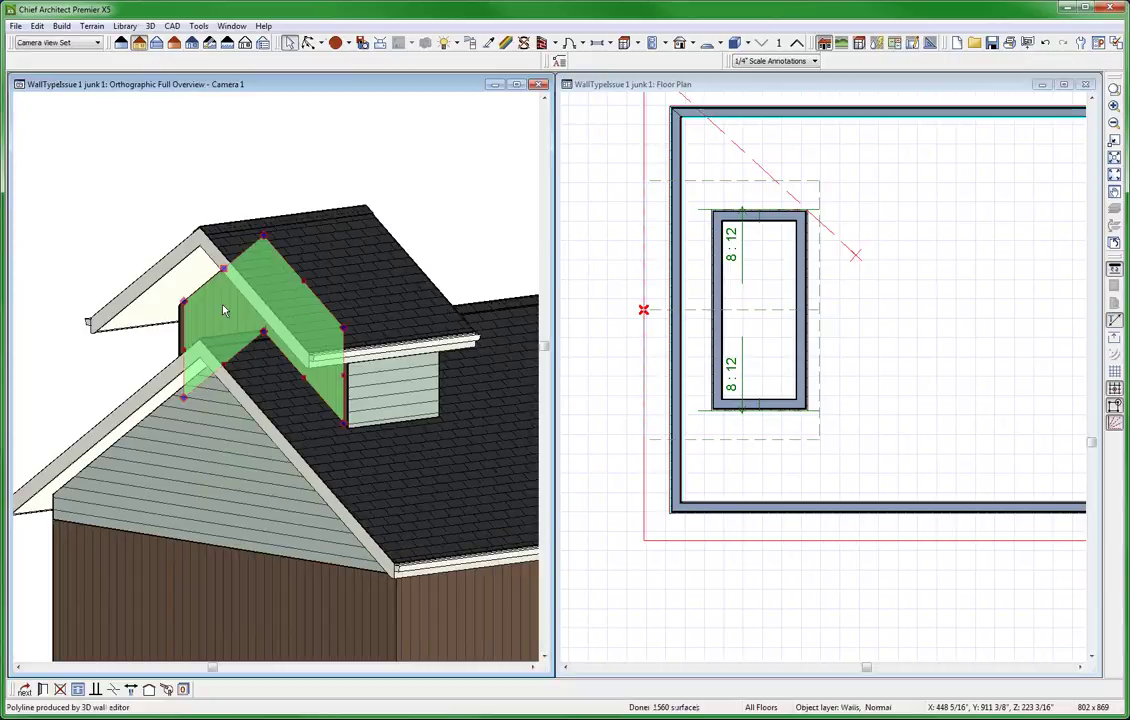
Extend the bottom dormer wall's left end out to the main wall
left_click(768, 170)
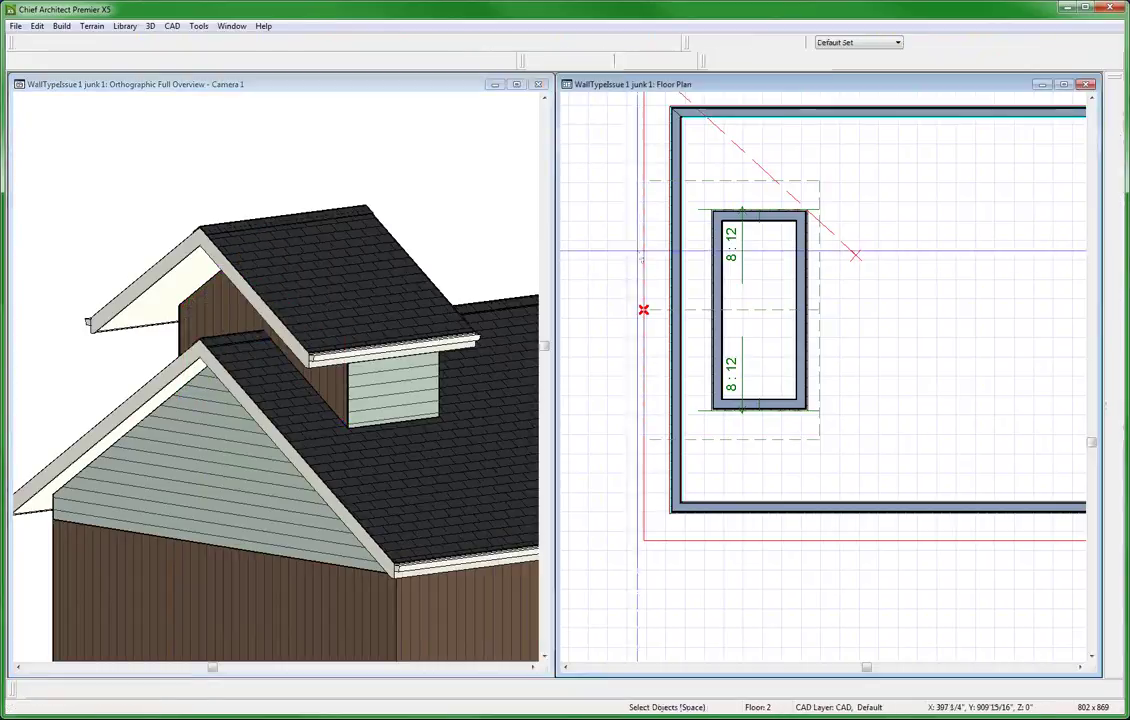
scroll(768, 170, "up", 2)
left_click(737, 242)
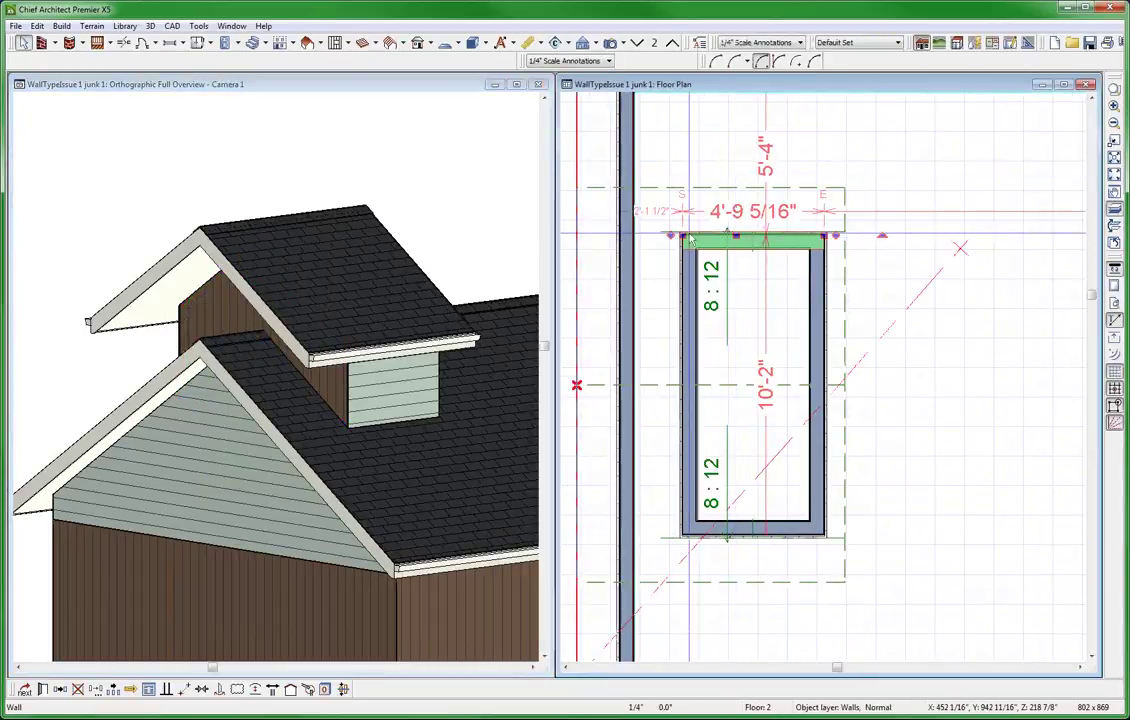
left_click_drag(683, 240, 625, 233)
key("Escape")
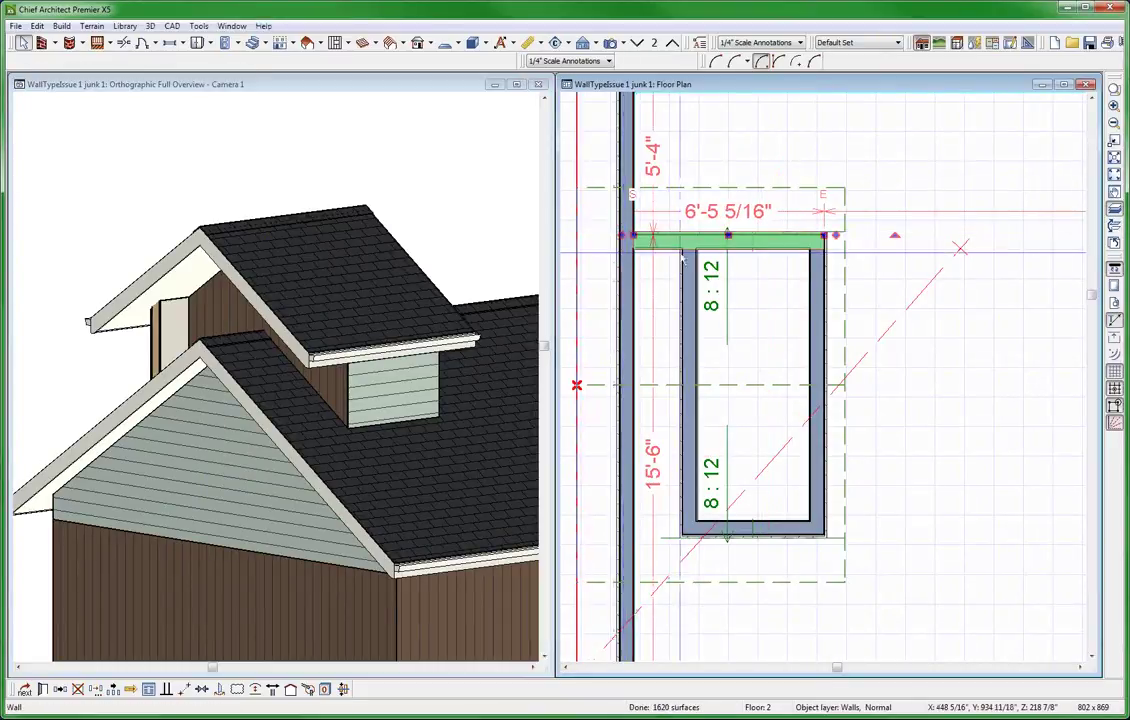
left_click(722, 530)
left_click_drag(683, 531, 623, 534)
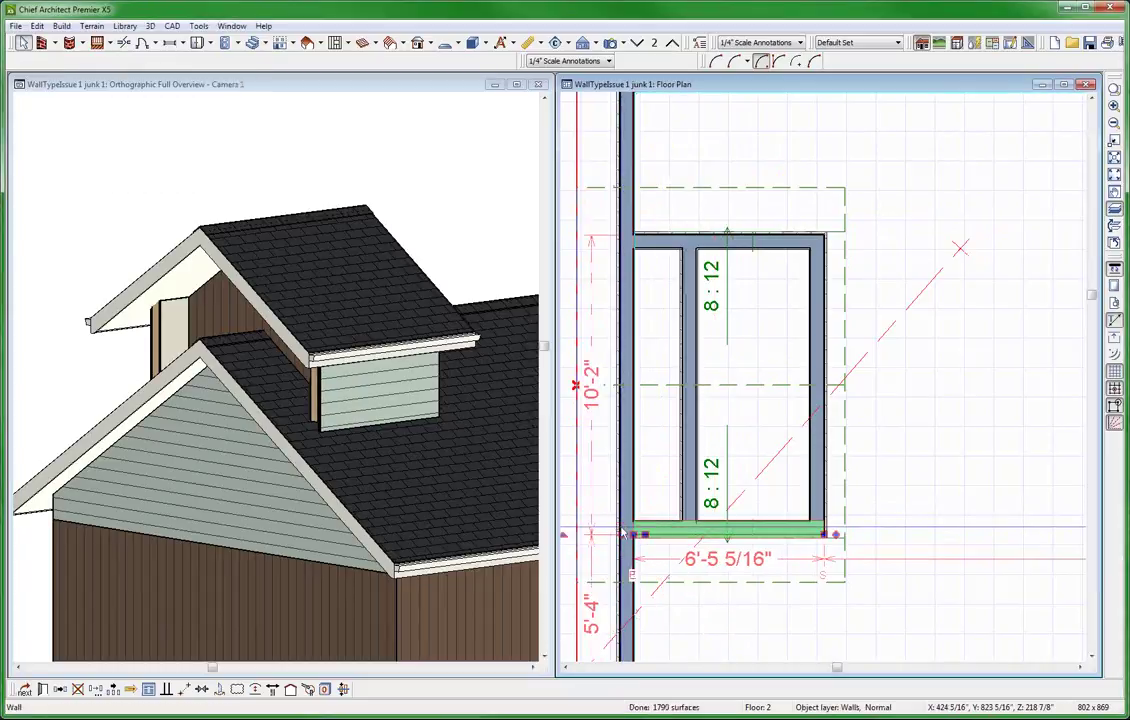
Move the inner dormer wall onto the exterior wall line and confirm its settings
left_click(686, 300)
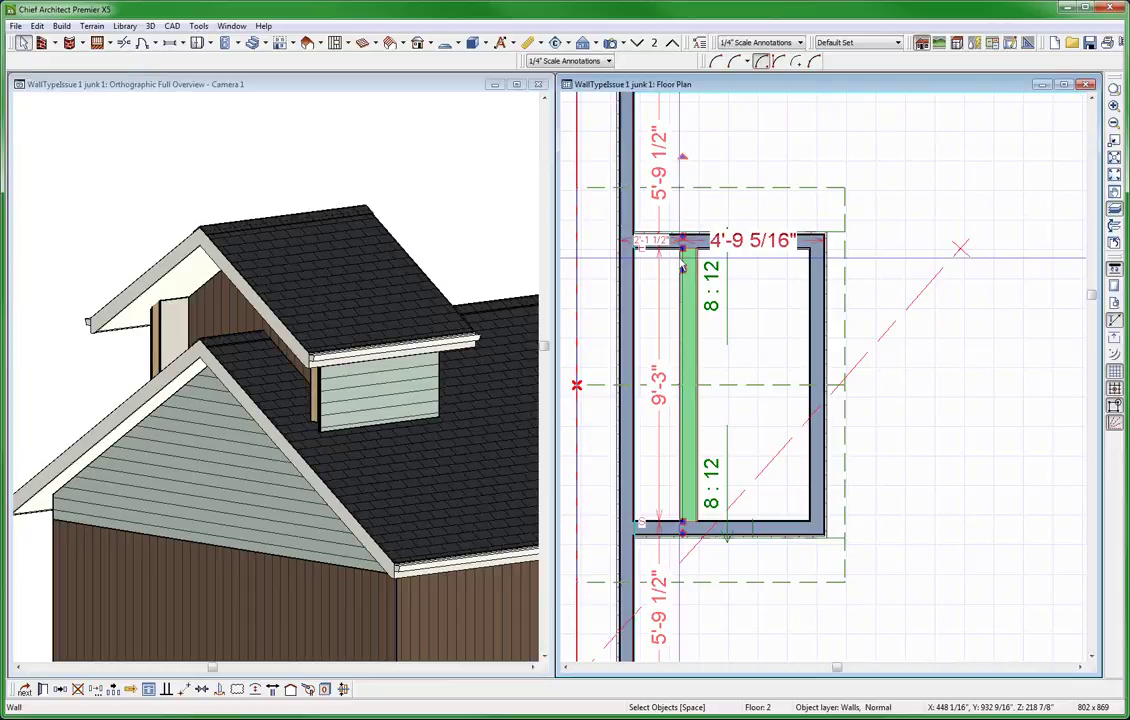
left_click(682, 267)
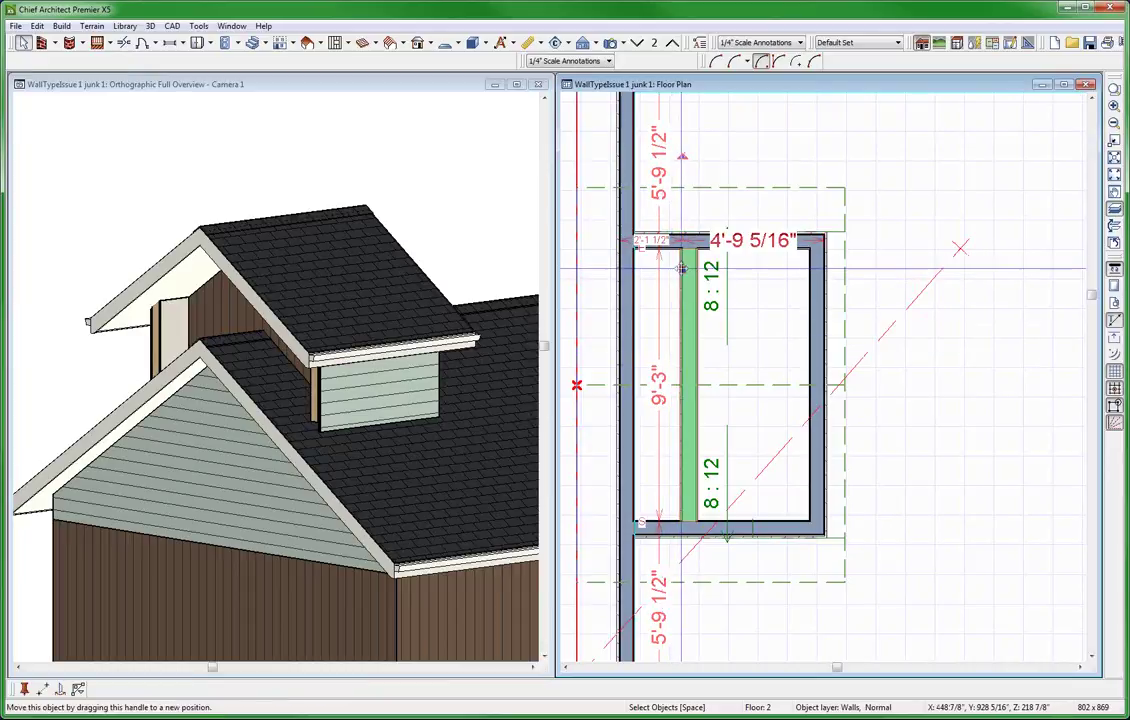
left_click_drag(682, 267, 729, 262)
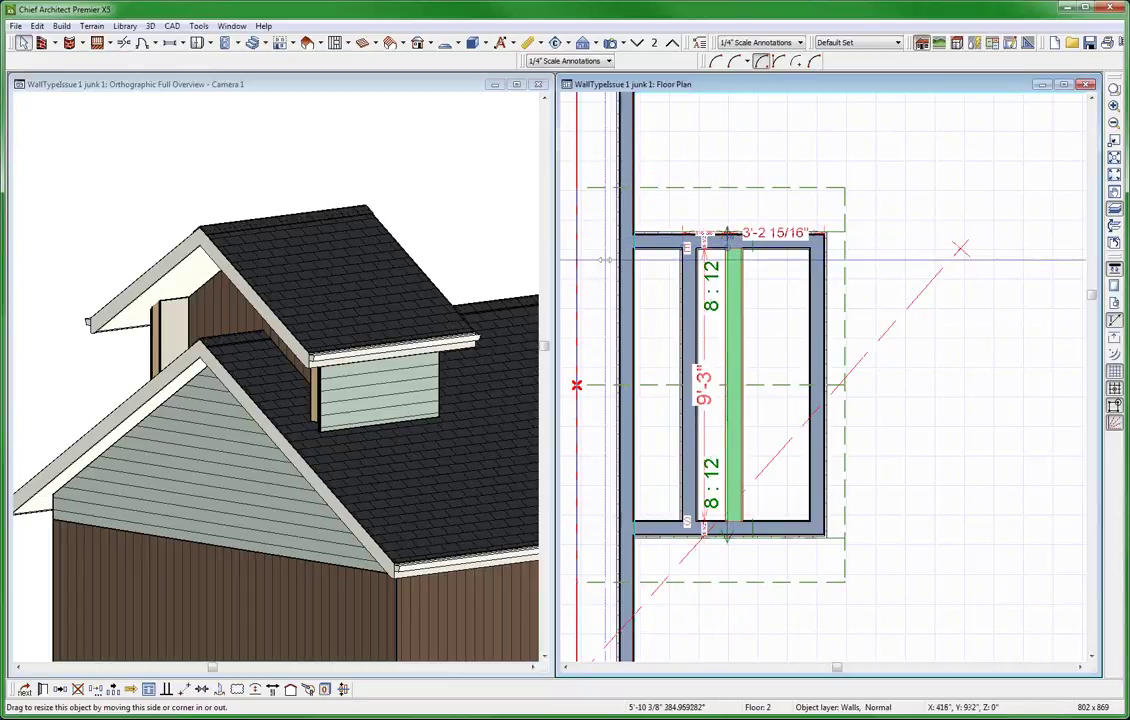
left_click_drag(605, 260, 627, 256)
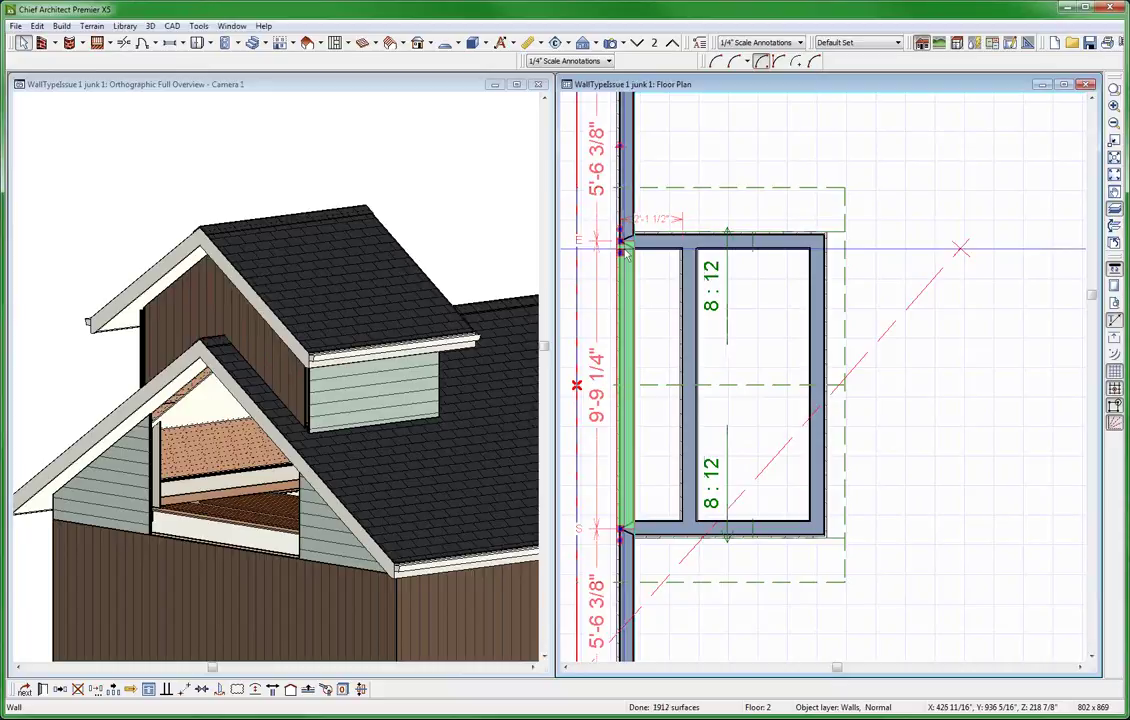
double_click(624, 255)
left_click(47, 51)
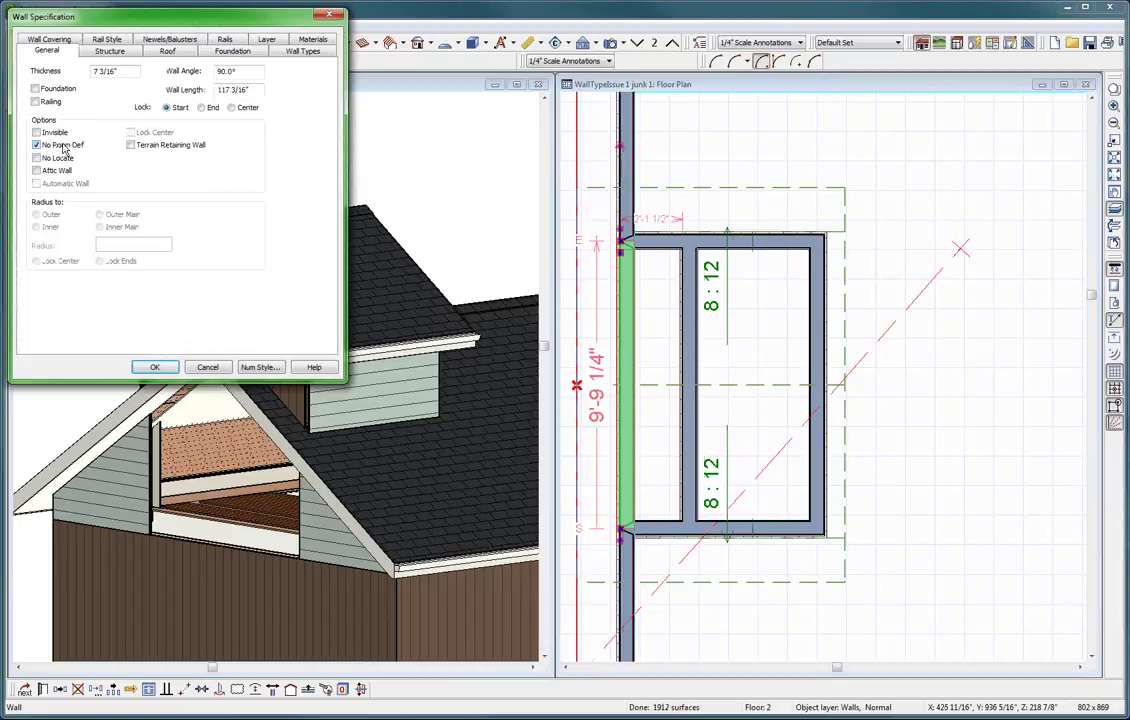
key("Return")
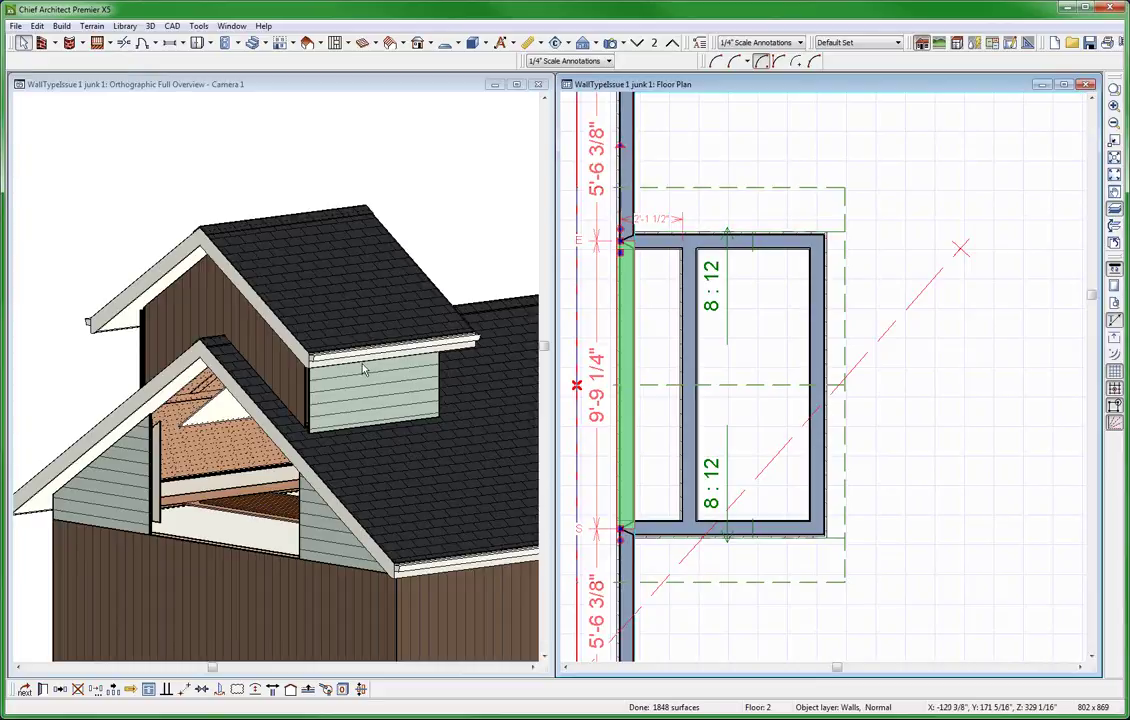
Delete the extra wall and shorten the top and bottom dormer walls to close the rectangle
key("Delete")
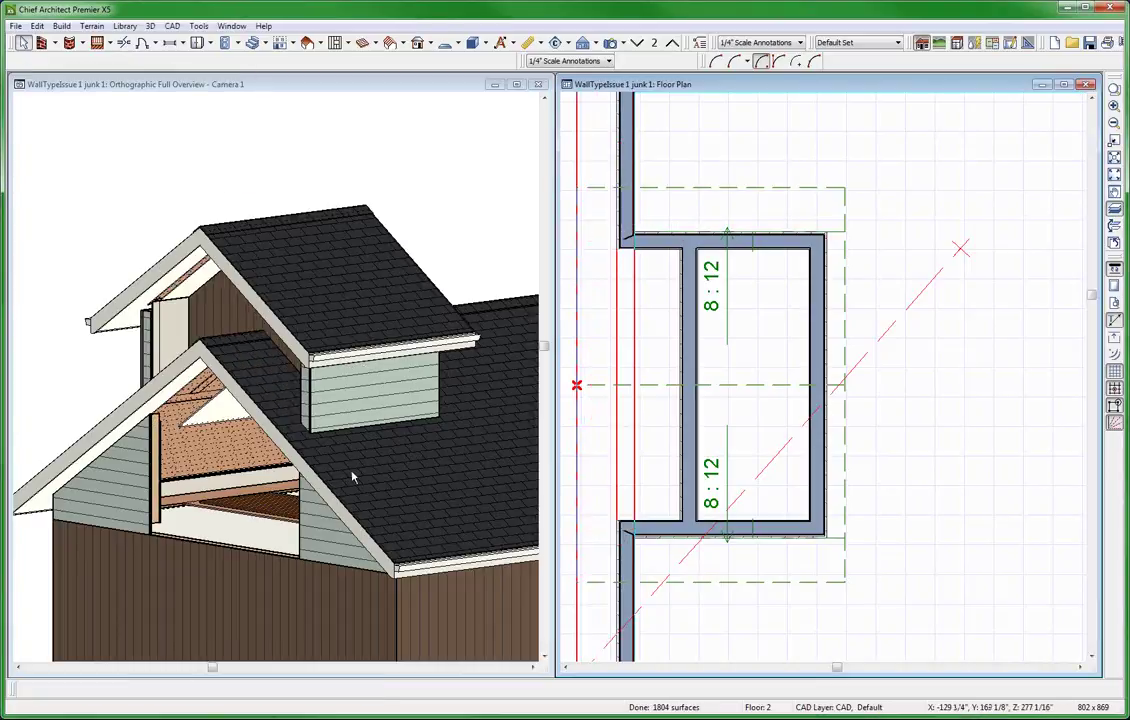
left_click(645, 238)
left_click_drag(645, 238, 690, 240)
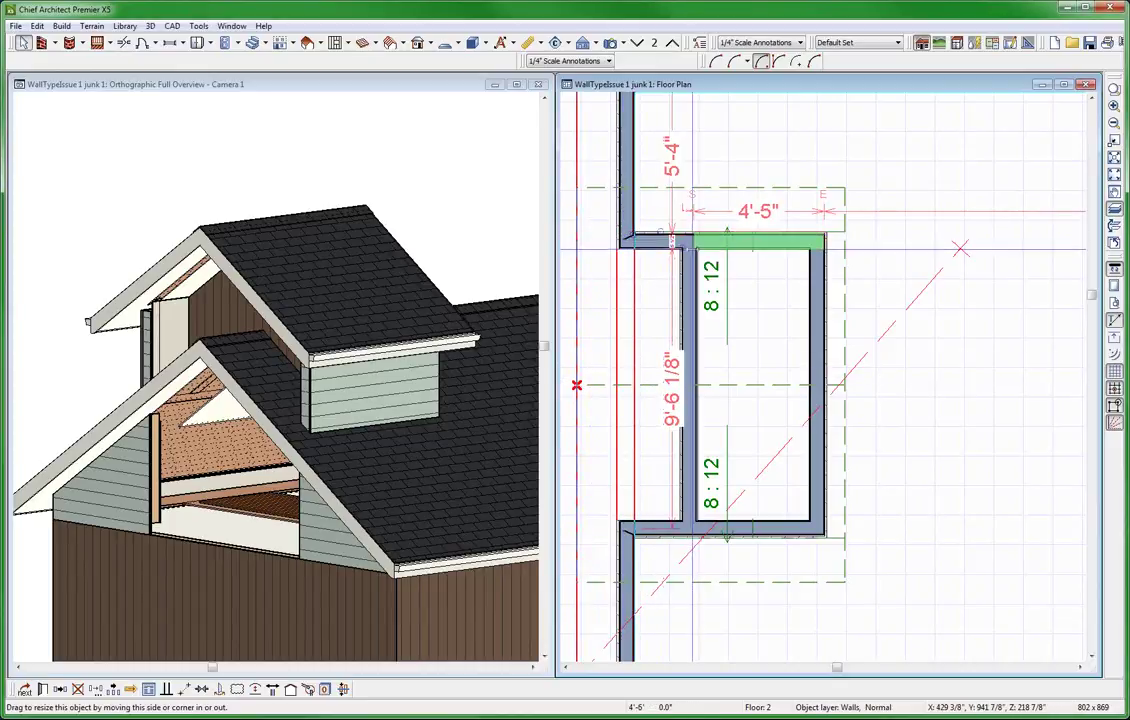
left_click(632, 532)
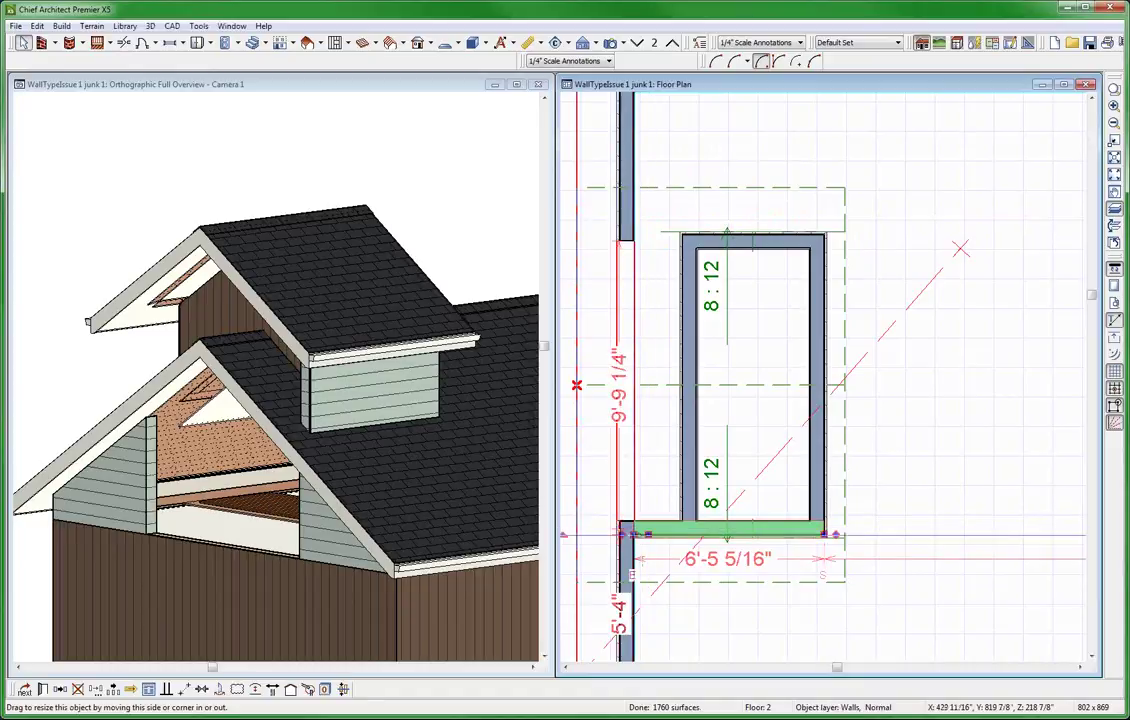
left_click_drag(628, 534, 683, 534)
Extend the lower exterior wall segment up to join the upper wall
left_click(638, 620)
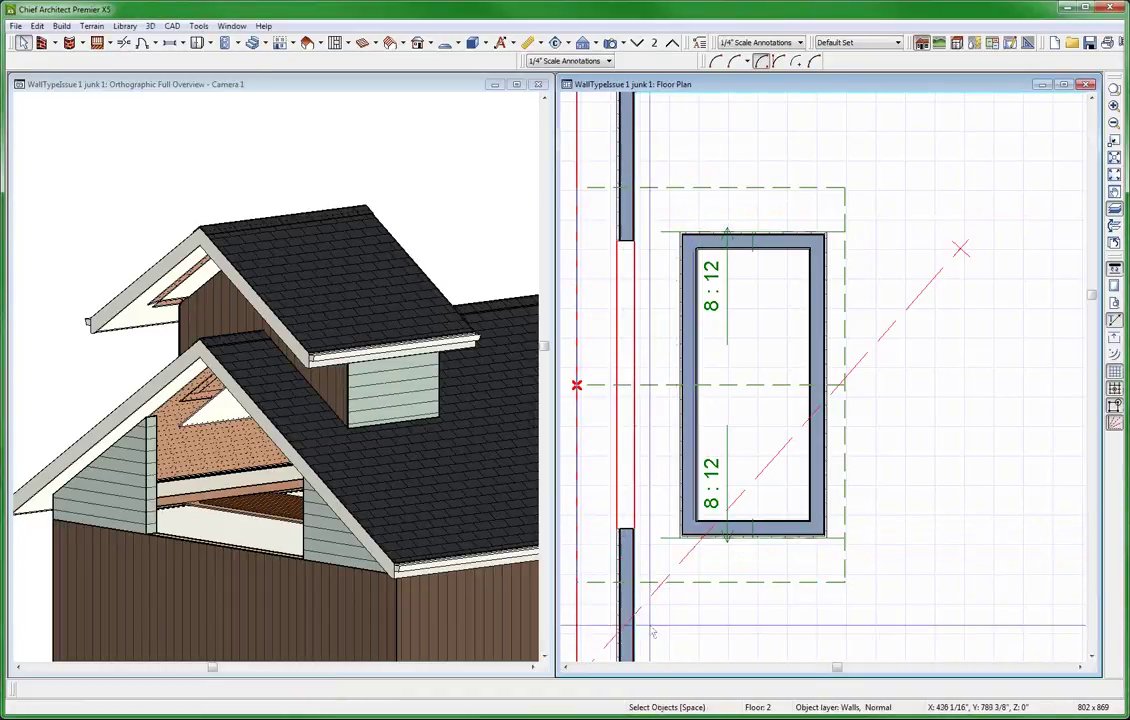
left_click(626, 600)
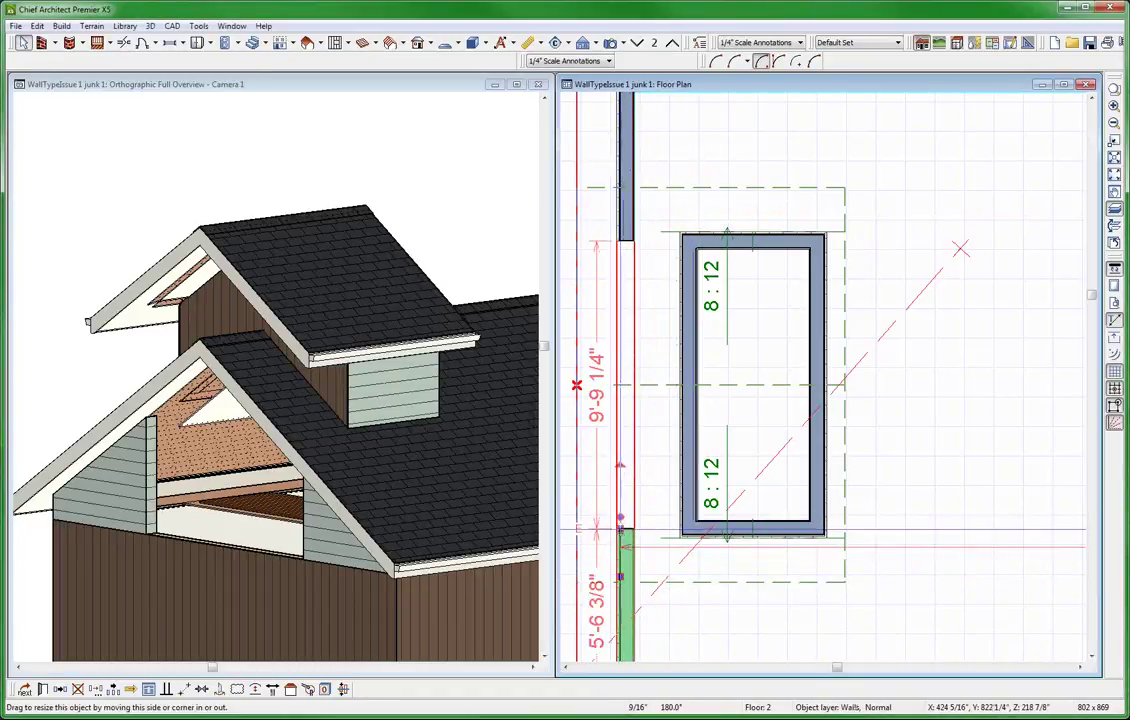
left_click_drag(620, 527, 620, 240)
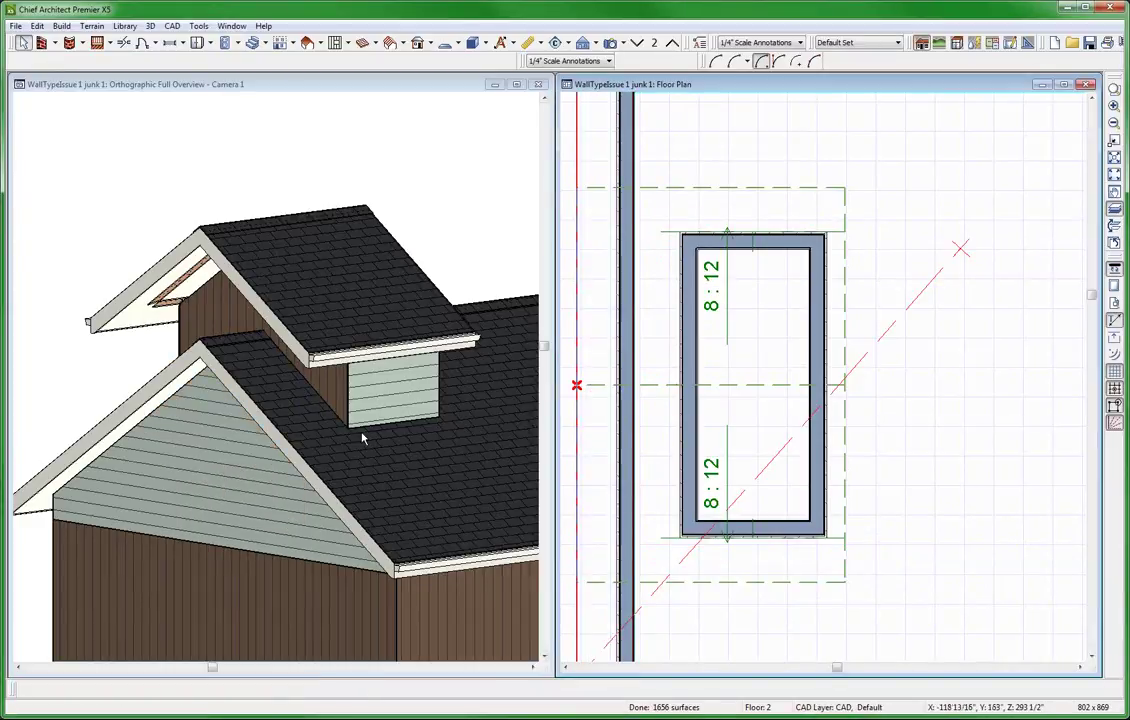
Orbit the 3D view to face the gables and select the dormer gable wall
left_click(361, 434)
middle_click_drag(361, 434, 390, 518)
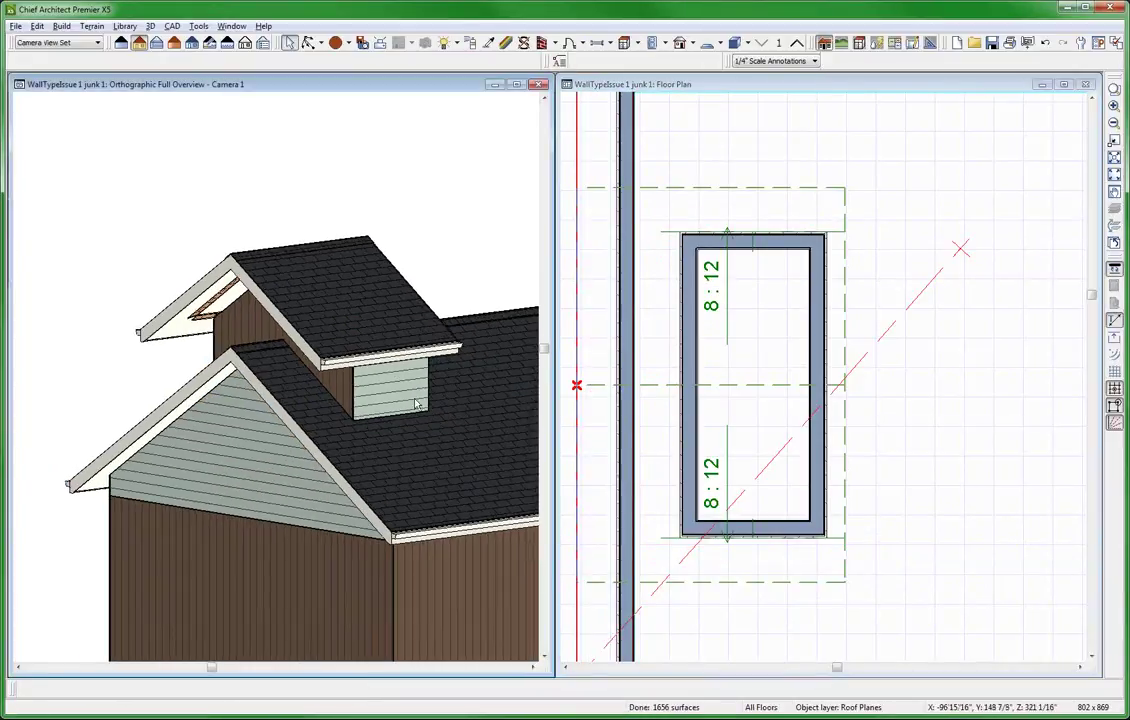
mouse_move(390, 518)
left_mouse_down()
mouse_move(472, 465)
mouse_move(363, 313)
left_mouse_up()
key("space")
left_click(365, 316)
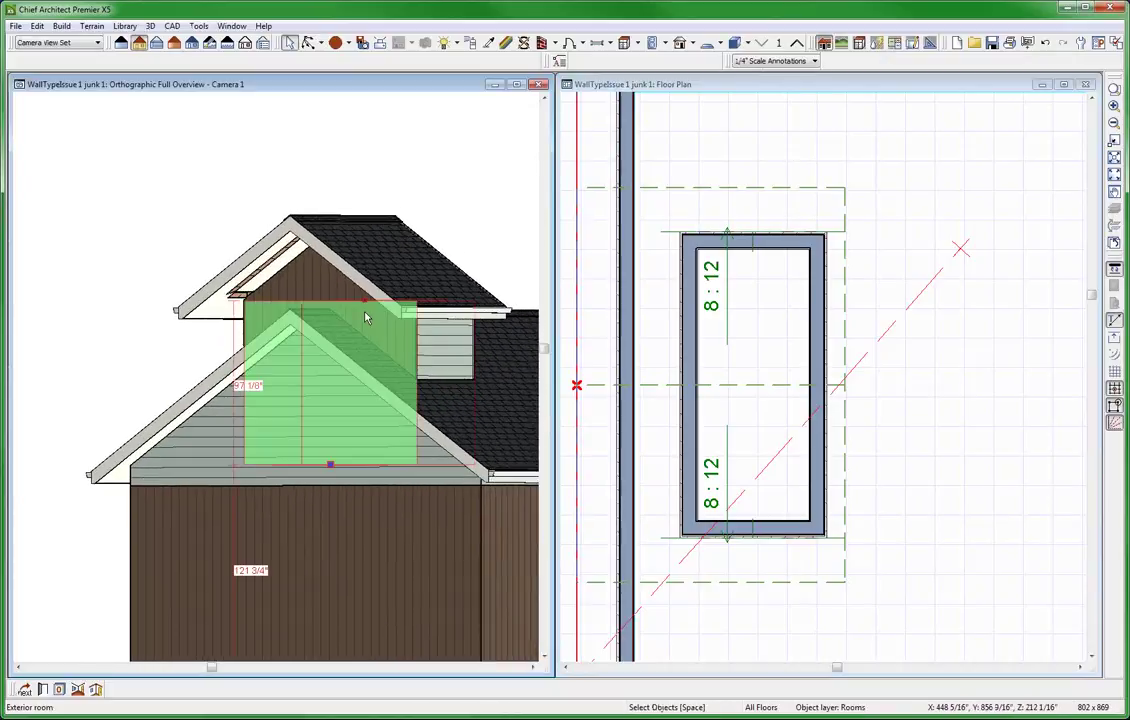
left_click(365, 316)
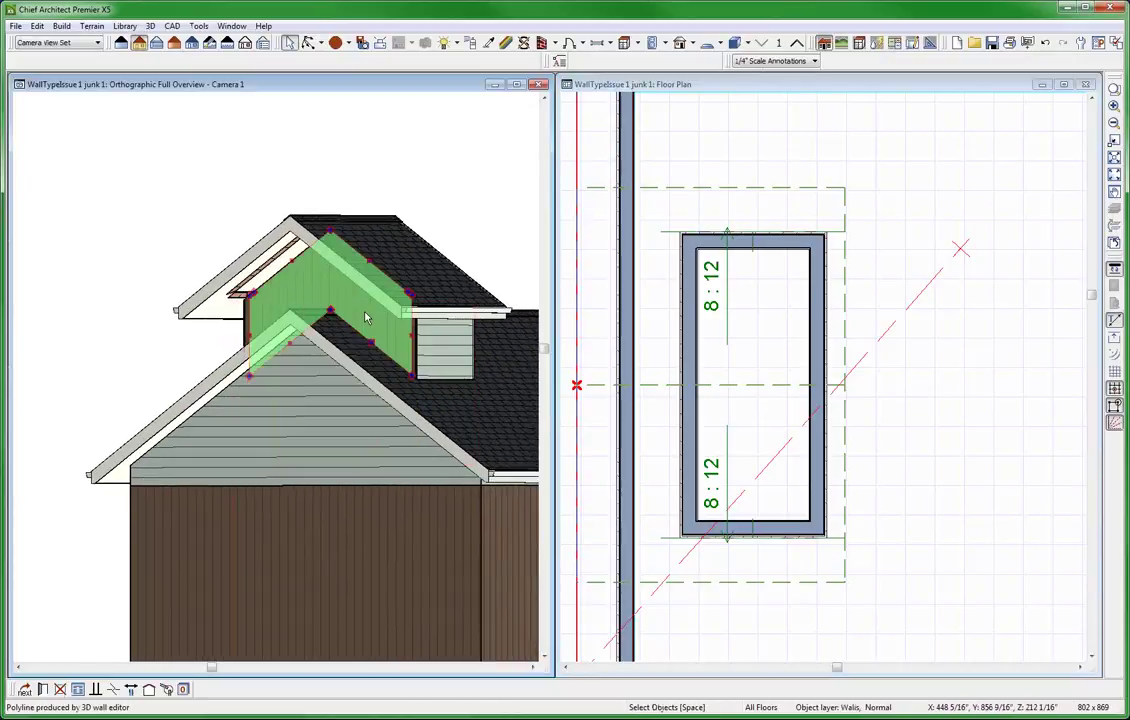
left_click(916, 379)
scroll(890, 385, "down", 2)
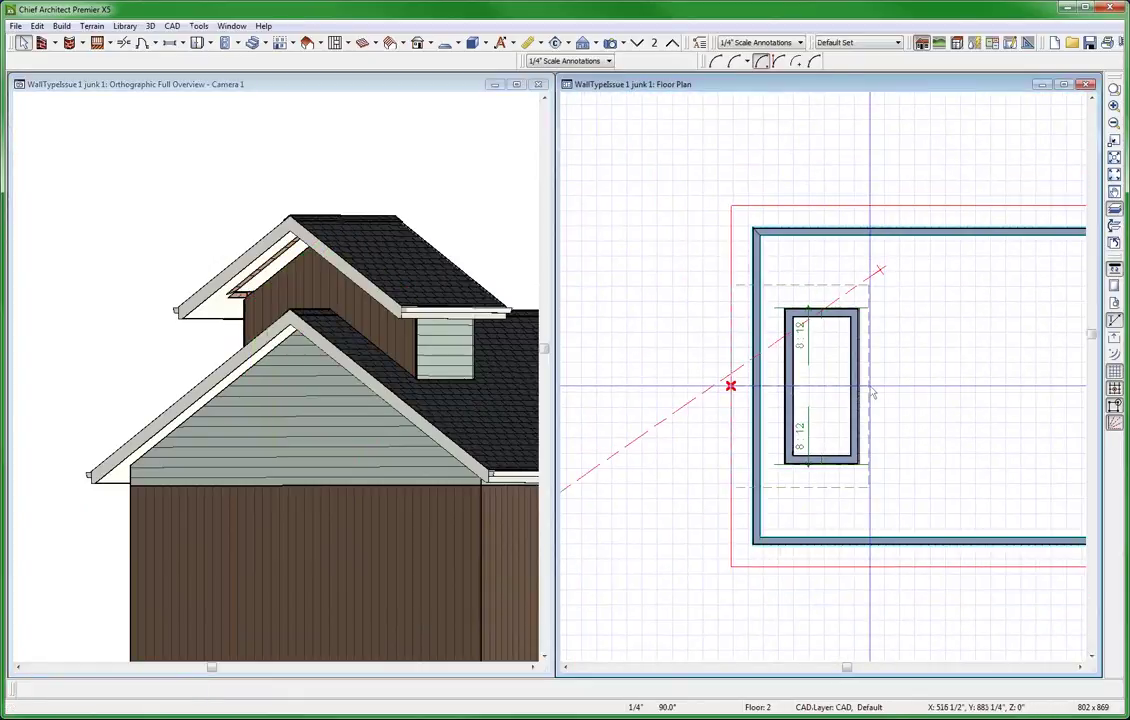
Cut the four dormer walls from Floor 2 and paste them in place on Floor 3
left_click(790, 366)
left_click(847, 314, "shift")
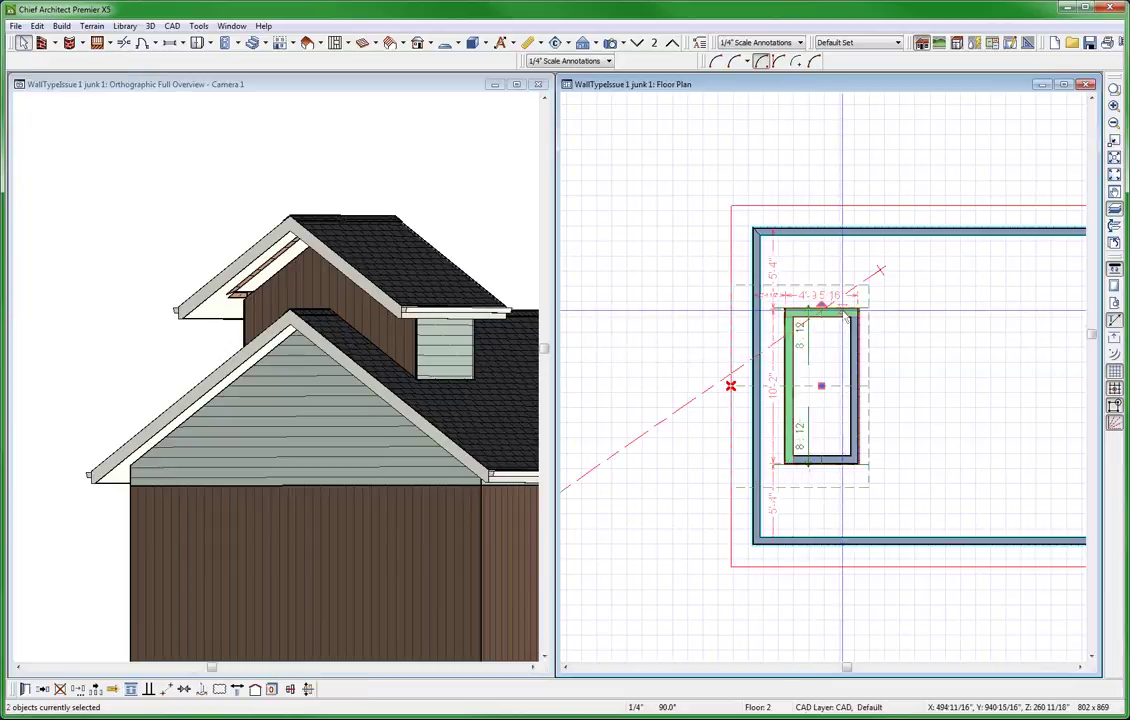
left_click(855, 385, "shift")
left_click(833, 460, "shift")
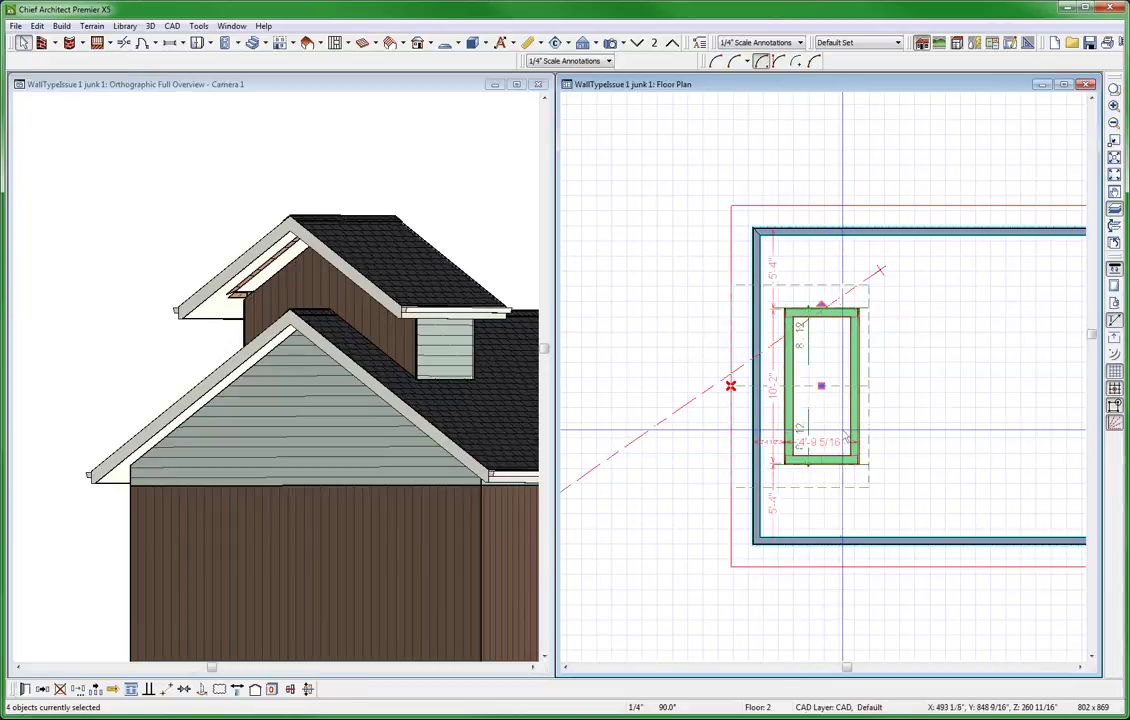
left_click_drag(852, 440, 855, 443)
left_click(674, 46)
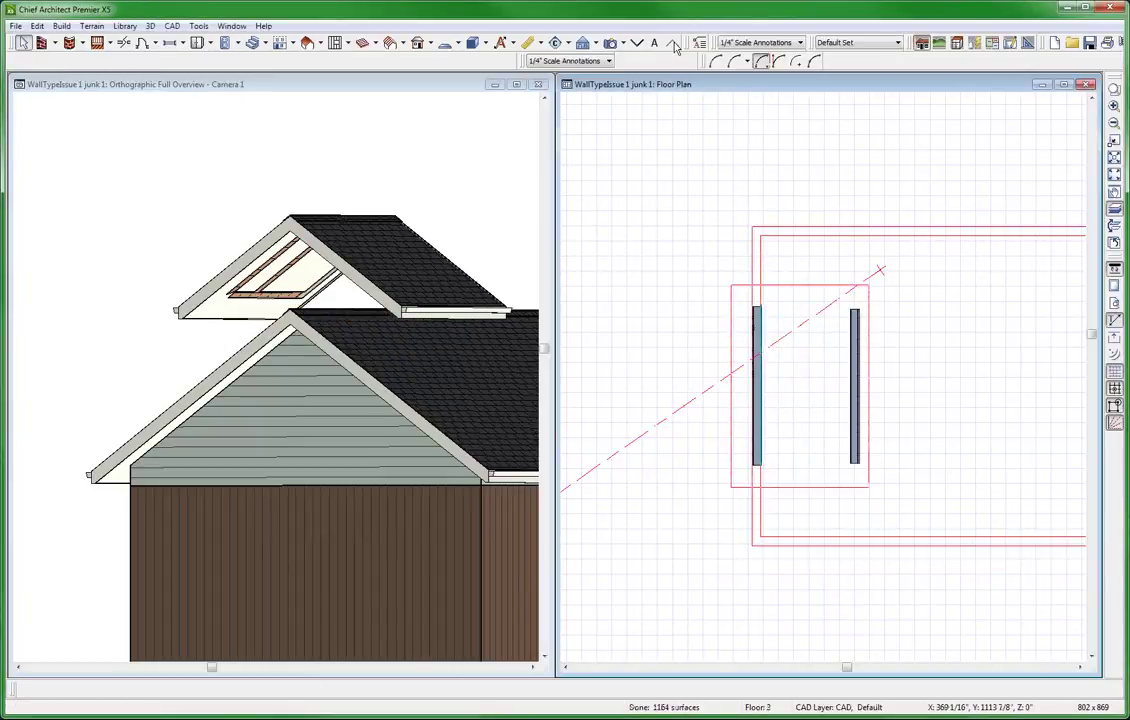
key("ctrl+alt+v")
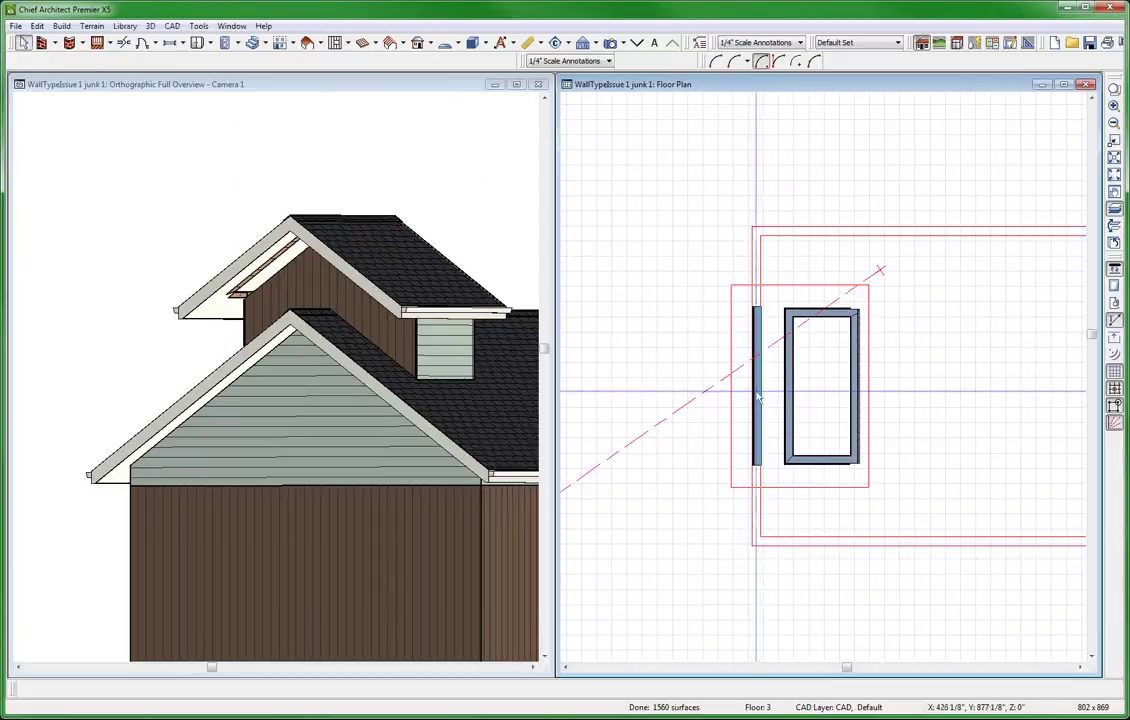
Drag the dormer's left wall out to the gable line, then check it in 3D
left_click(756, 385)
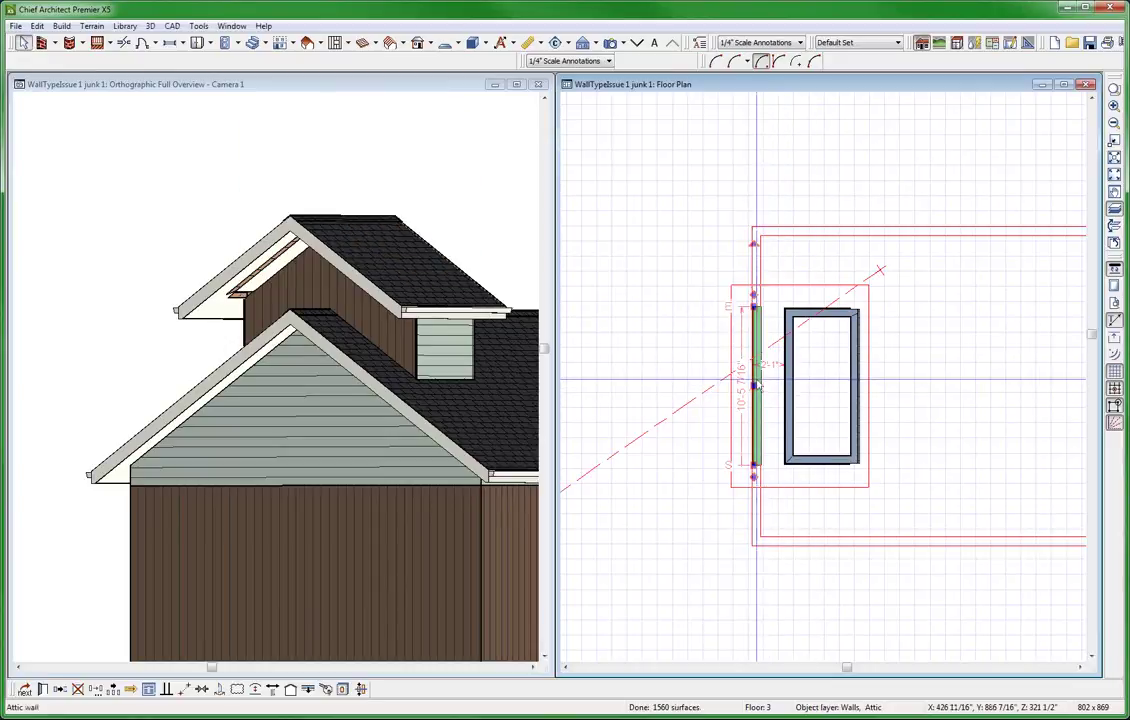
left_click_drag(758, 385, 786, 370)
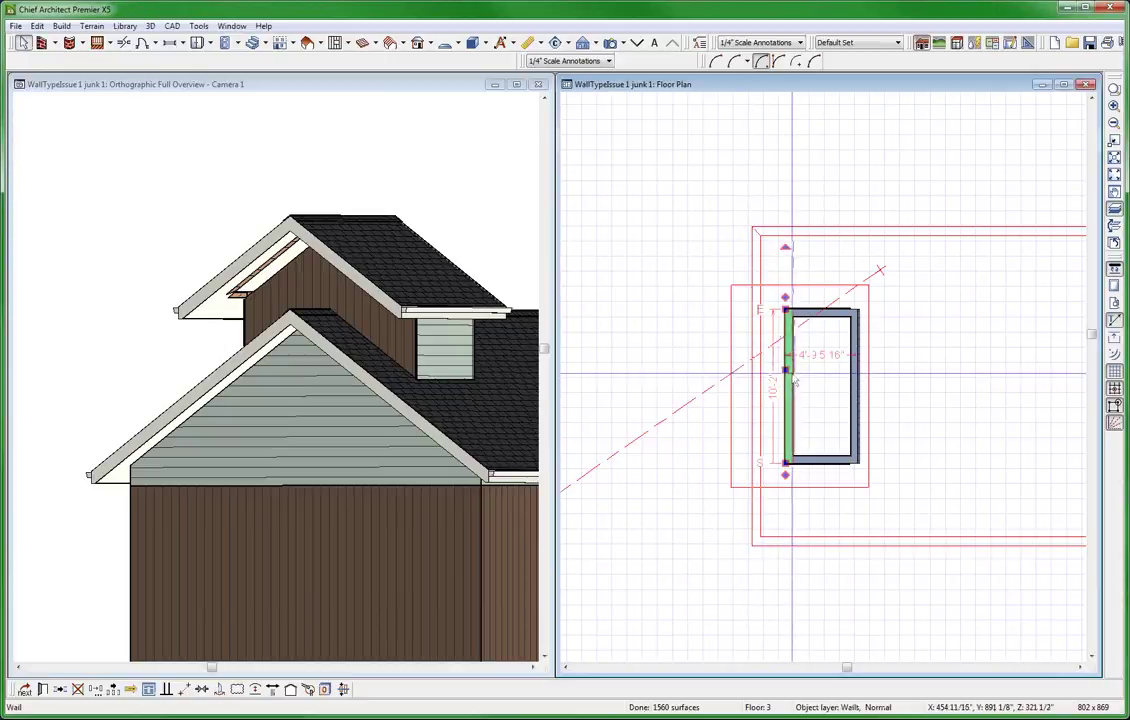
mouse_move(786, 370)
left_mouse_down()
mouse_move(734, 362)
mouse_move(754, 360)
left_mouse_up()
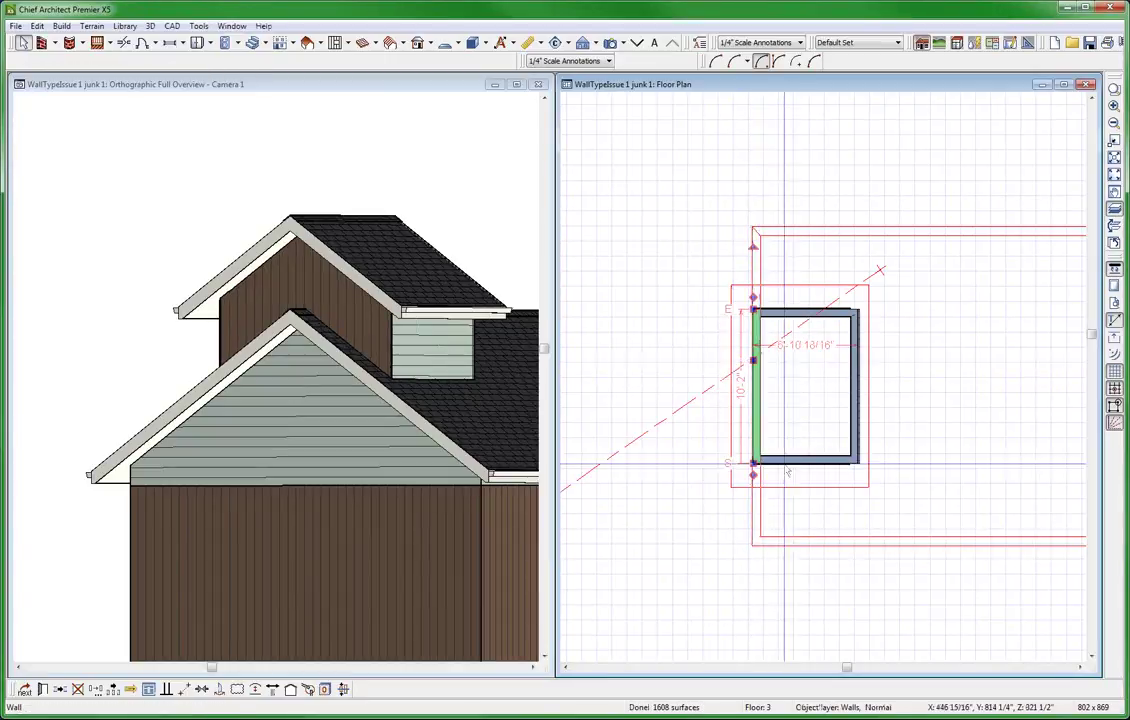
key("Escape")
left_click(473, 370)
scroll(473, 370, "down", 1)
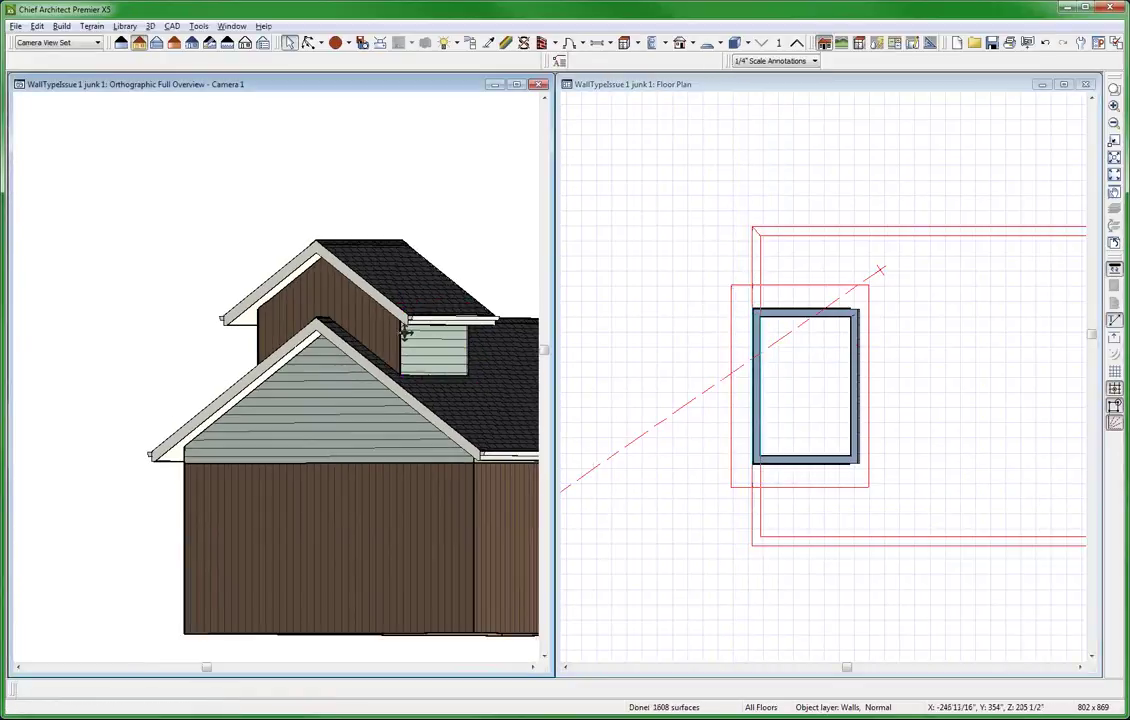
mouse_move(405, 333)
middle_mouse_down()
mouse_move(327, 375)
mouse_move(359, 338)
mouse_move(547, 361)
mouse_move(541, 350)
middle_mouse_up()
scroll(446, 330, "up", 2)
scroll(420, 370, "up", 2)
scroll(396, 396, "up", 2)
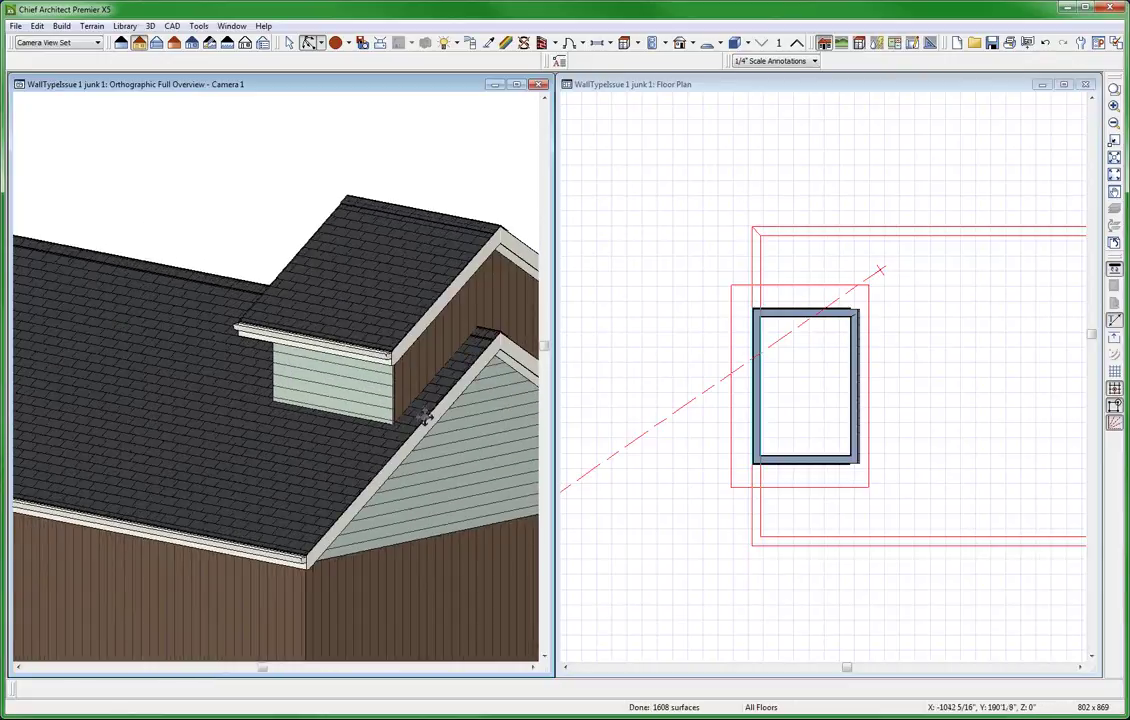
scroll(341, 411, "up", 3)
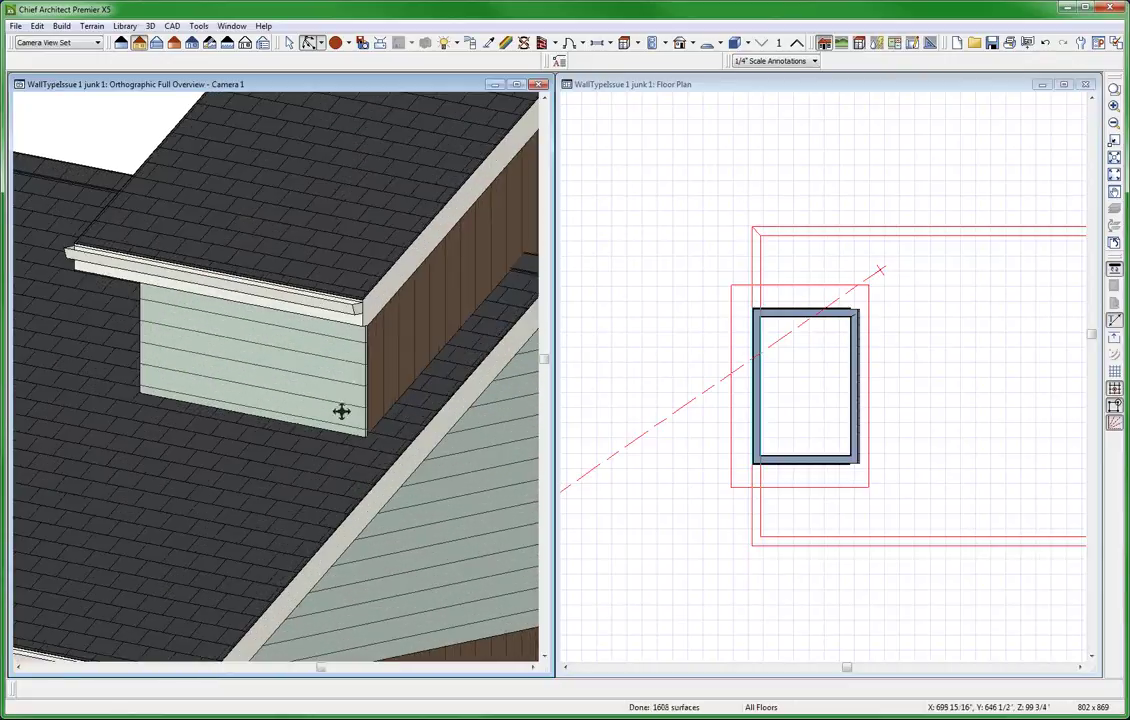
scroll(341, 411, "up", 3)
scroll(303, 439, "up", 2)
scroll(373, 432, "up", 2)
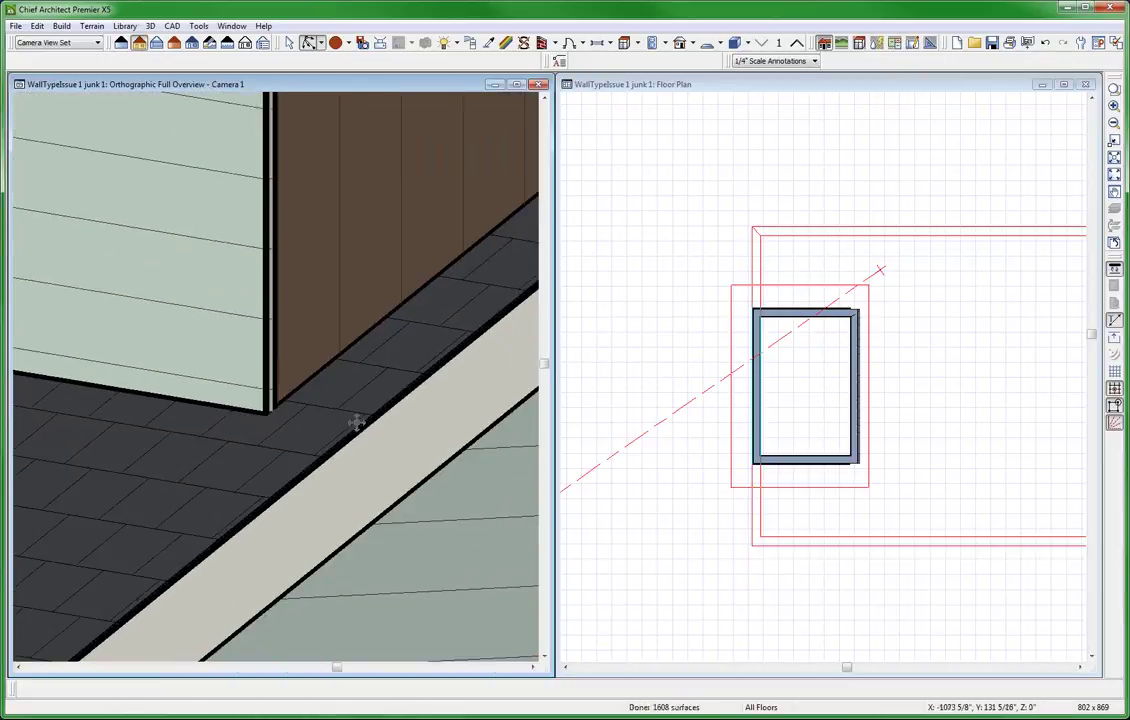
scroll(356, 417, "up", 2)
scroll(344, 434, "down", 2)
scroll(340, 434, "down", 2)
scroll(310, 434, "down", 2)
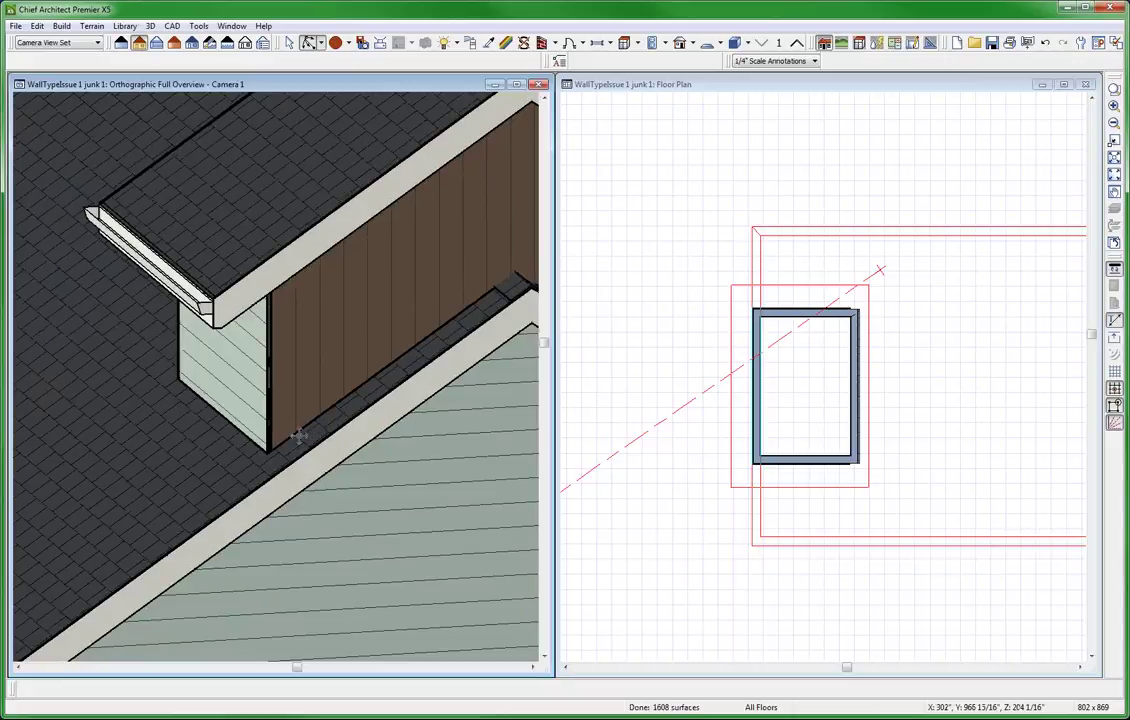
scroll(270, 368, "up", 2)
scroll(270, 368, "up", 2)
scroll(270, 370, "up", 2)
scroll(270, 372, "up", 2)
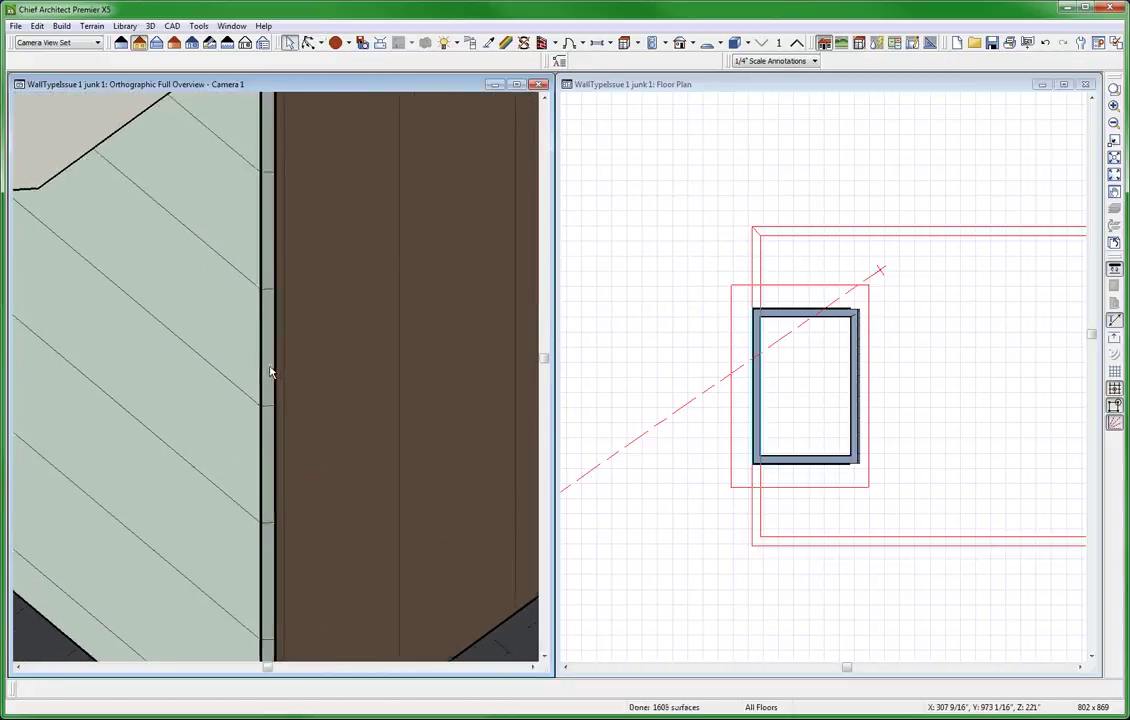
scroll(250, 300, "down", 2)
scroll(226, 286, "down", 2)
scroll(228, 287, "down", 2)
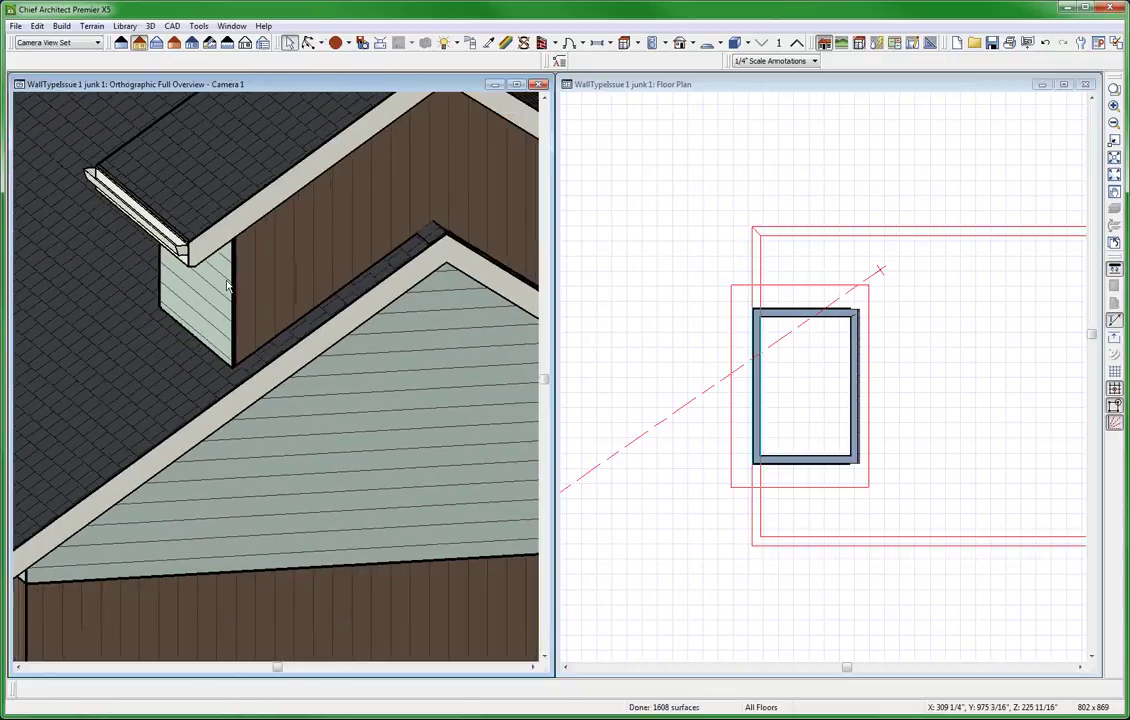
scroll(228, 287, "down", 2)
scroll(280, 315, "down", 2)
scroll(340, 345, "down", 2)
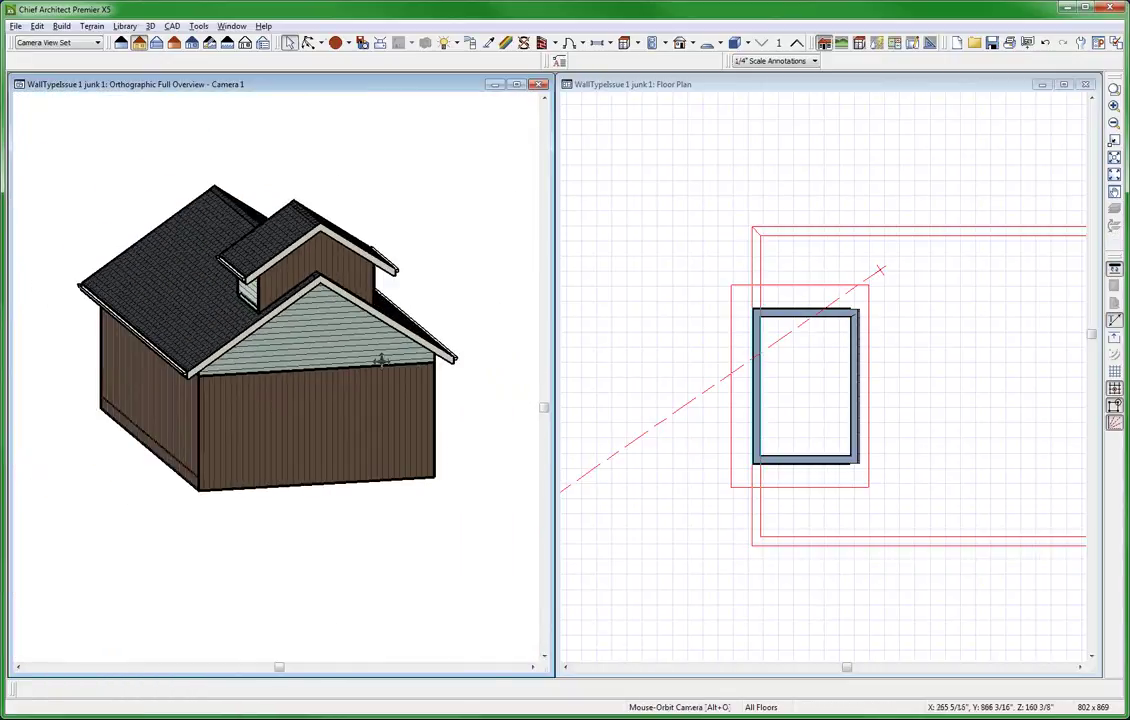
scroll(300, 350, "up", 2)
scroll(227, 340, "up", 2)
scroll(227, 340, "up", 1)
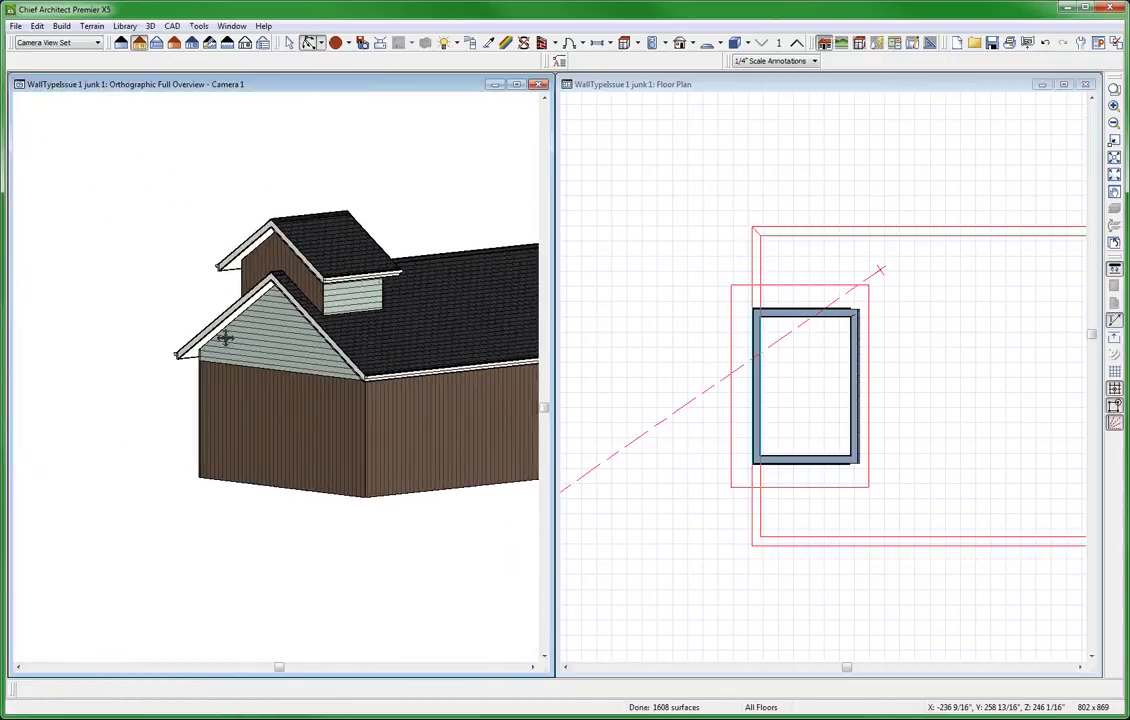
key("space")
left_click(283, 268)
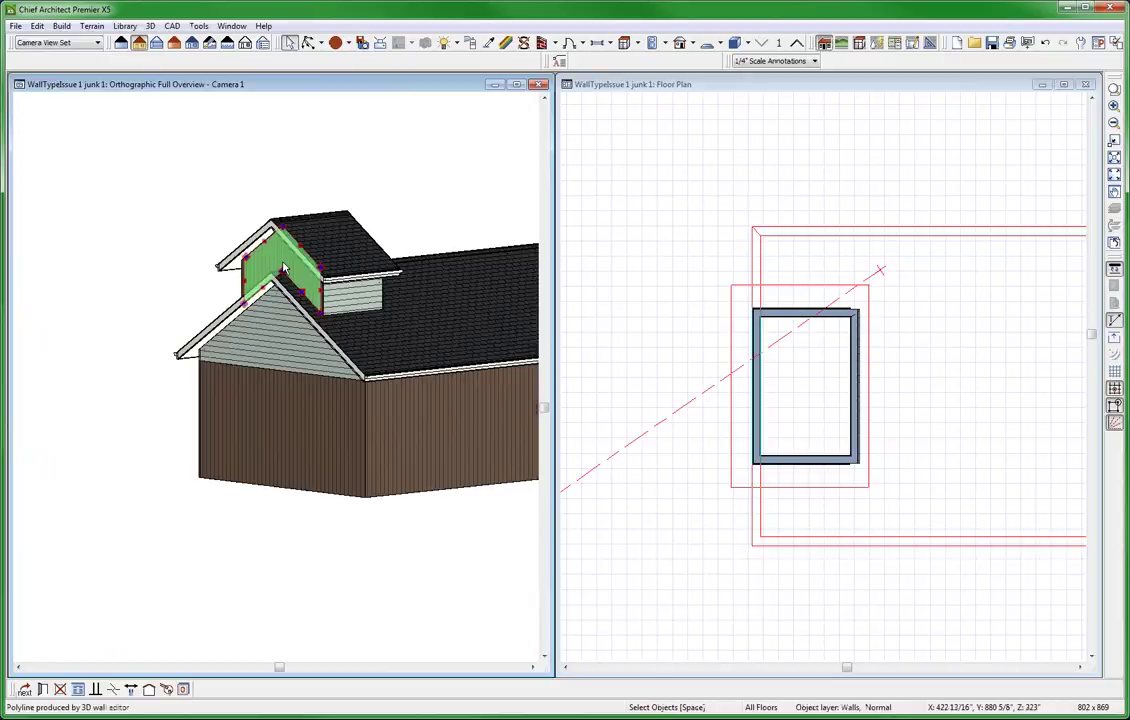
left_click(310, 432)
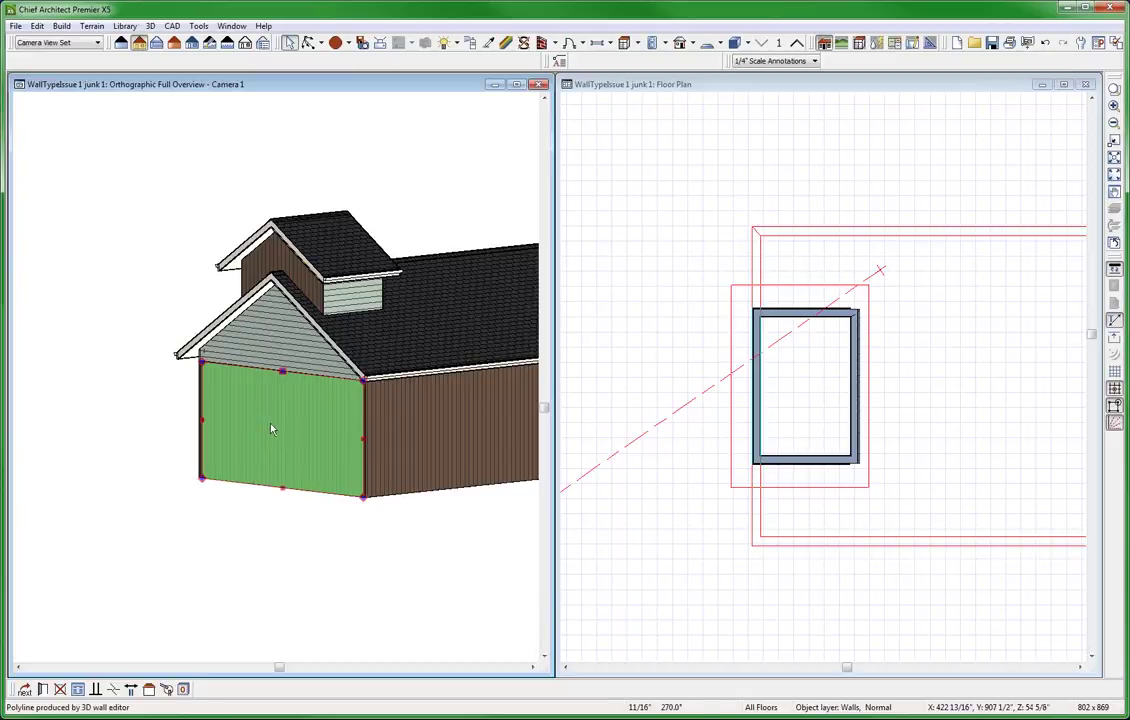
left_click(274, 430)
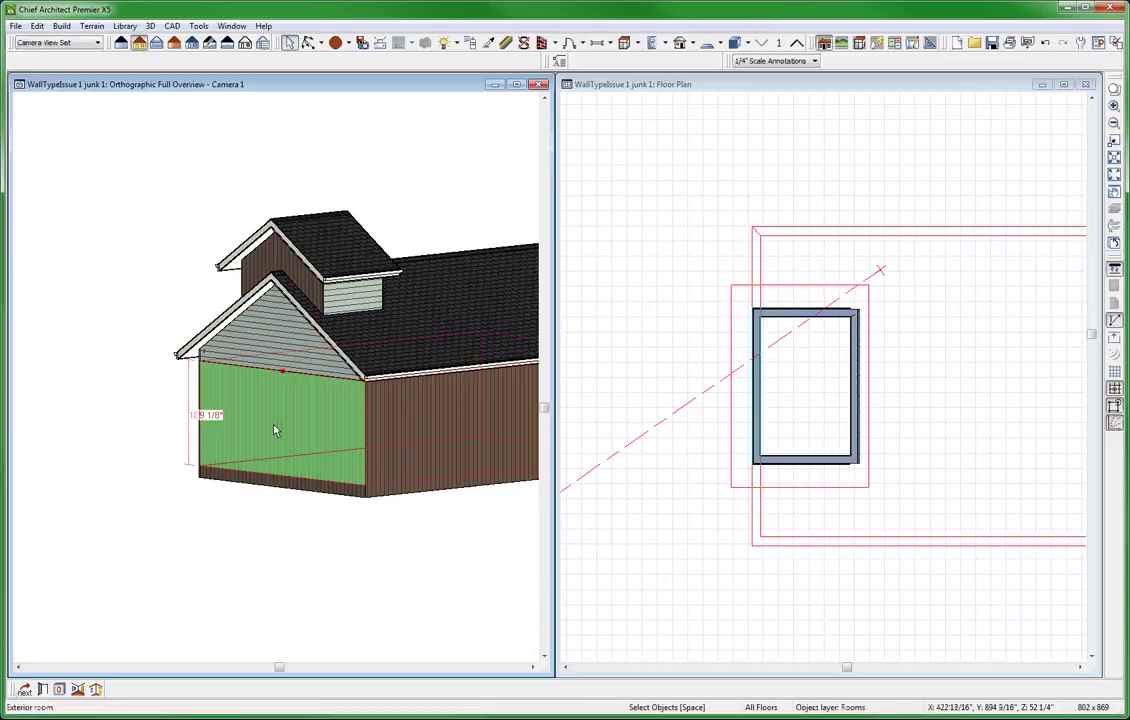
left_click(283, 418)
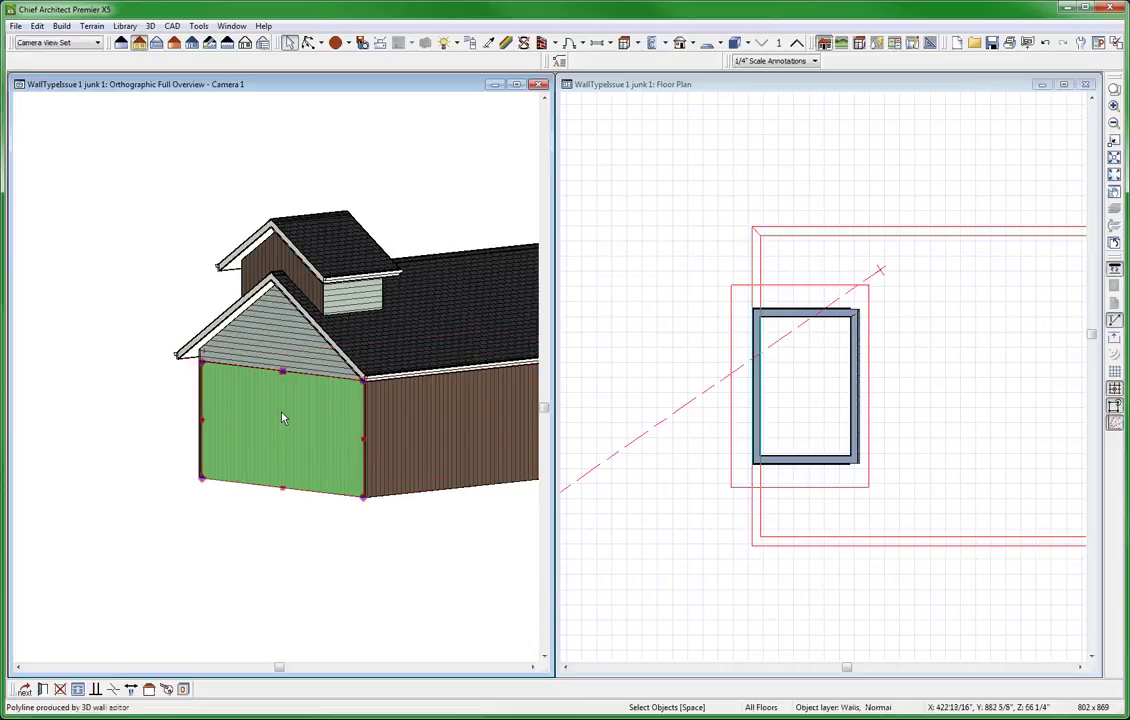
left_click(289, 353)
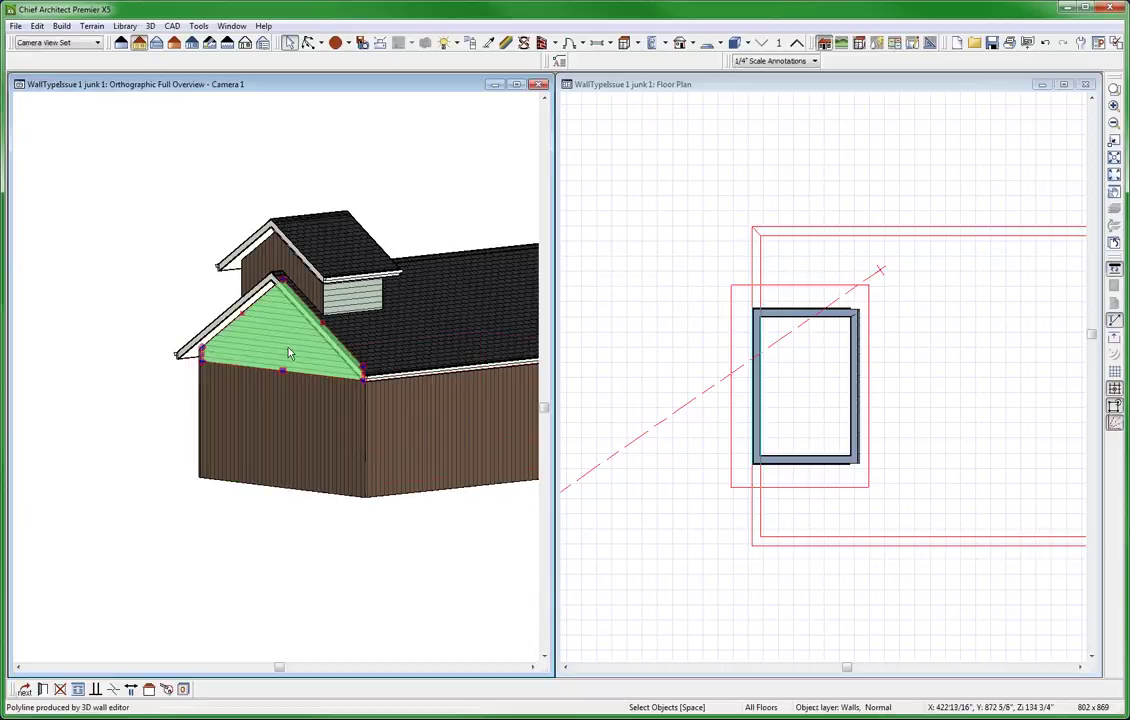
left_click(289, 275)
left_click(289, 275)
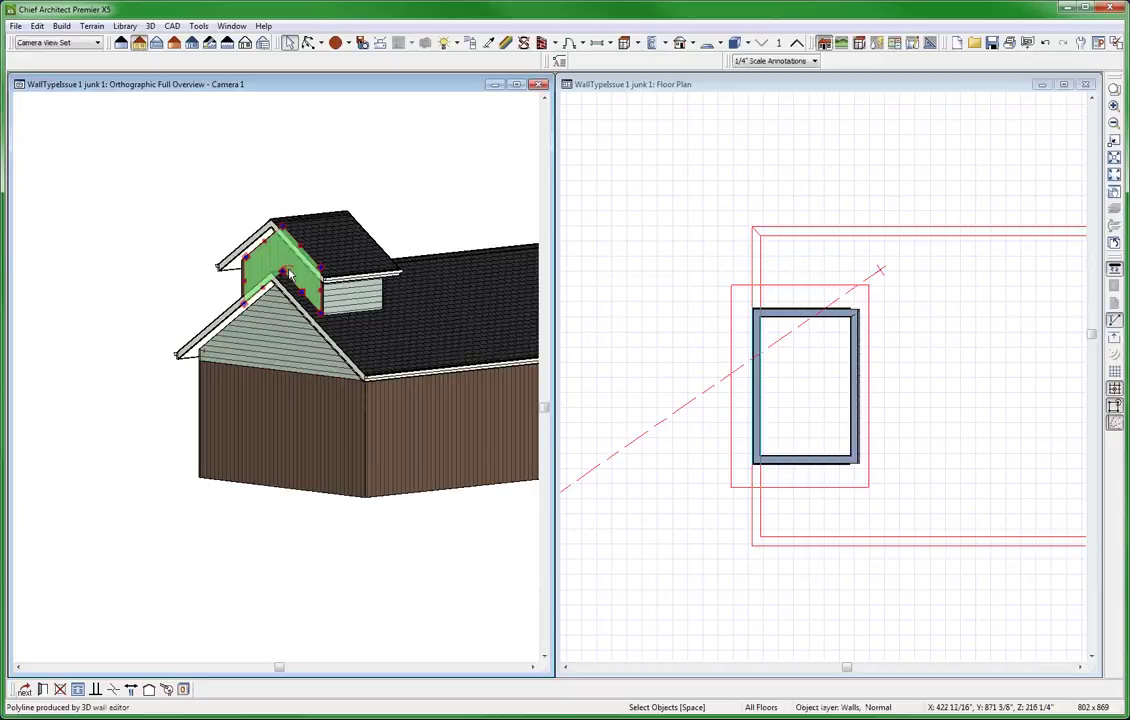
key("Escape")
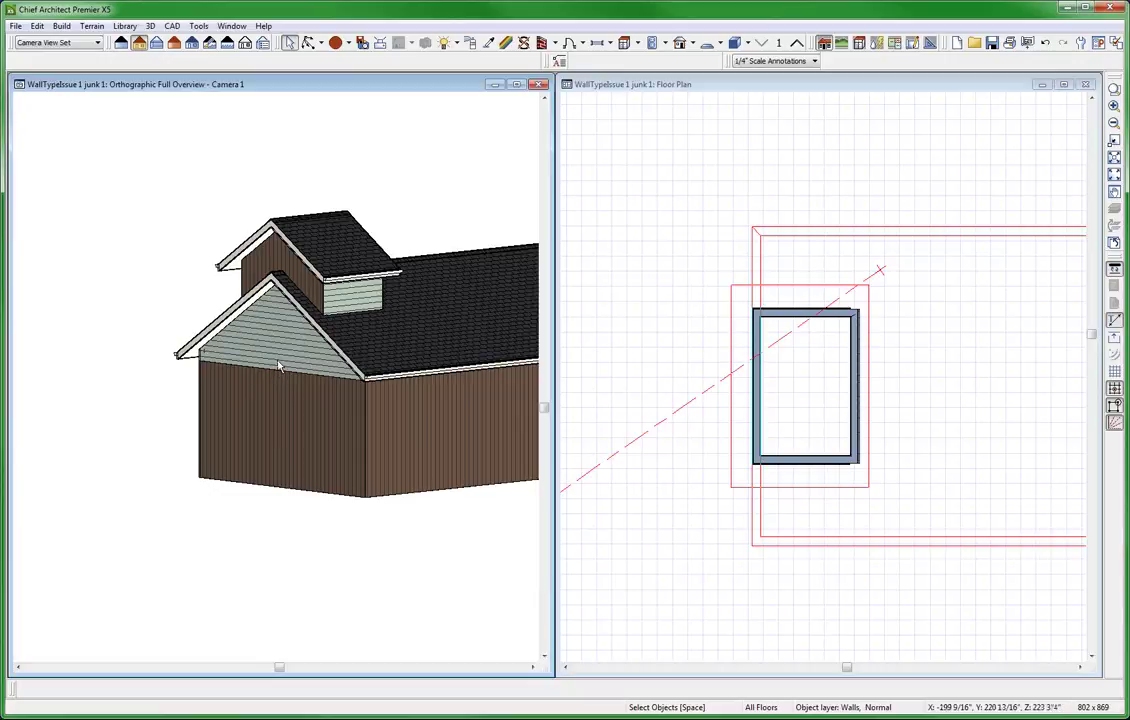
Orbit the 3D camera around the gable for a close view of the dormer-roof junction
left_click(281, 363)
mouse_move(277, 330)
left_mouse_down()
mouse_move(313, 408)
mouse_move(499, 356)
left_mouse_up()
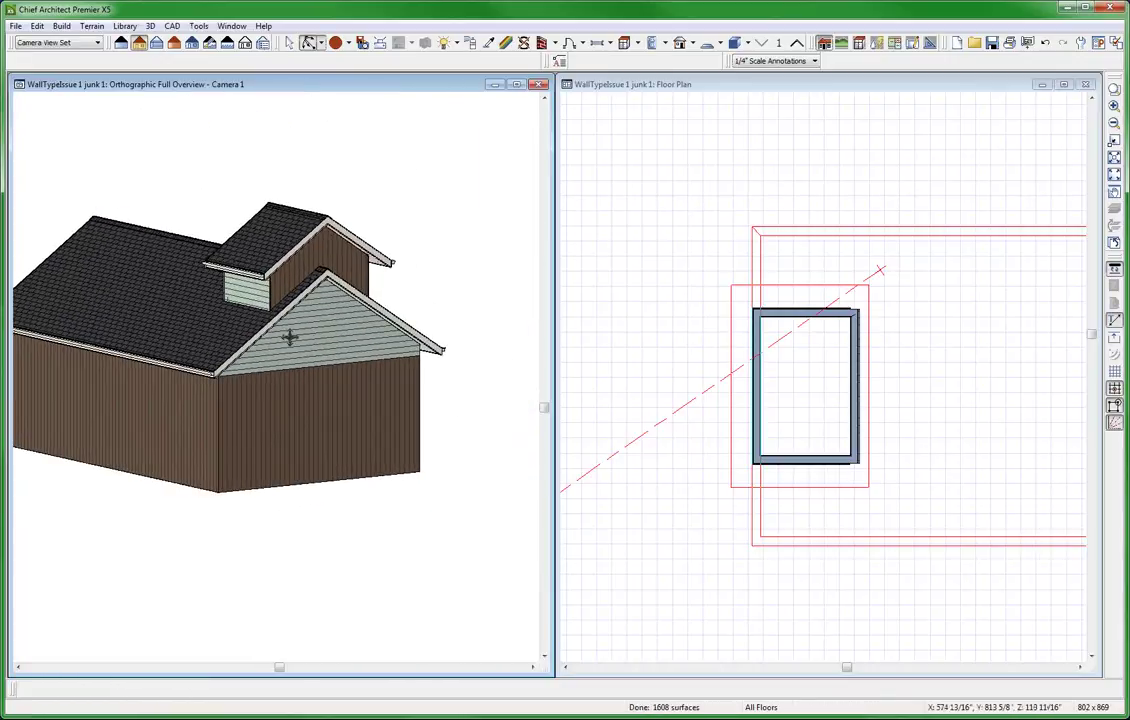
scroll(293, 320, "up", 2)
scroll(261, 303, "up", 2)
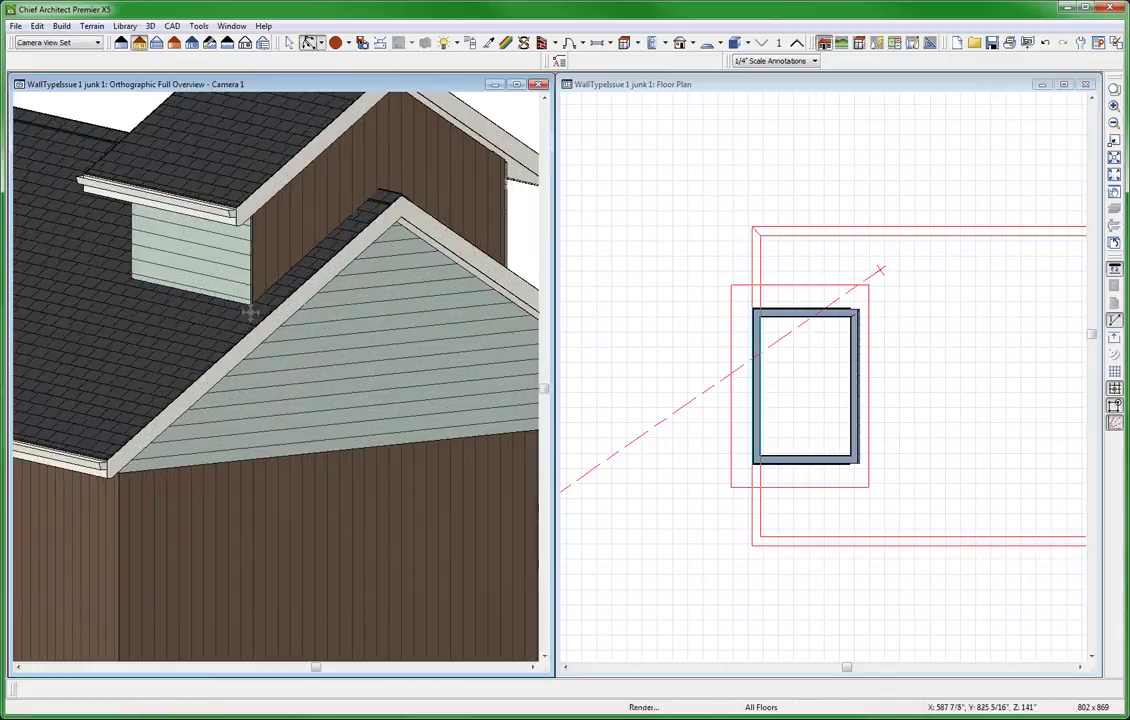
left_click_drag(261, 303, 286, 304)
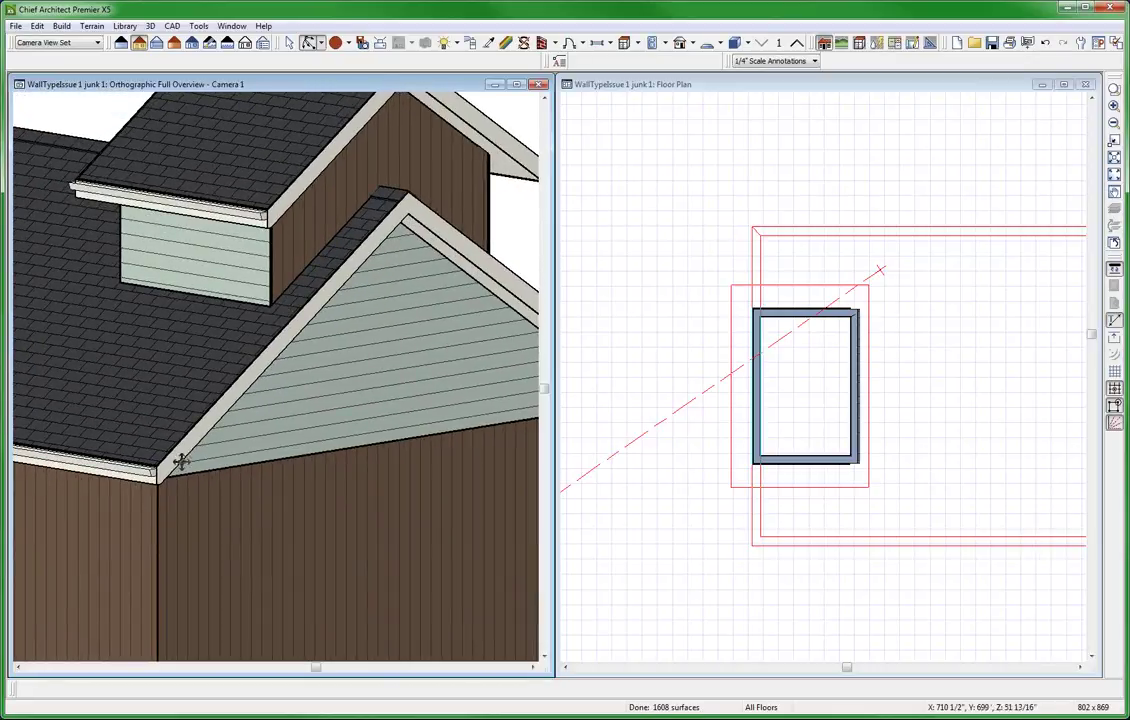
scroll(137, 518, "up", 2)
scroll(156, 530, "up", 2)
scroll(240, 474, "up", 2)
scroll(219, 449, "up", 1)
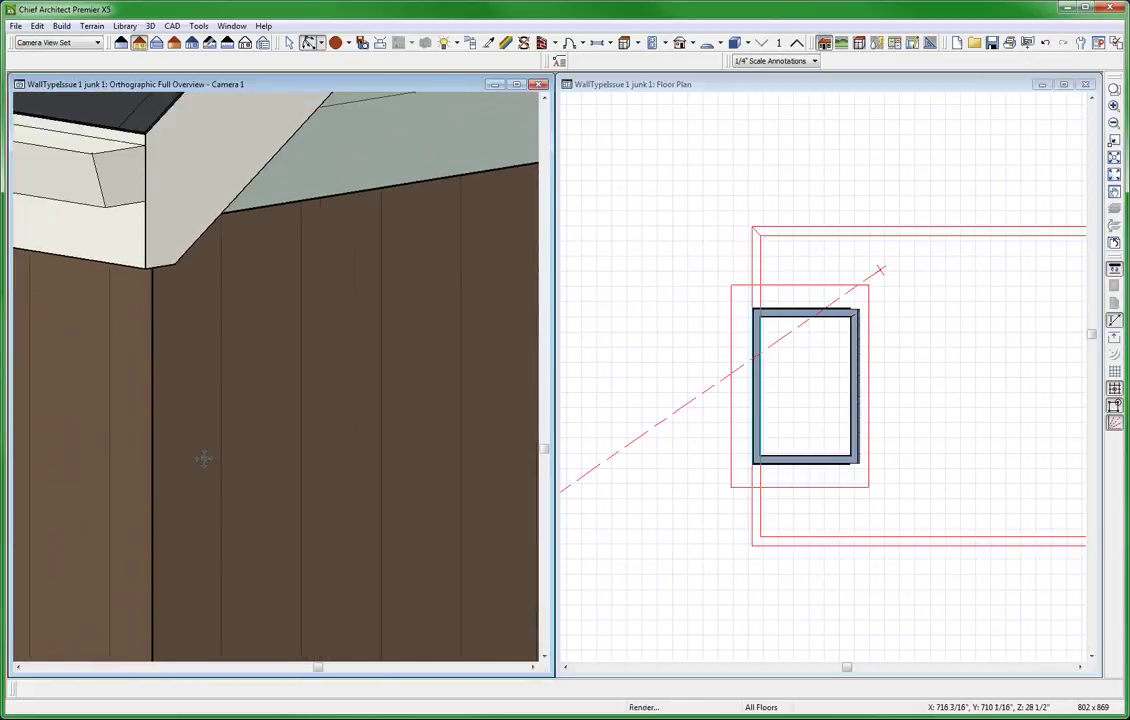
scroll(203, 438, "down", 2)
scroll(222, 444, "down", 3)
scroll(222, 333, "up", 1)
scroll(265, 252, "up", 2)
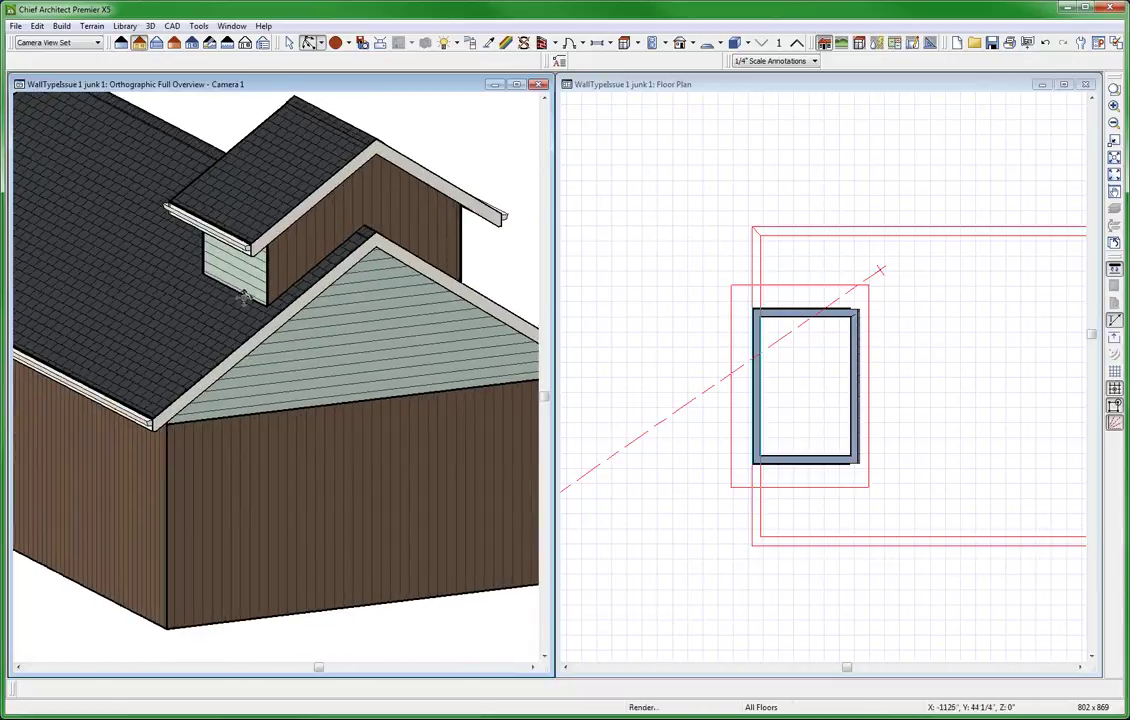
scroll(262, 255, "up", 2)
scroll(250, 293, "up", 2)
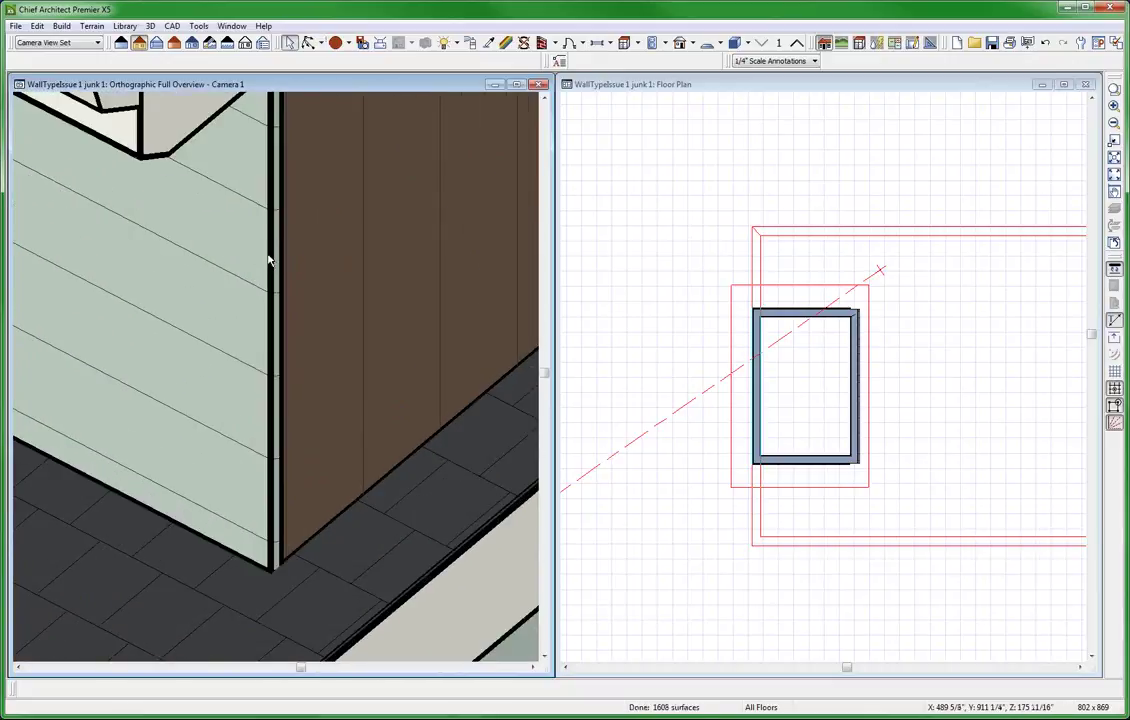
scroll(268, 300, "down", 2)
scroll(270, 312, "down", 2)
scroll(270, 312, "up", 3)
scroll(273, 312, "up", 2)
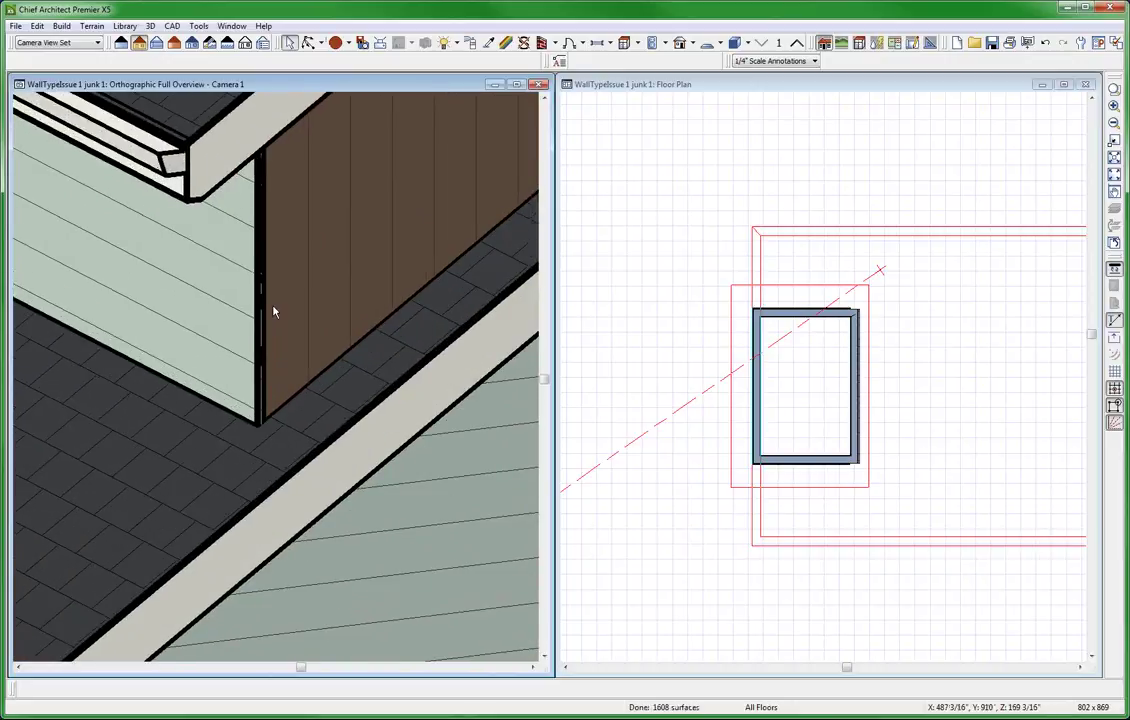
left_click(672, 180)
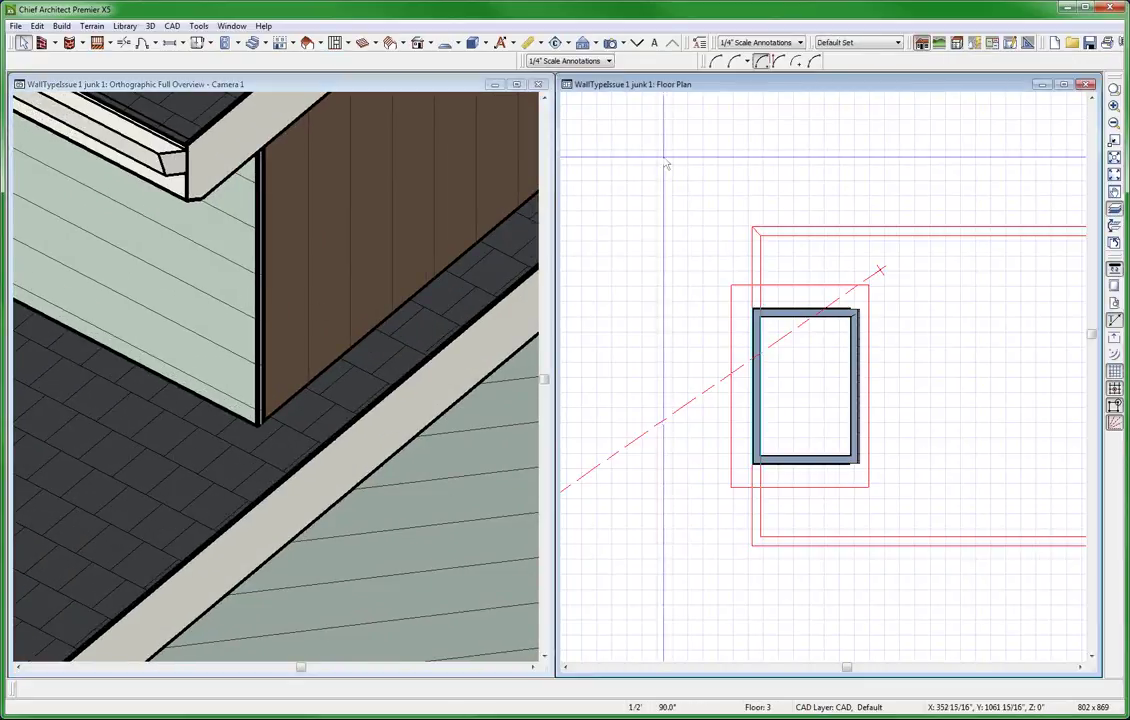
left_click(341, 281)
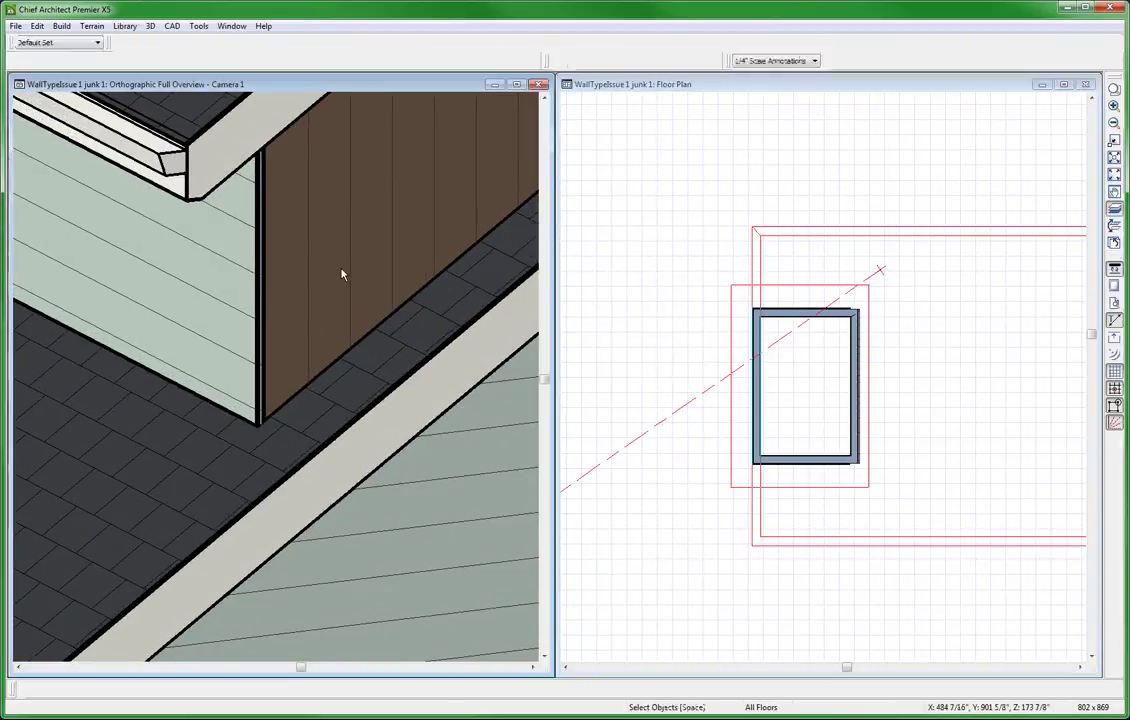
scroll(234, 406, "down", 3)
scroll(335, 308, "up", 1)
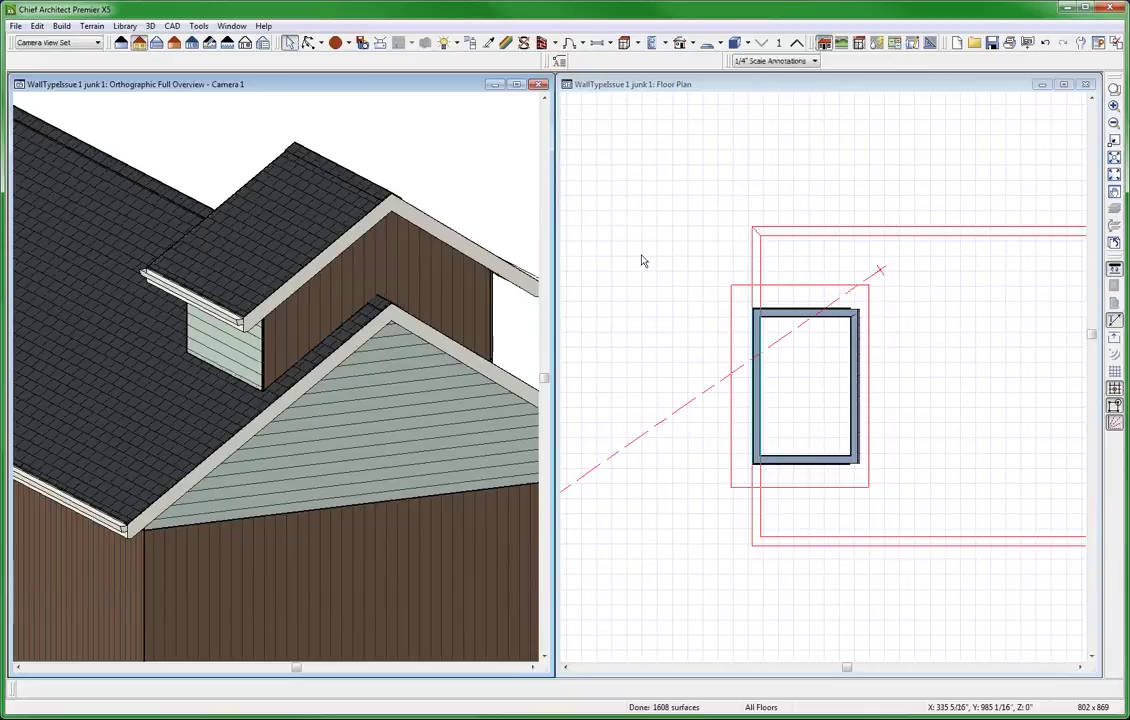
left_click(683, 235)
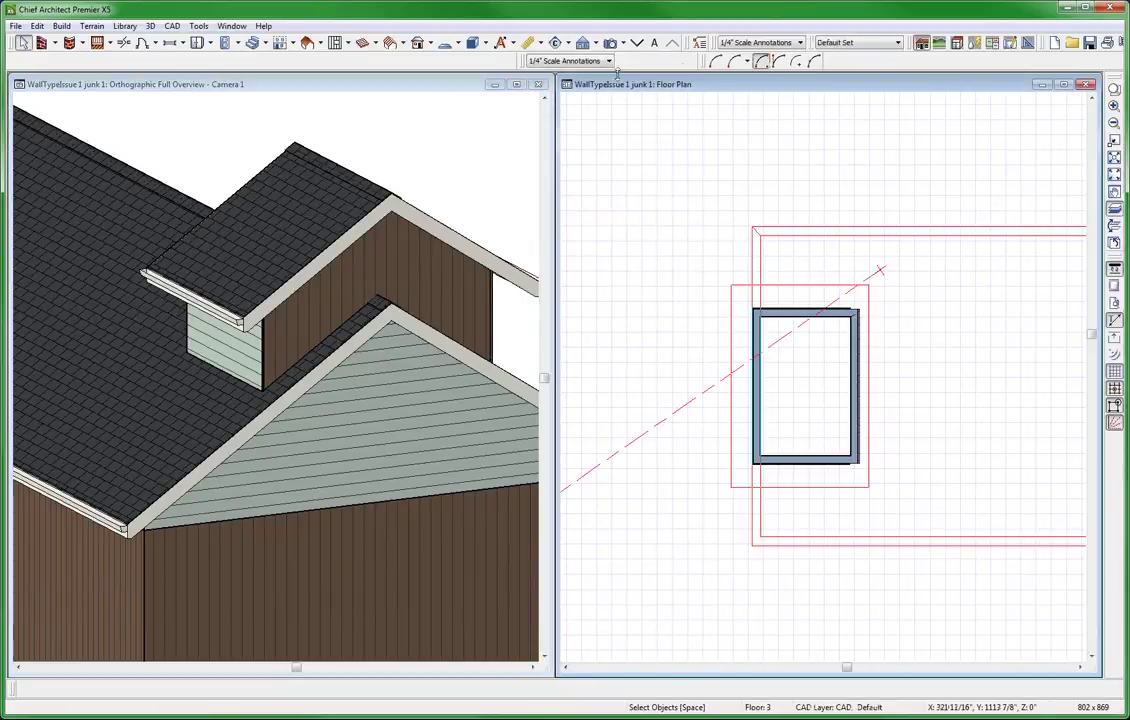
left_click(634, 45)
left_click(634, 45)
left_click(802, 207)
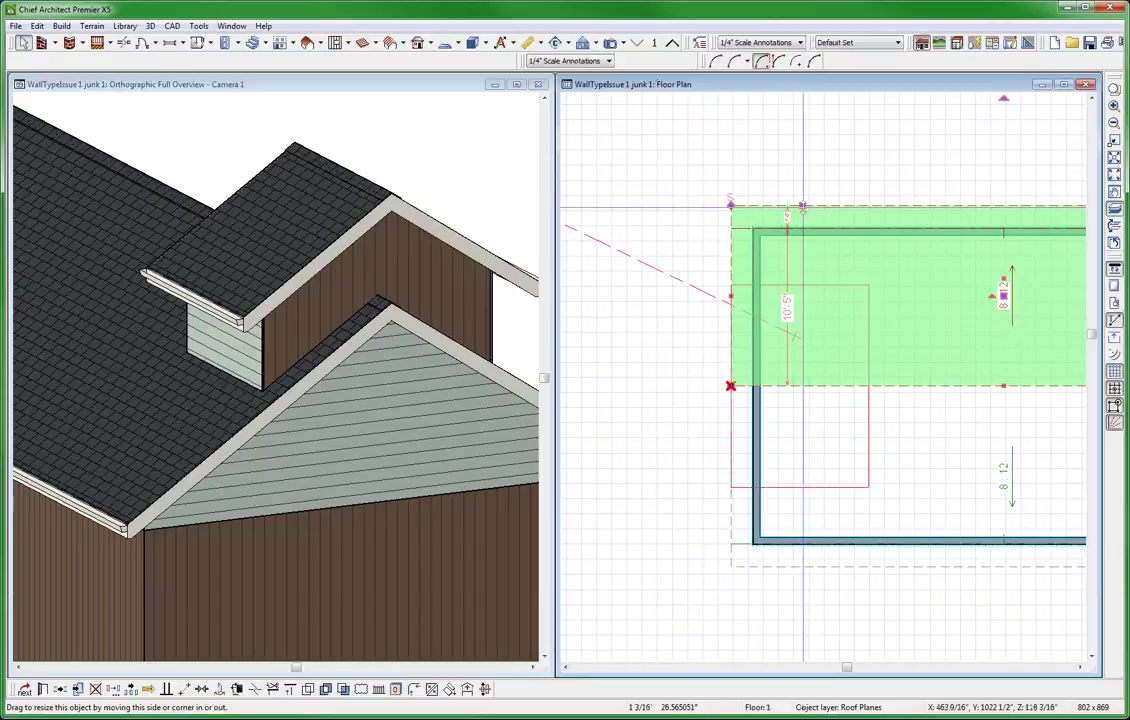
left_click(838, 568)
key("Escape")
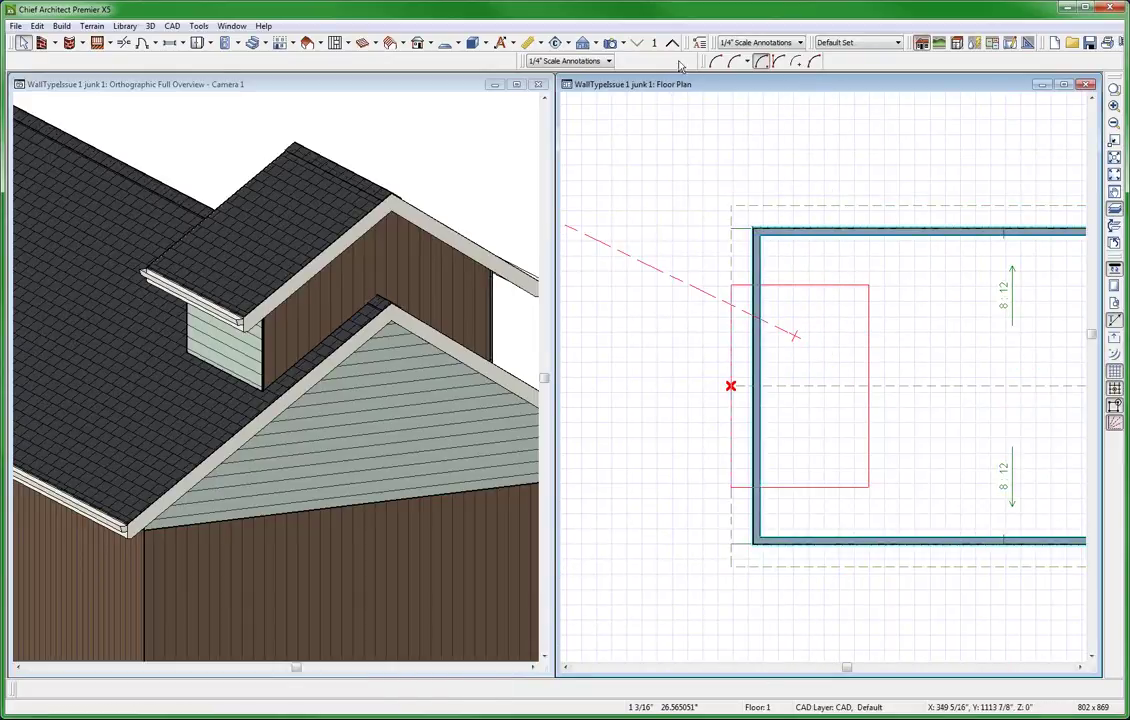
left_click(672, 45)
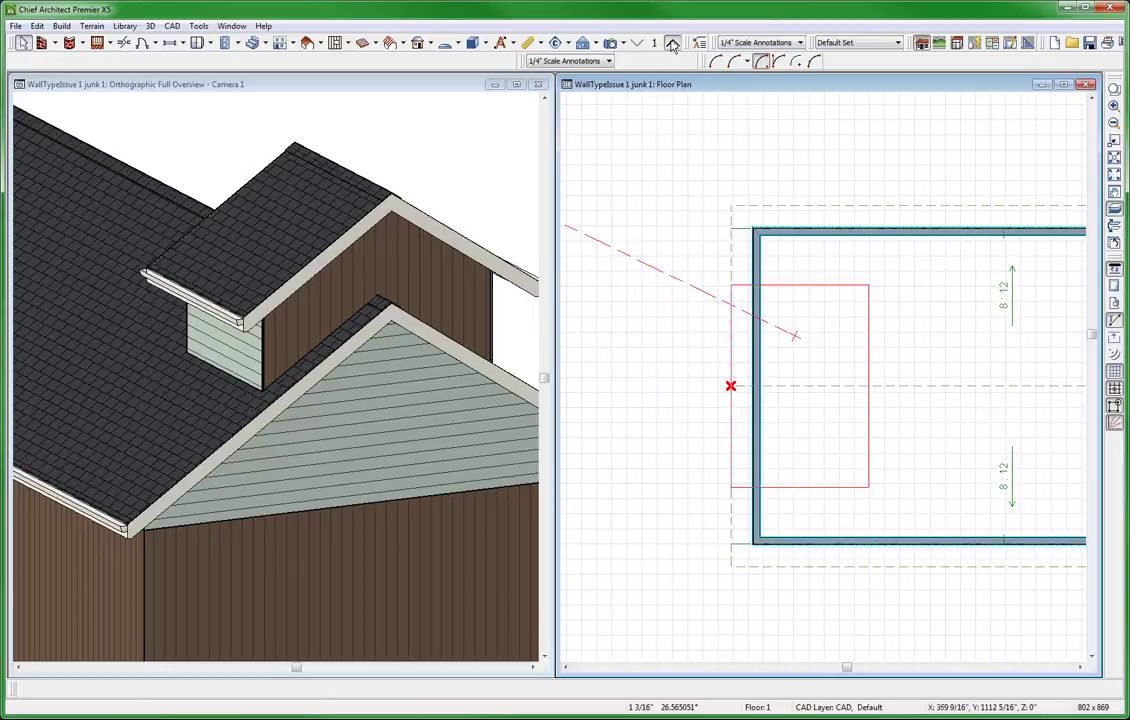
left_click(819, 285)
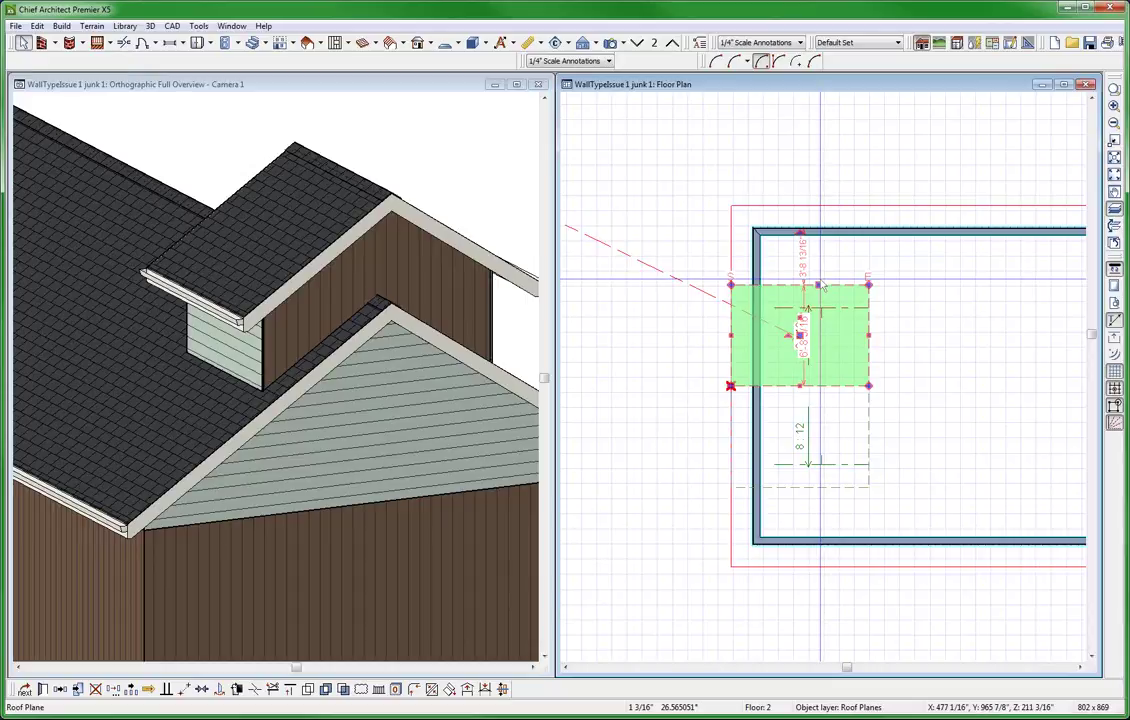
left_click(849, 488)
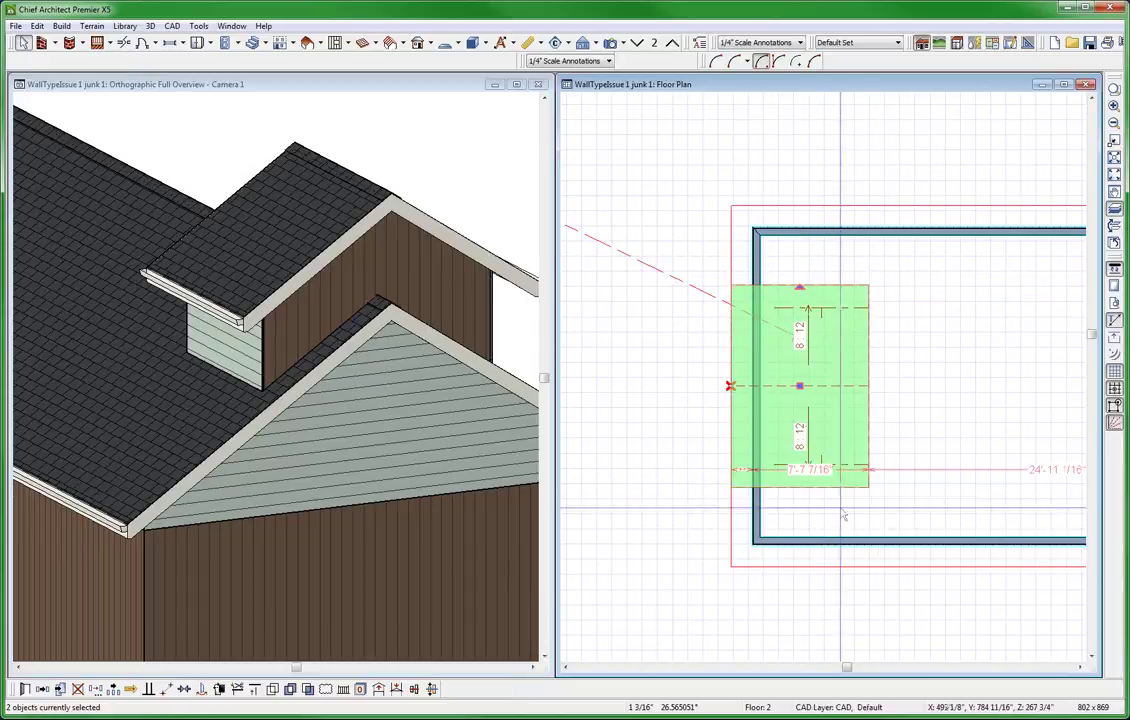
left_click(672, 44)
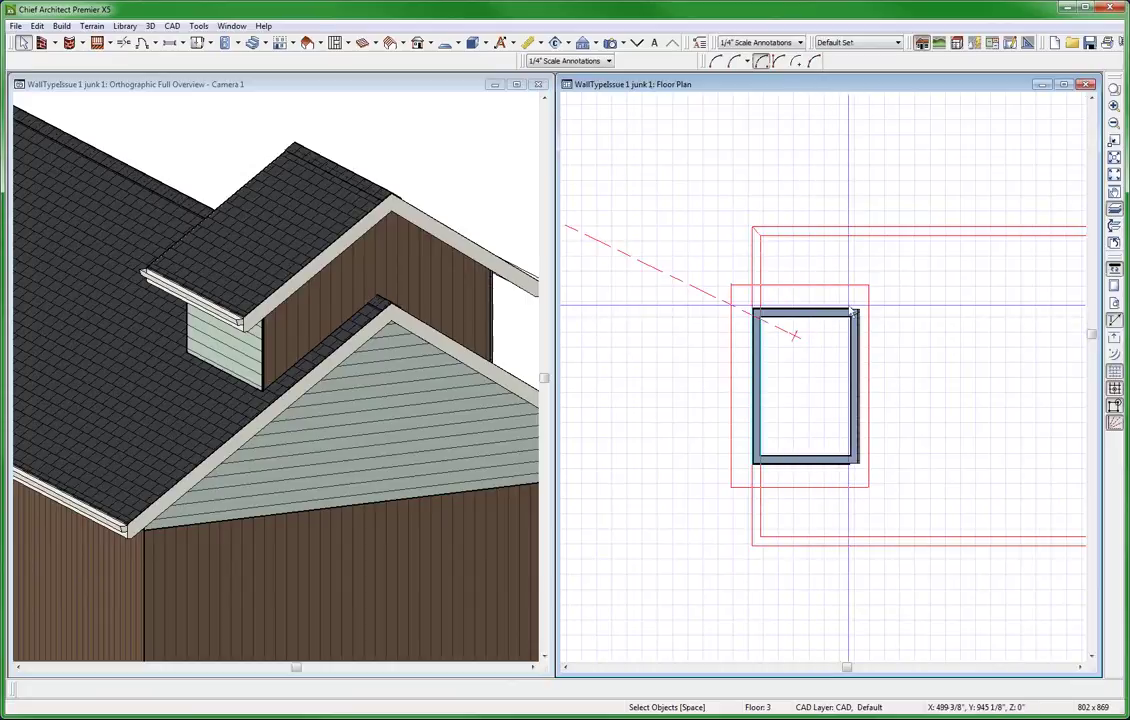
scroll(834, 335, "up", 3)
scroll(820, 420, "up", 3)
scroll(806, 490, "up", 2)
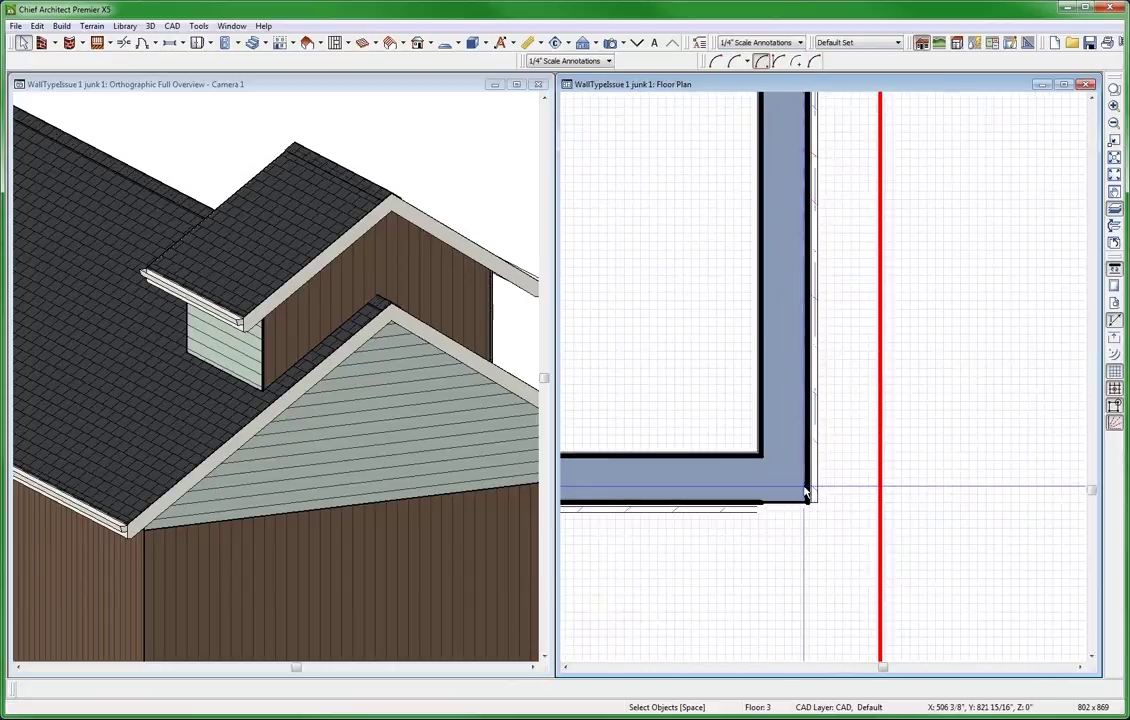
scroll(806, 490, "down", 1)
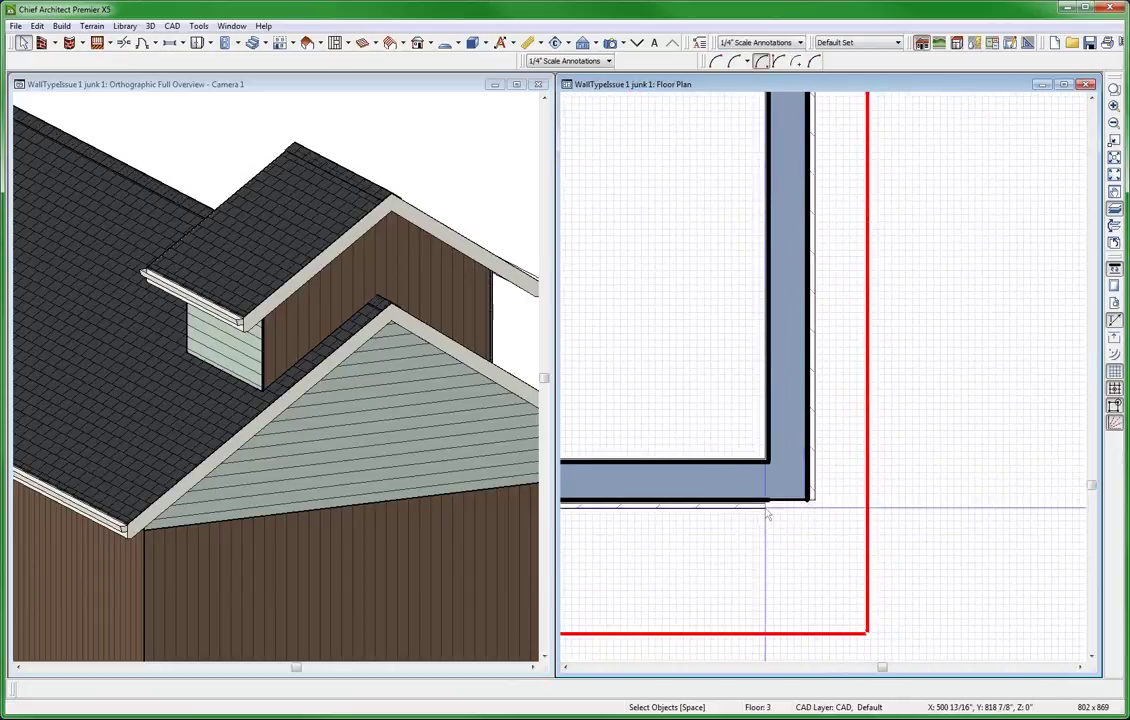
scroll(766, 483, "up", 3)
Drag the short Floor 3 corner wall end to close the gap, then check the dormer in 3D
left_click(766, 483)
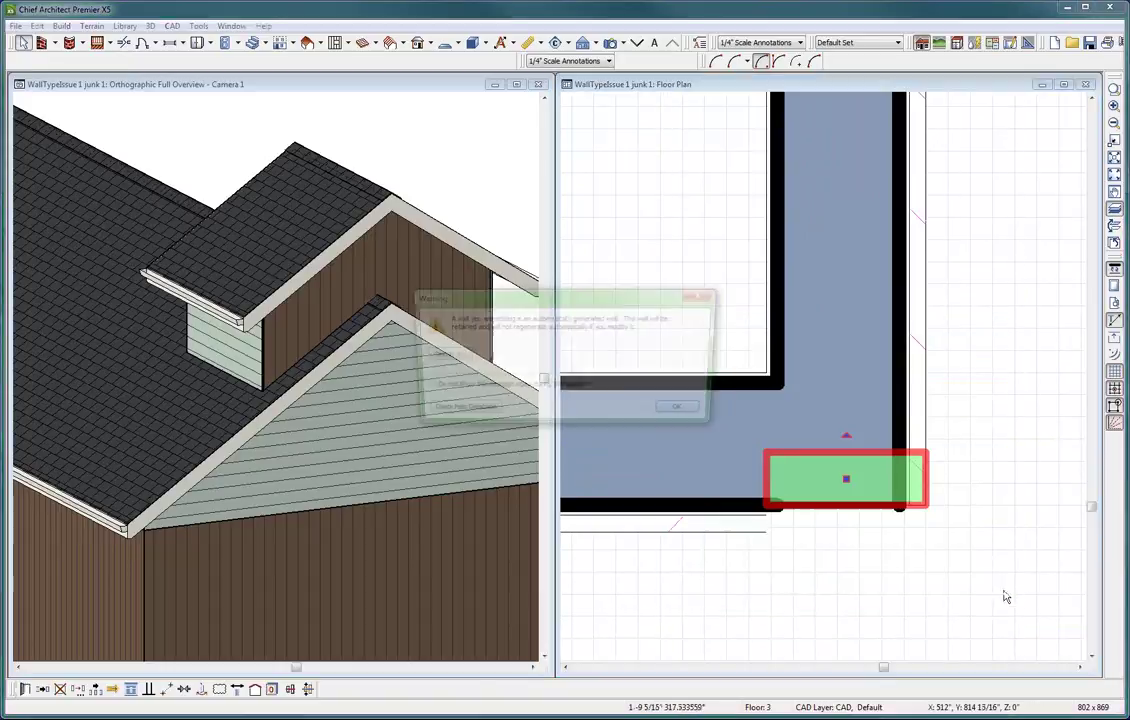
left_click(687, 412)
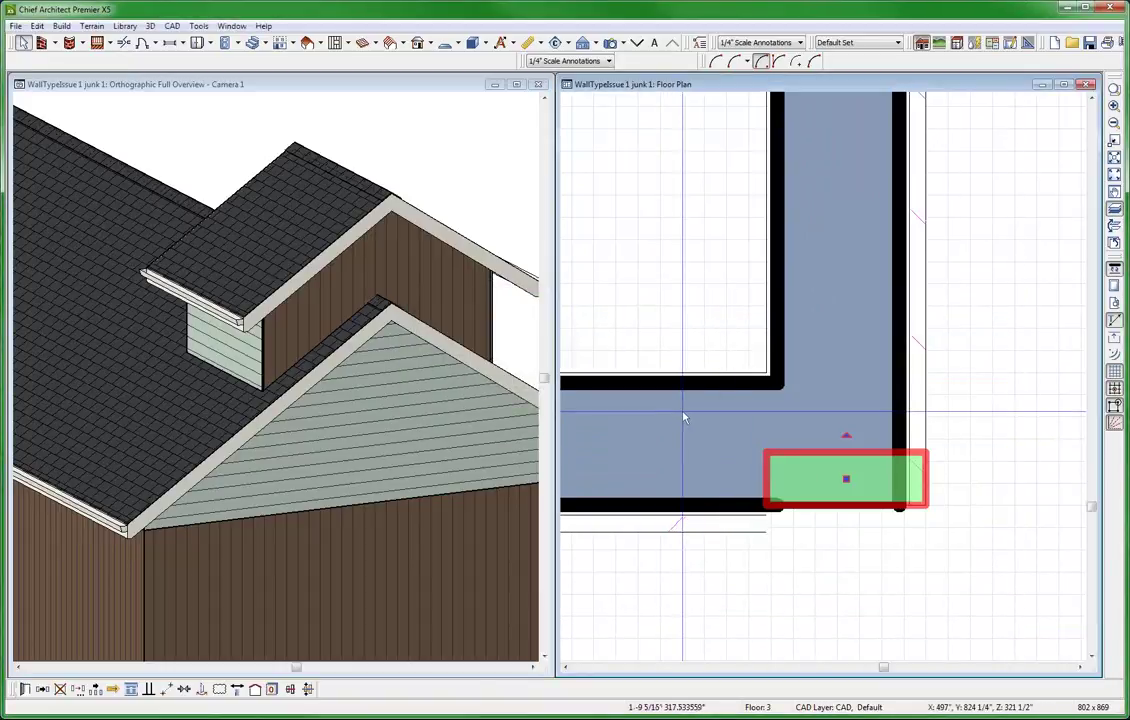
scroll(701, 427, "down", 2)
scroll(701, 427, "down", 1)
scroll(701, 427, "down", 3)
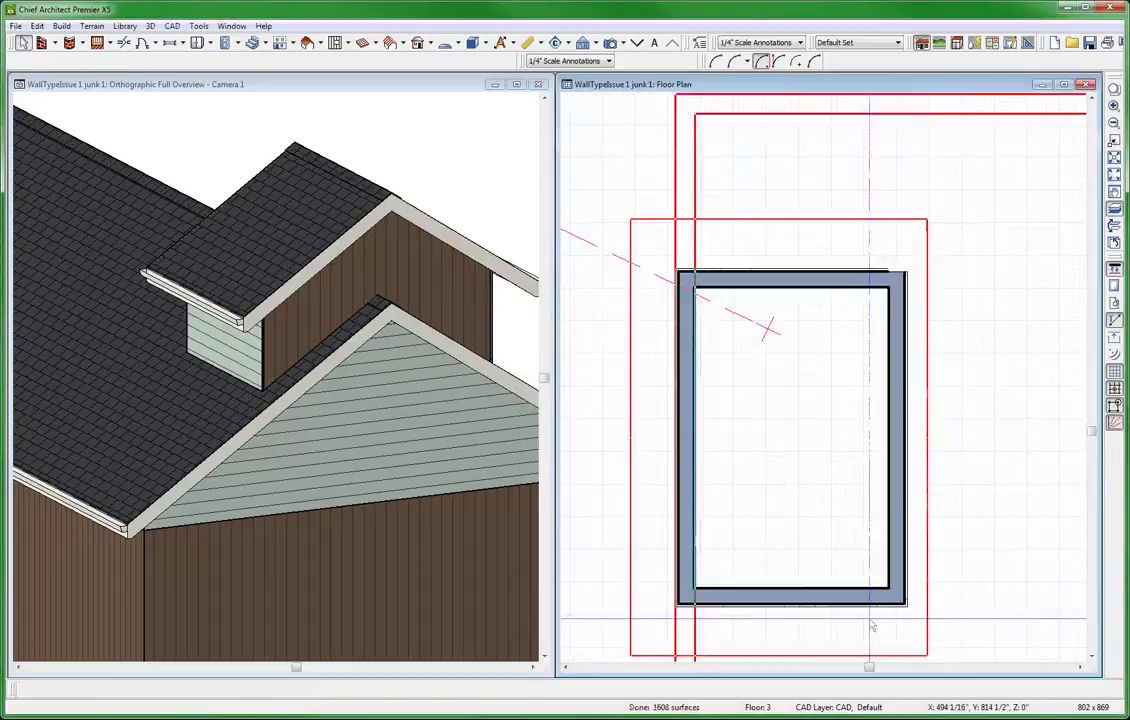
scroll(968, 272, "up", 2)
scroll(968, 272, "up", 1)
scroll(832, 252, "up", 1)
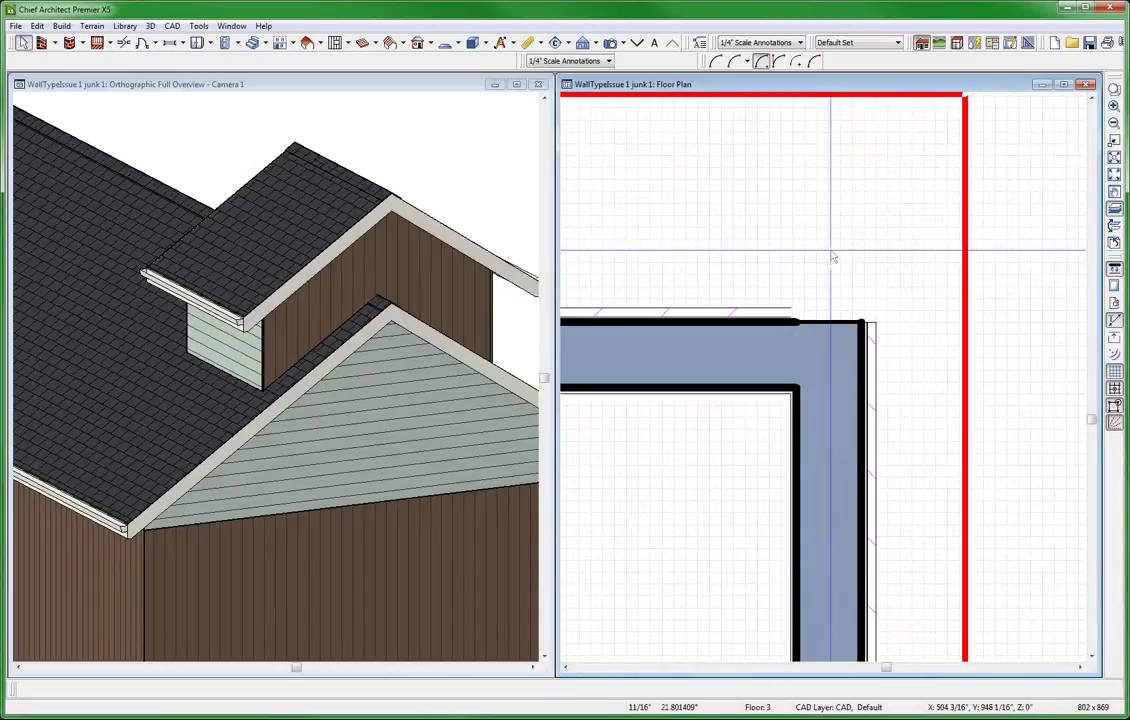
scroll(829, 258, "down", 1)
left_click_drag(731, 240, 966, 441)
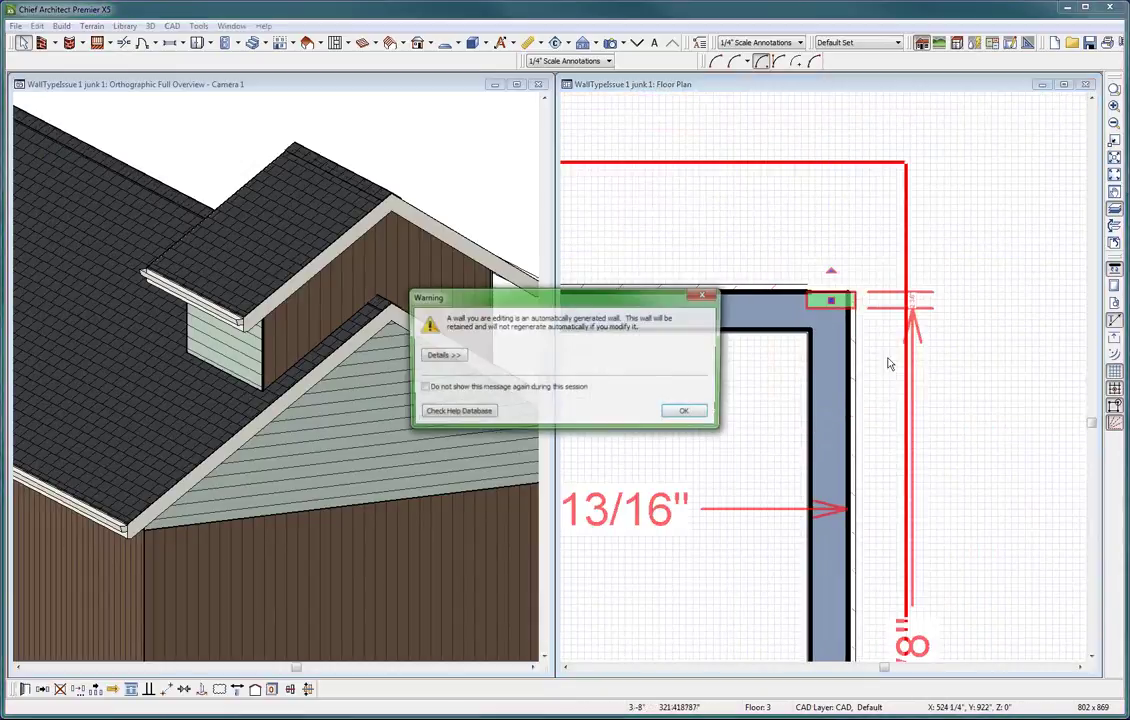
left_click(685, 411)
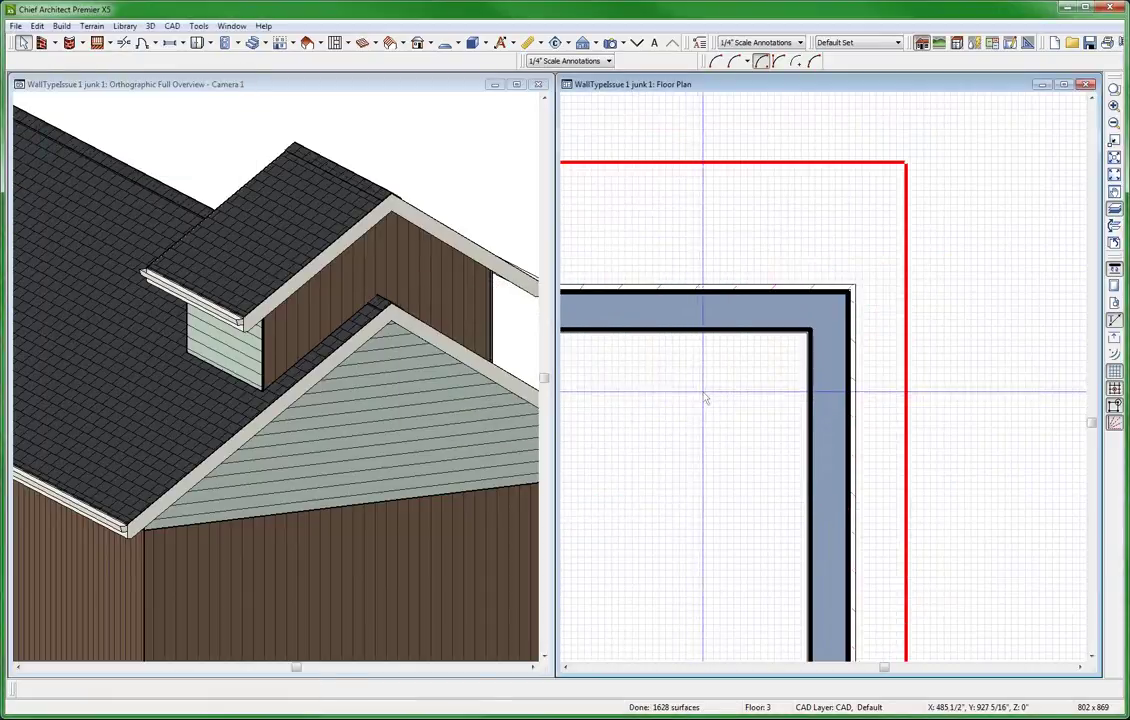
left_click(320, 332)
mouse_move(222, 330)
left_mouse_down()
mouse_move(487, 340)
mouse_move(529, 325)
mouse_move(494, 363)
mouse_move(560, 293)
mouse_move(260, 328)
mouse_move(213, 295)
mouse_move(182, 348)
left_mouse_up()
left_click(598, 292)
scroll(884, 367, "down", 2)
scroll(884, 367, "down", 1)
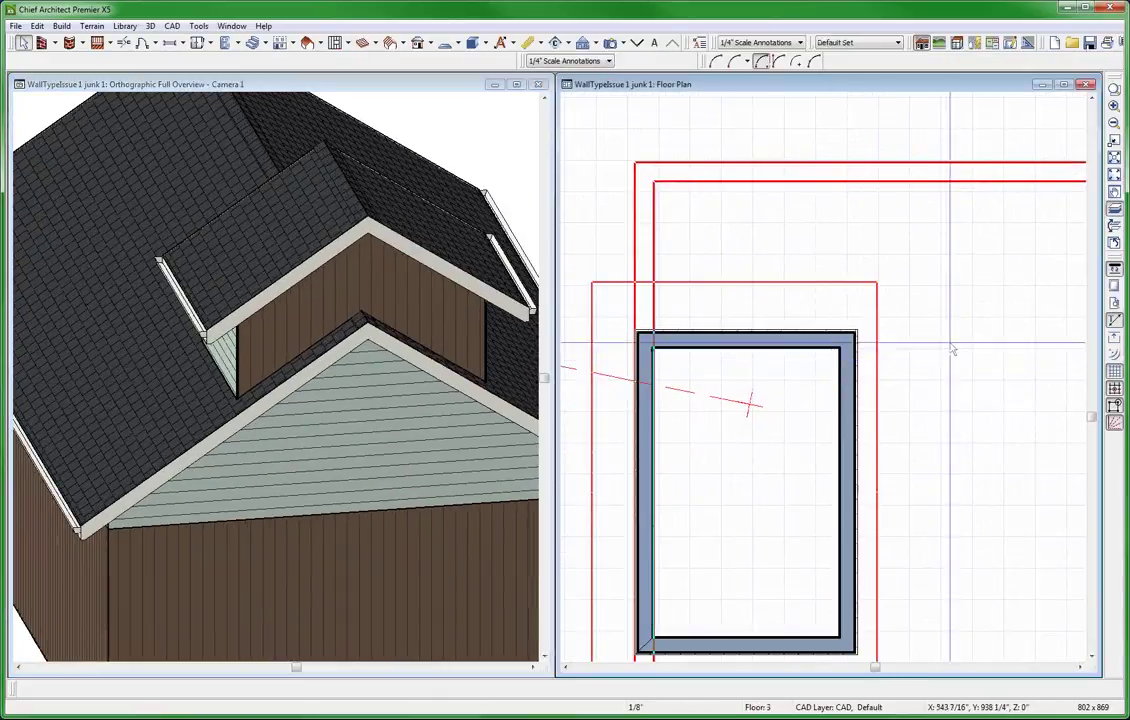